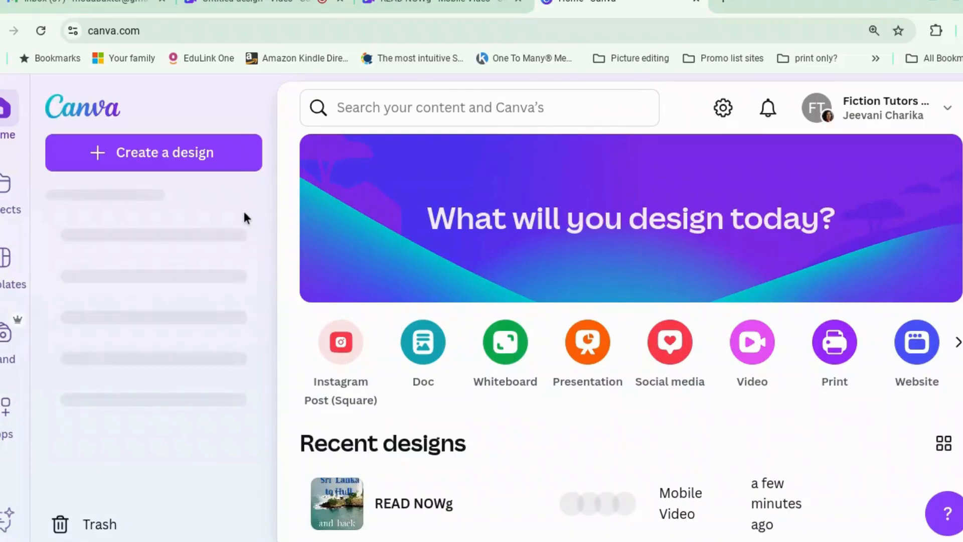
- Create a new blank TikTok Video design from the video formats and dismiss the template suggestions
left_click(211, 153)
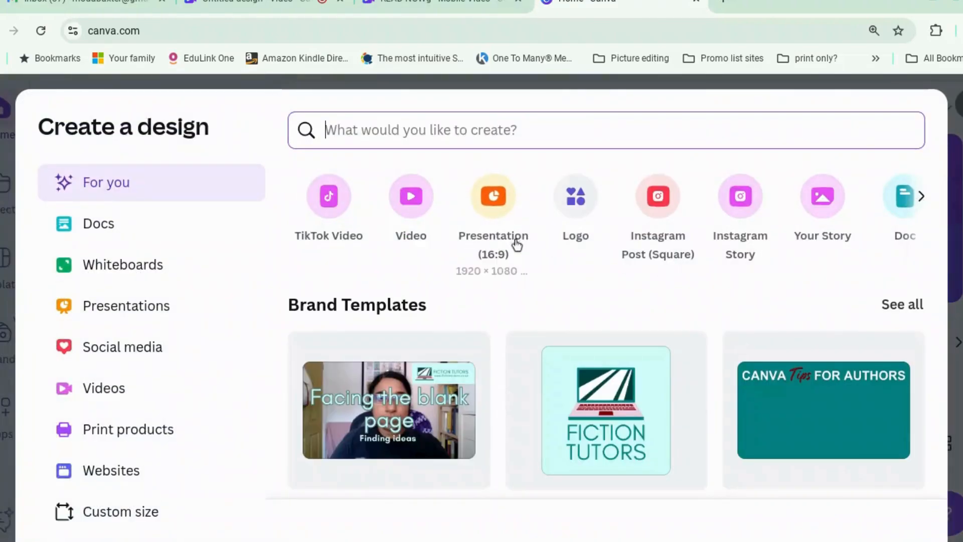
left_click(134, 383)
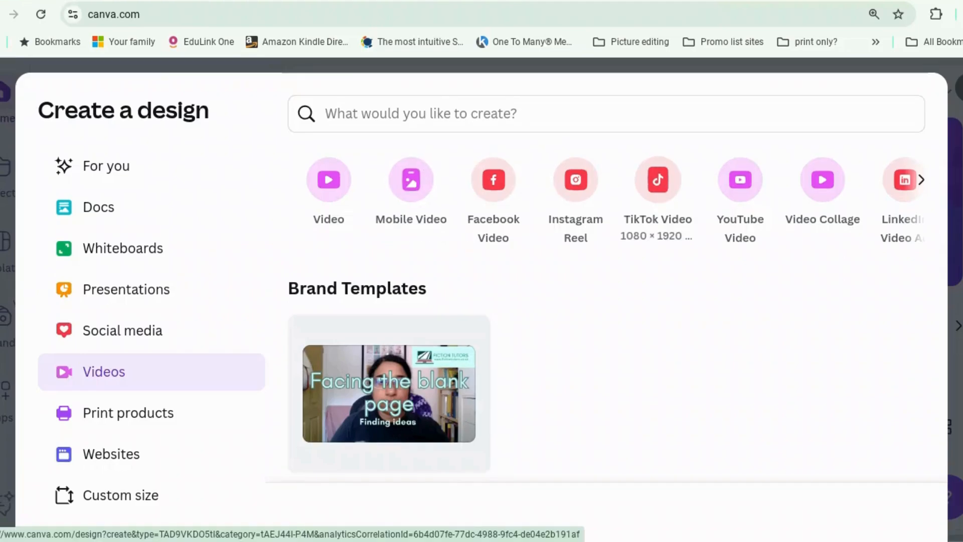
left_click(663, 194)
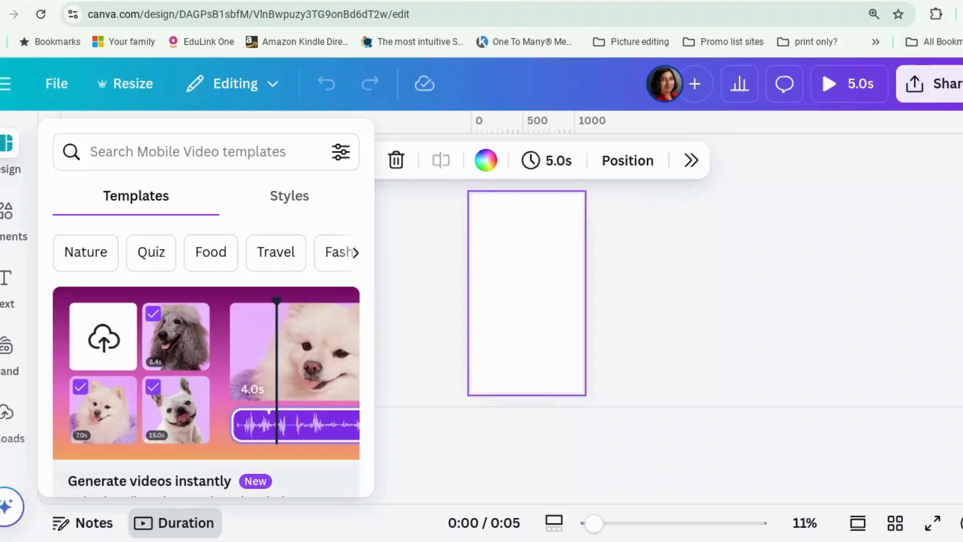
left_click(401, 245)
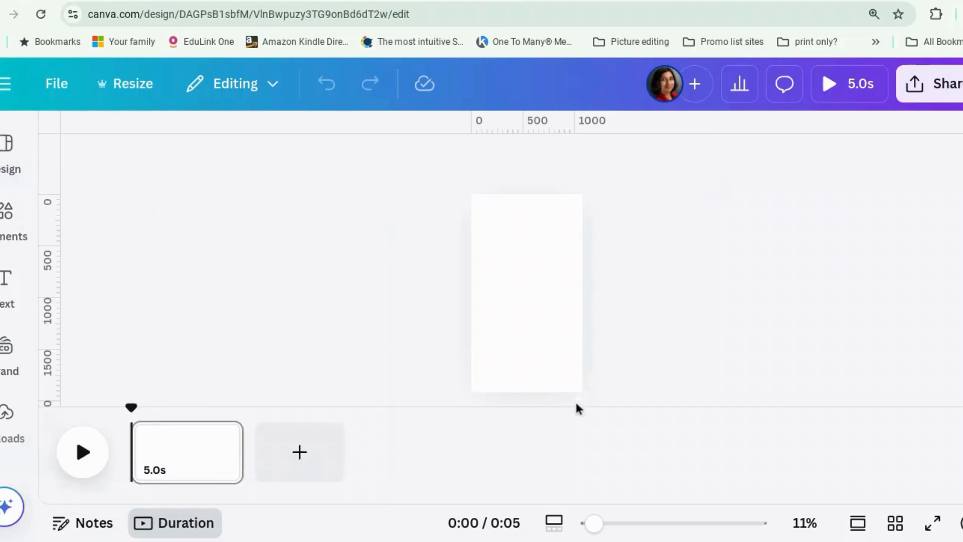
- Add the black airplane silhouette from the recently used elements to the blank page
left_click_drag(594, 523, 602, 523)
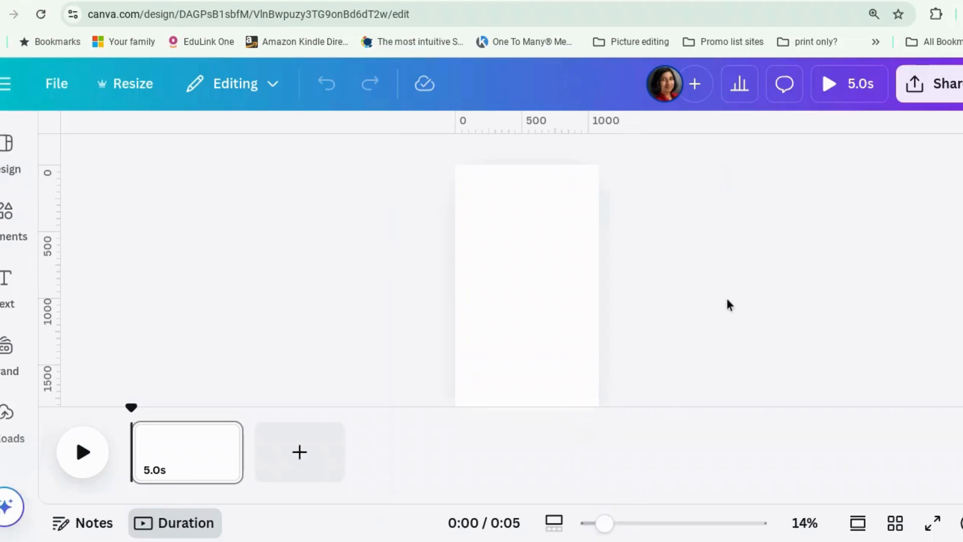
scroll(727, 301, "down", 1)
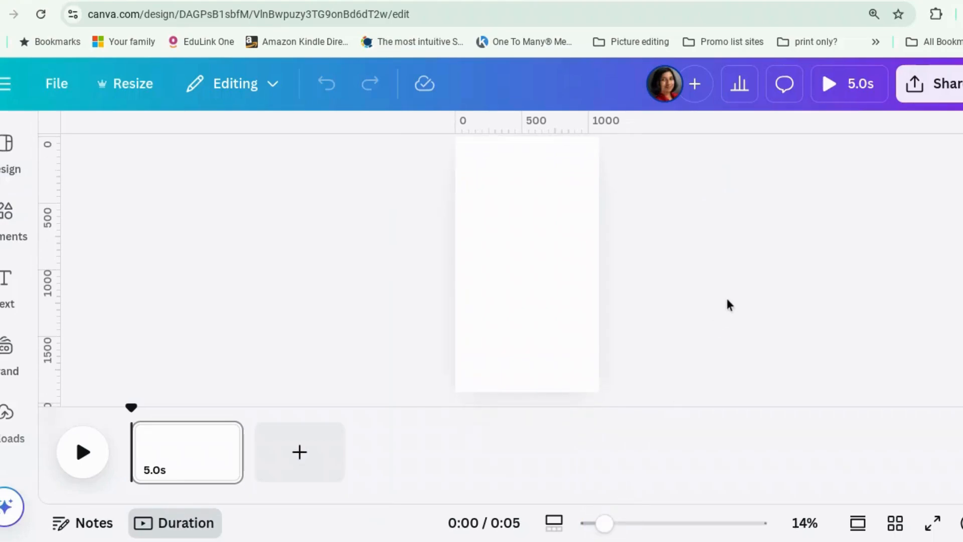
scroll(726, 300, "up", 1)
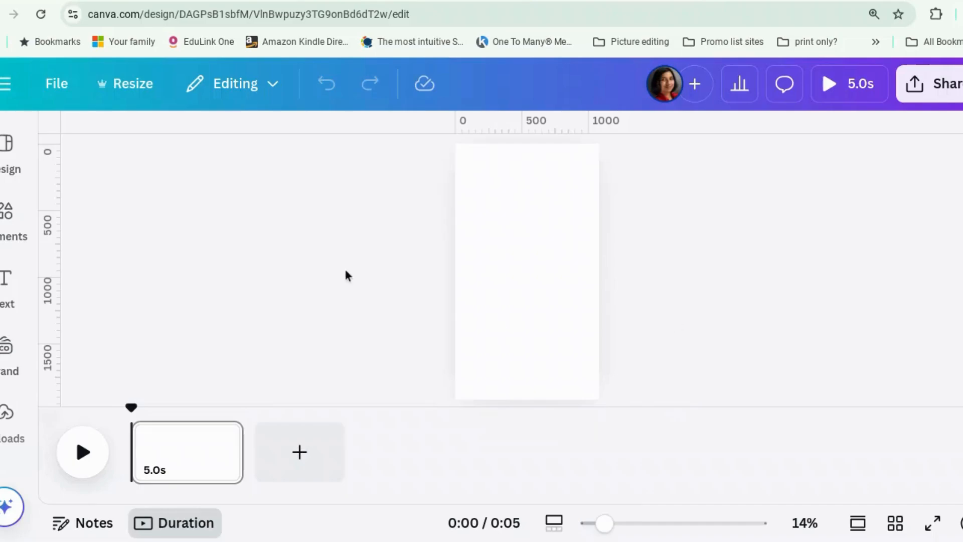
left_click(21, 227)
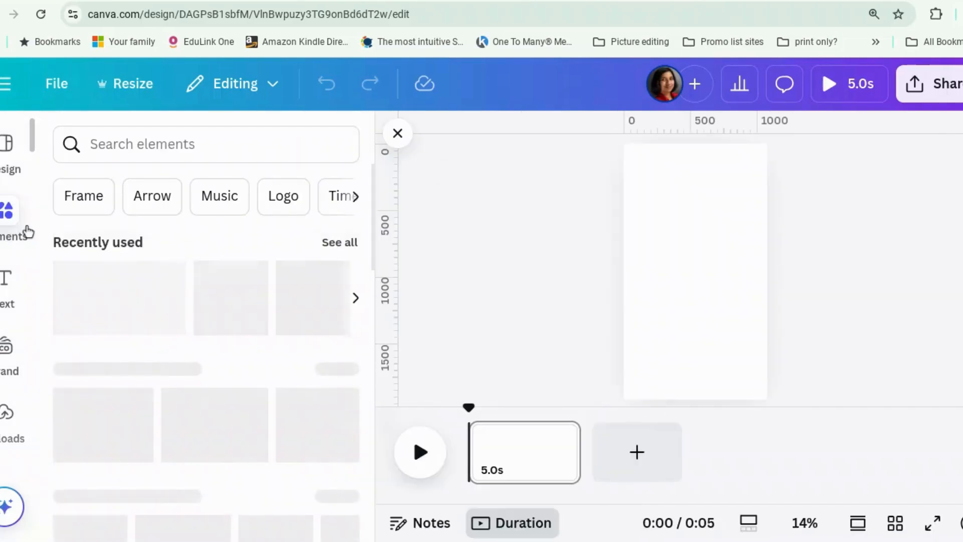
left_click(345, 243)
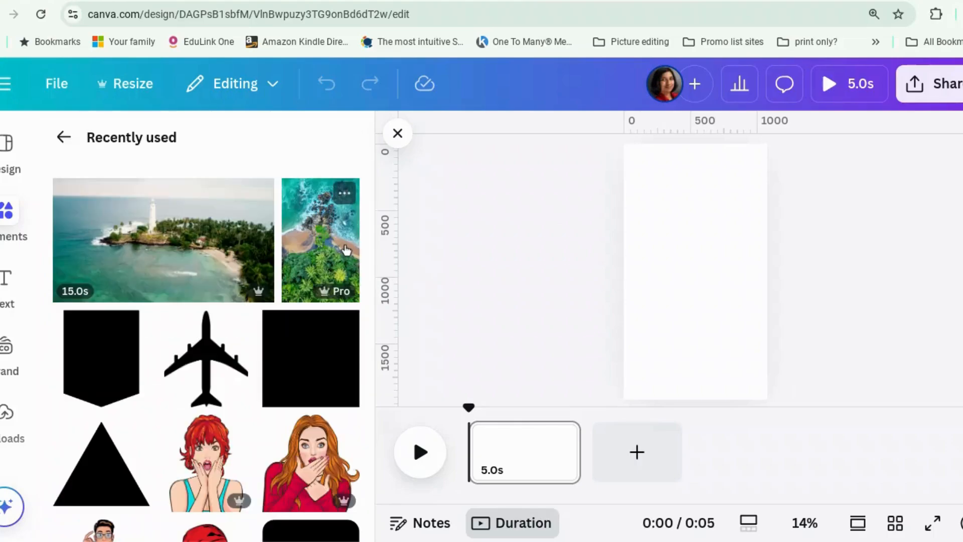
left_click(224, 370)
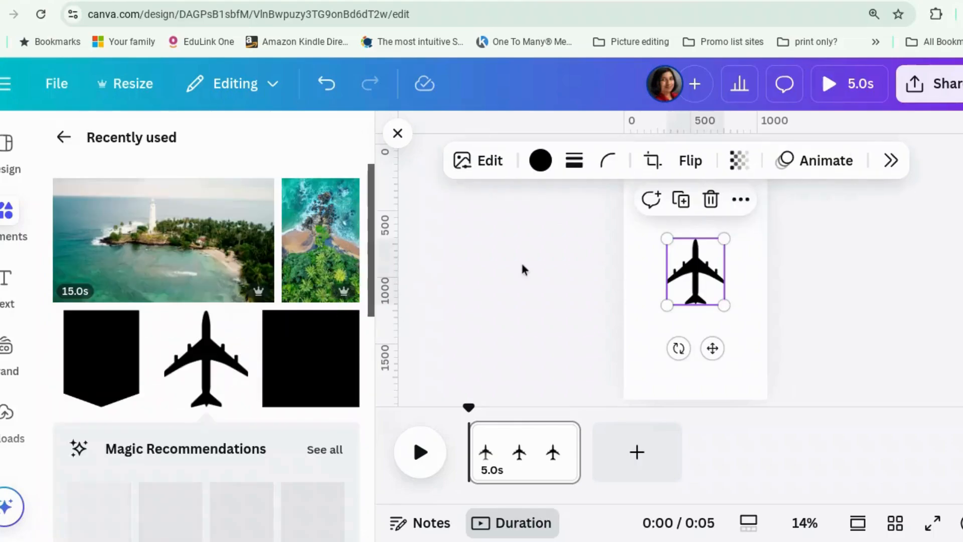
- Set the page background to teal from the brand colour palette
left_click(628, 234)
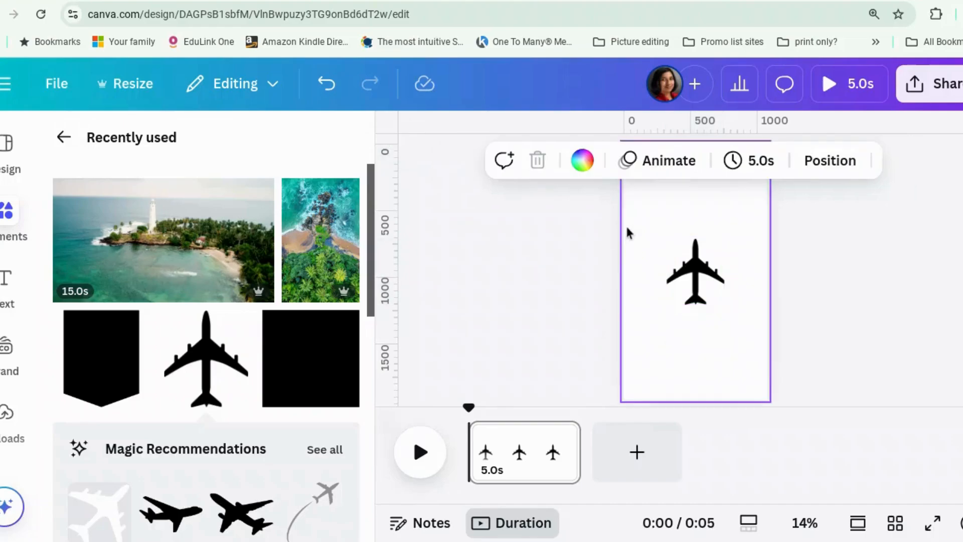
left_click(569, 162)
scroll(777, 347, "down", 1)
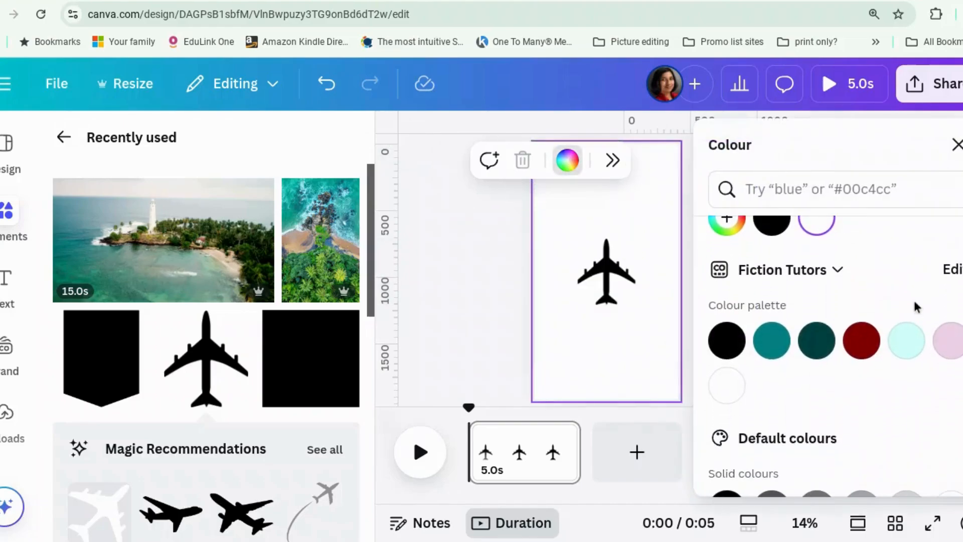
left_click(772, 341)
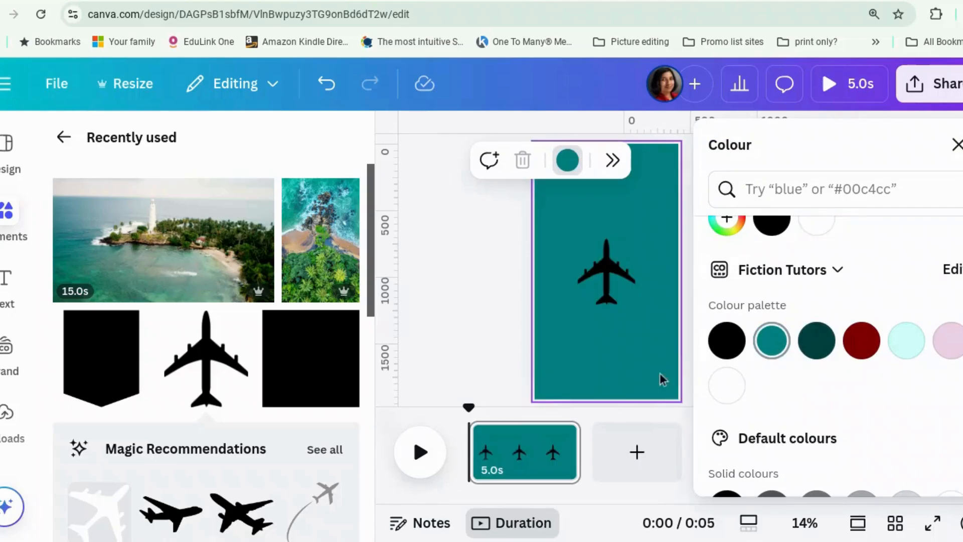
- Recolour the airplane graphic white from the brand colour palette
left_click(616, 276)
left_click(542, 160)
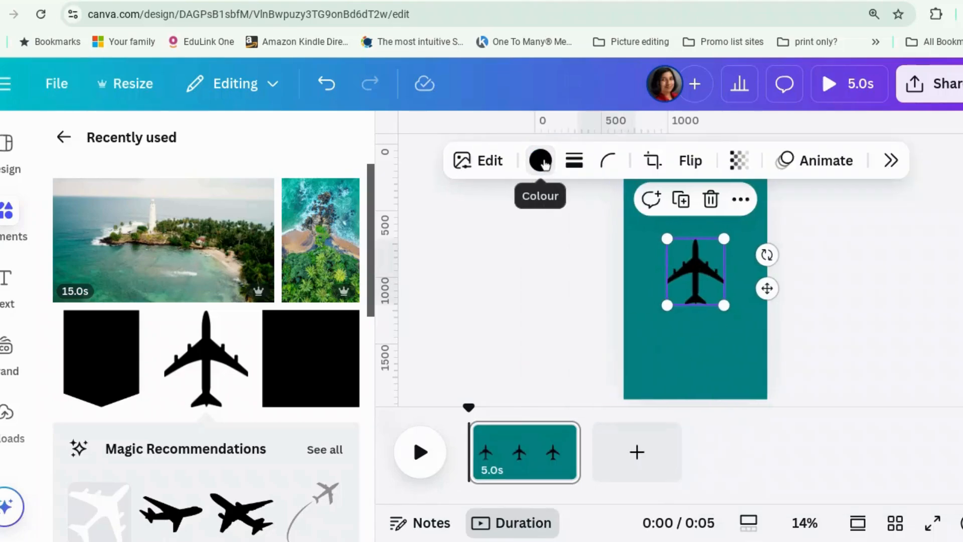
left_click(541, 162)
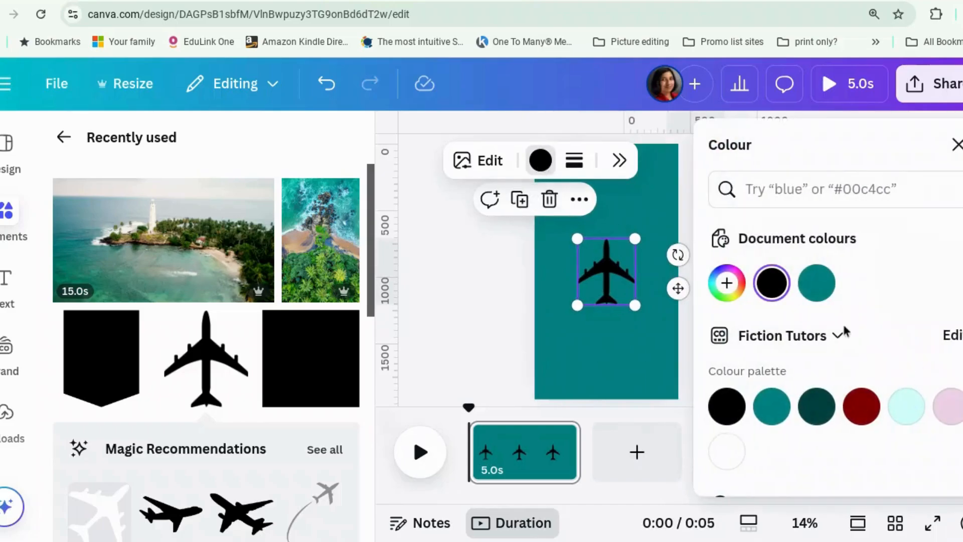
left_click(727, 450)
left_click(471, 336)
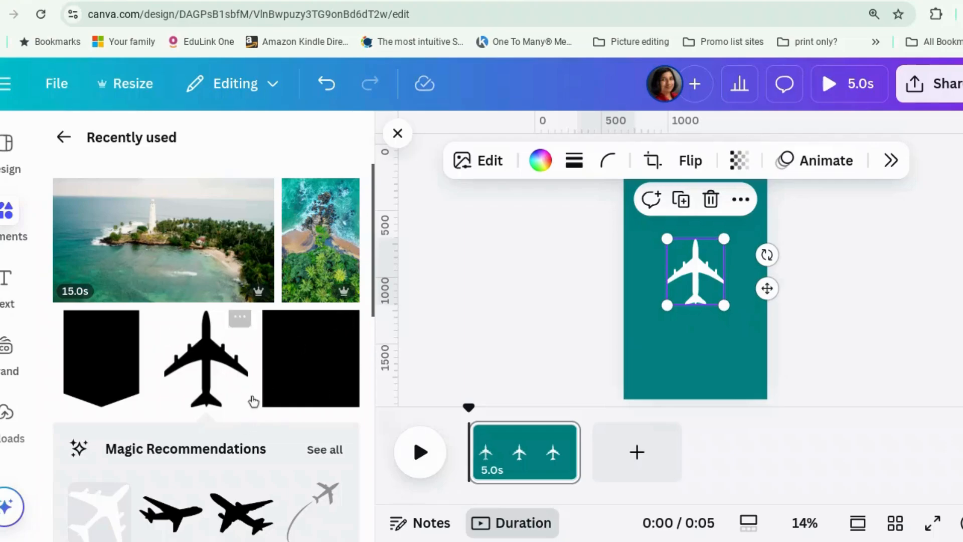
- Enlarge the white airplane until its wings span the full width of the page
left_click_drag(666, 307, 623, 355)
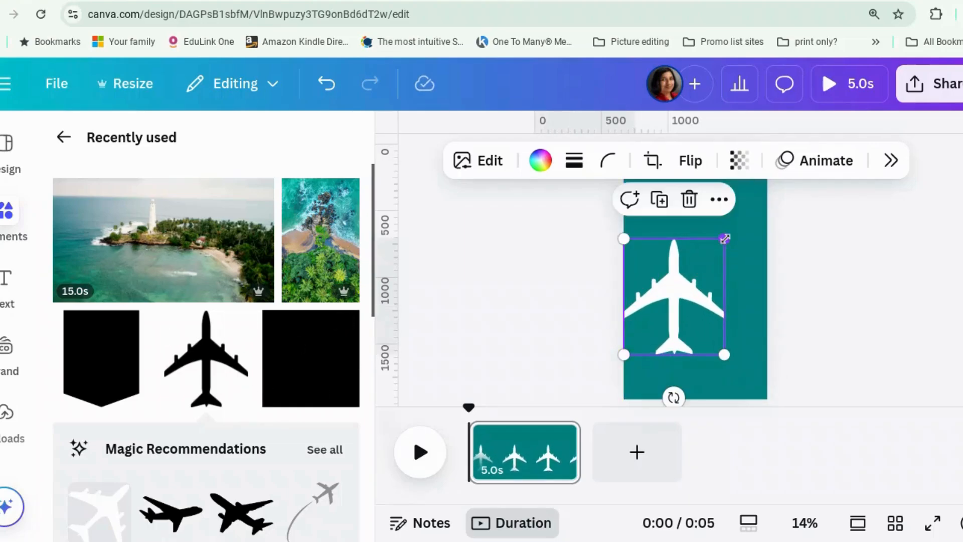
left_click_drag(724, 239, 784, 207)
left_click(837, 247)
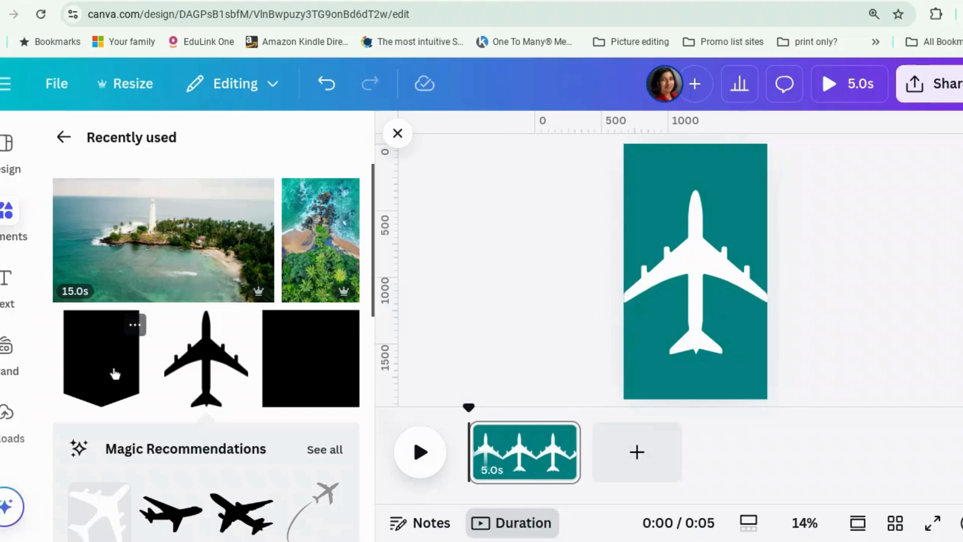
- Add the banner shape with one pointed end from the full shapes collection to the page
left_click(6, 211)
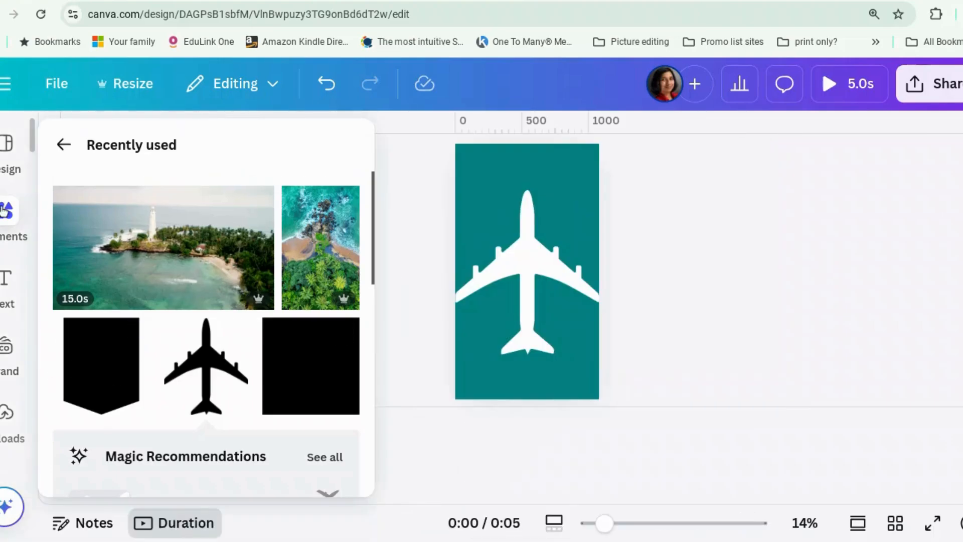
left_click(55, 147)
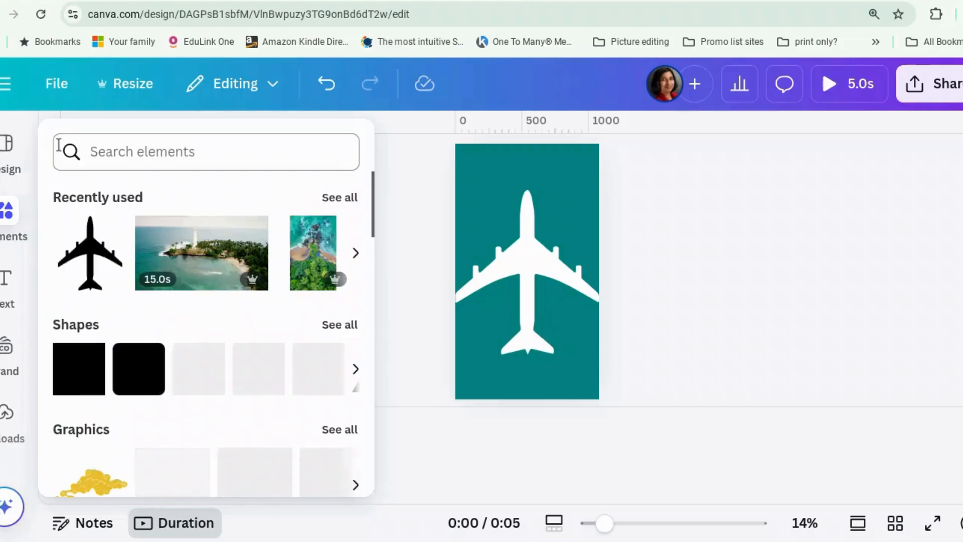
scroll(232, 295, "down", 2)
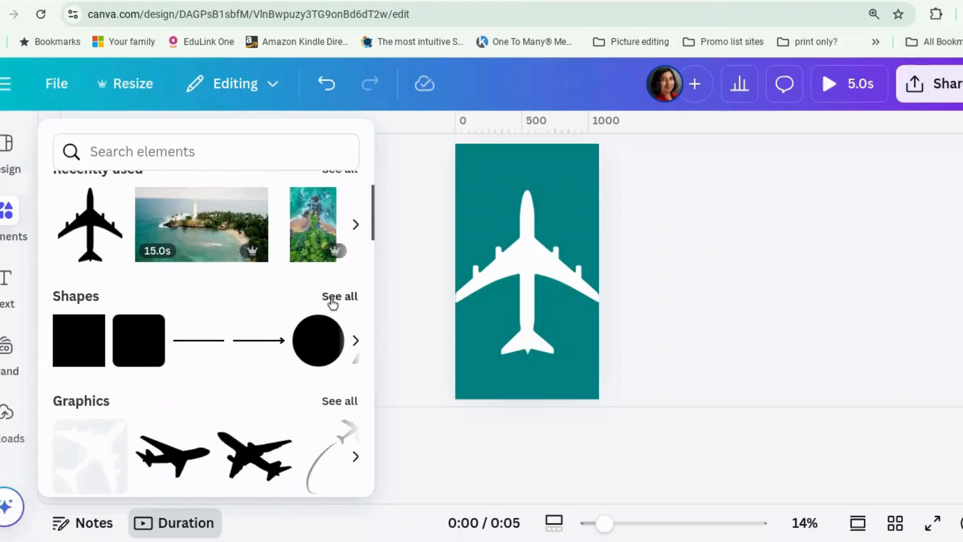
left_click(332, 297)
scroll(332, 302, "down", 3)
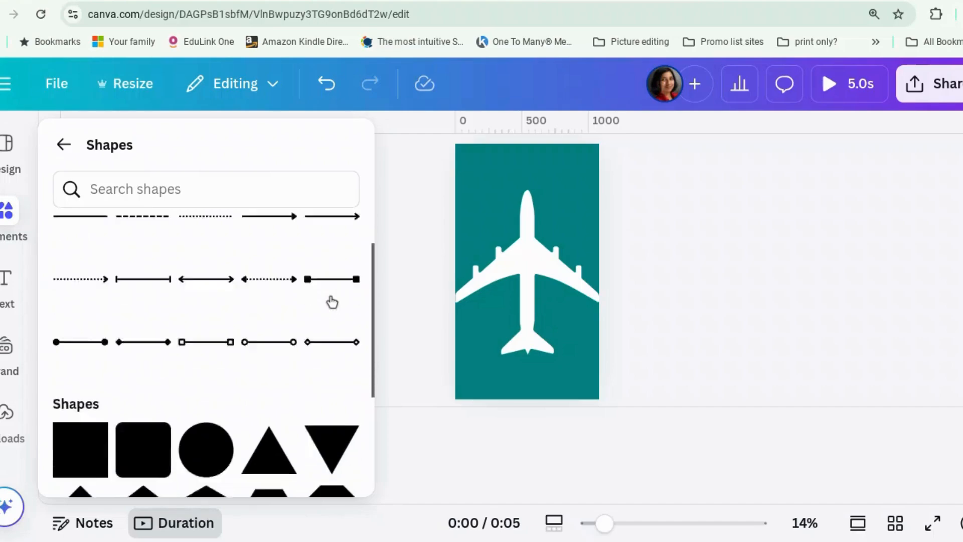
scroll(332, 302, "down", 5)
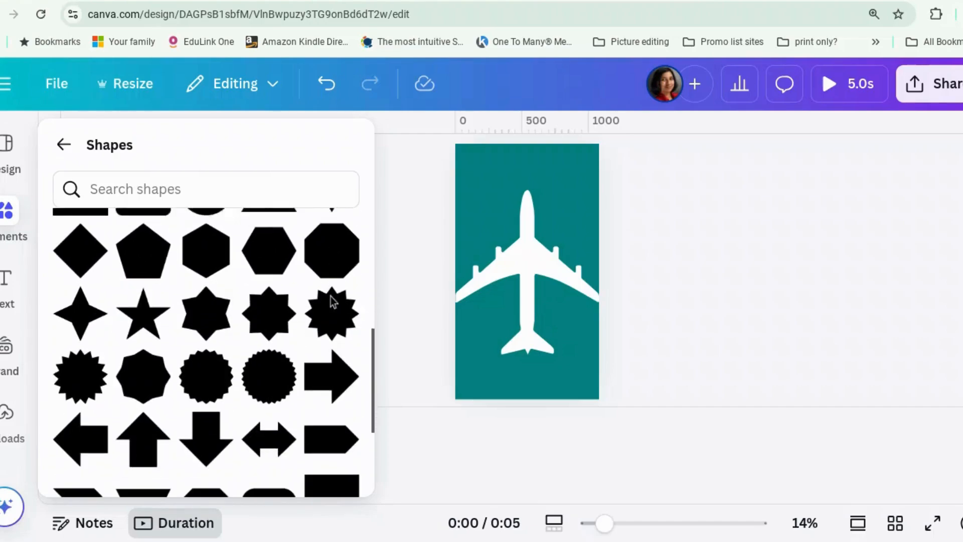
scroll(330, 296, "down", 3)
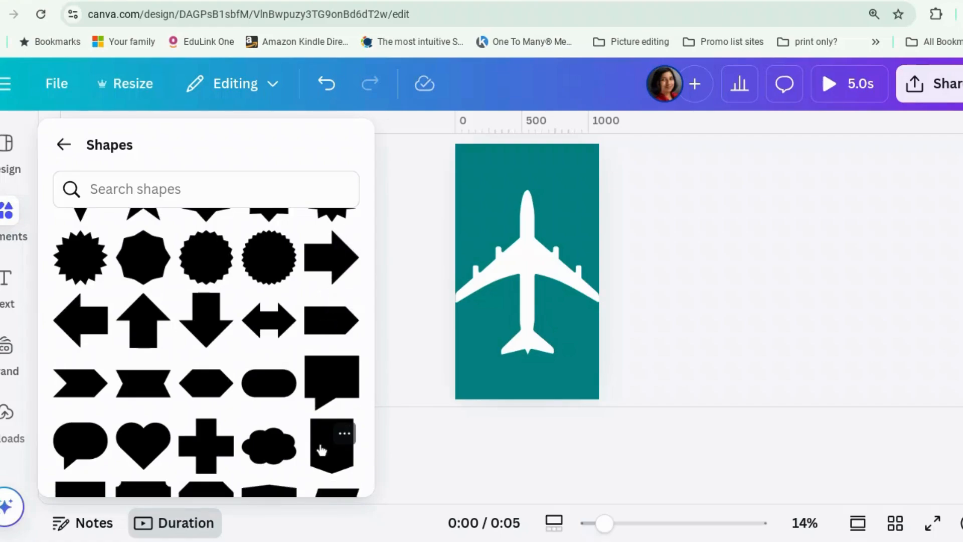
left_click(327, 332)
- Turn the banner shape point-up and enlarge it, centred over the lower part of the airplane
left_click_drag(509, 324, 577, 286)
left_click_drag(516, 293, 301, 408)
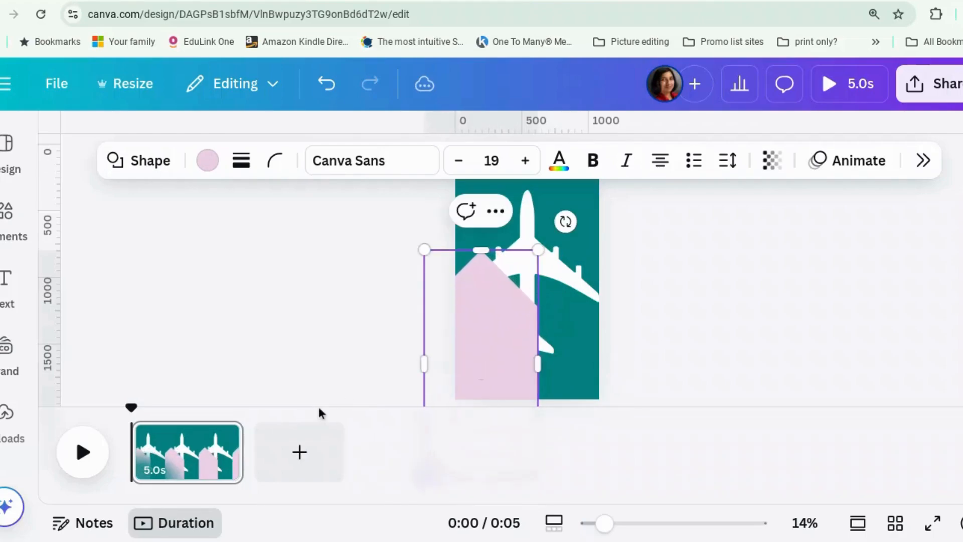
left_click_drag(502, 346, 528, 336)
- Widen the banner shape to the full page width and lower it until its slanted edges follow the airplane's wings
scroll(623, 357, "down", 1)
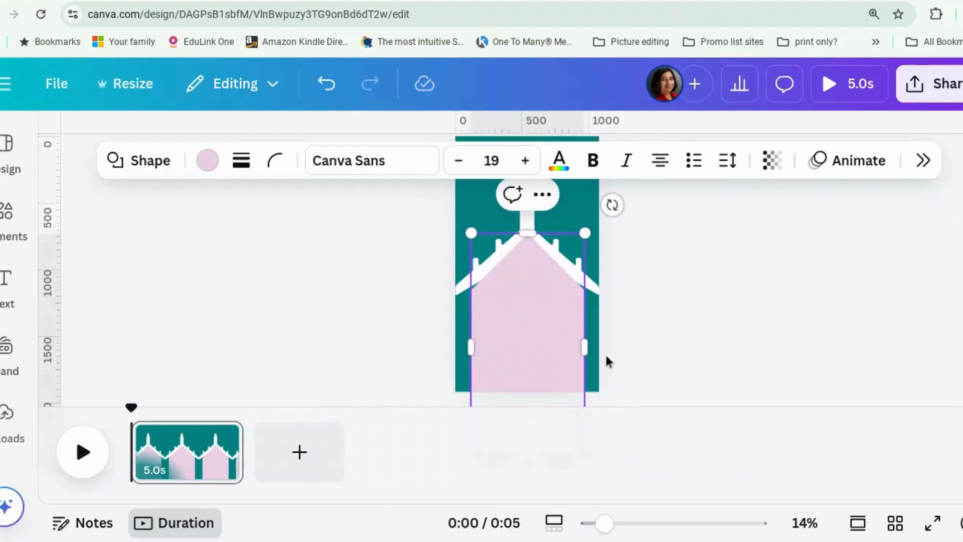
left_click_drag(585, 233, 600, 204)
left_click_drag(471, 332, 456, 332)
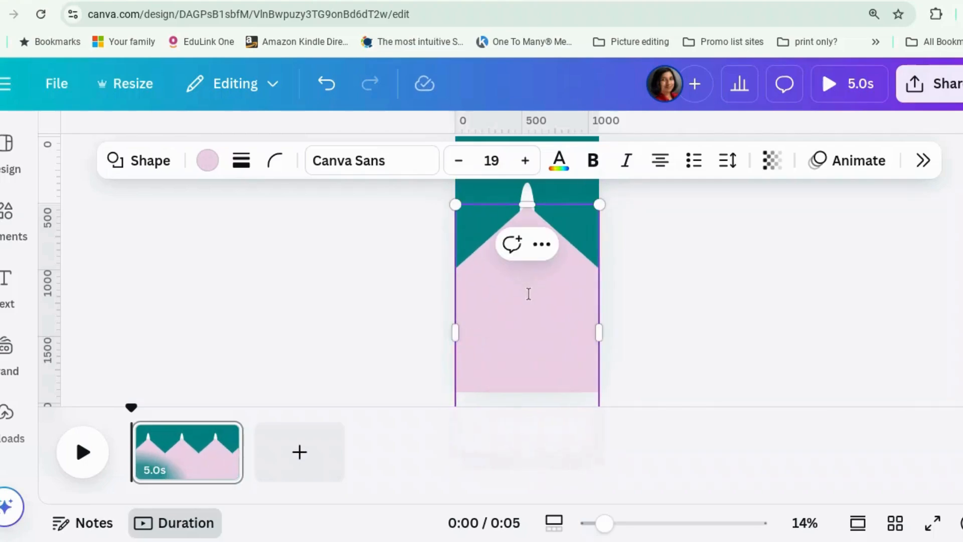
left_click(729, 278)
left_click_drag(565, 317, 563, 329)
left_click(703, 324)
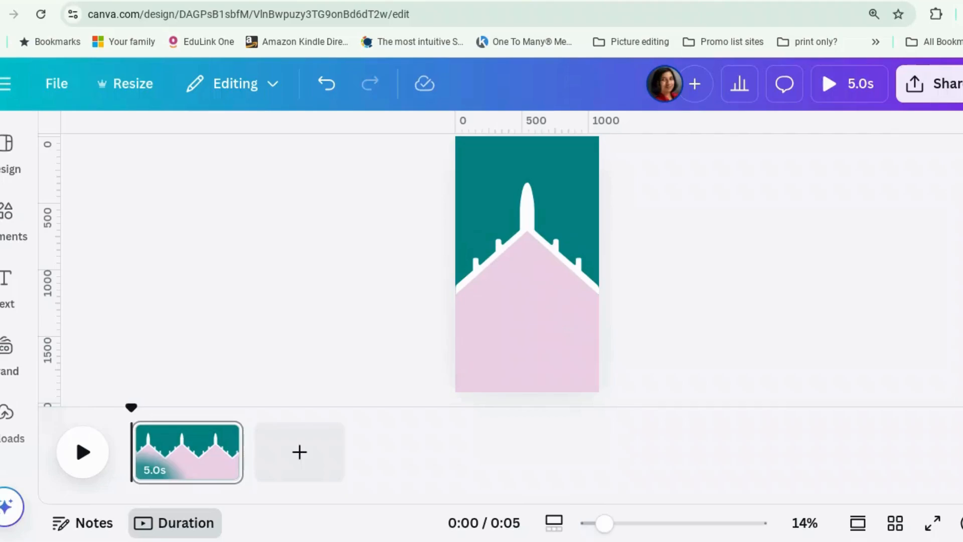
- Set both the text colour and the fill colour of the pink banner shape to yellow
left_click(531, 350)
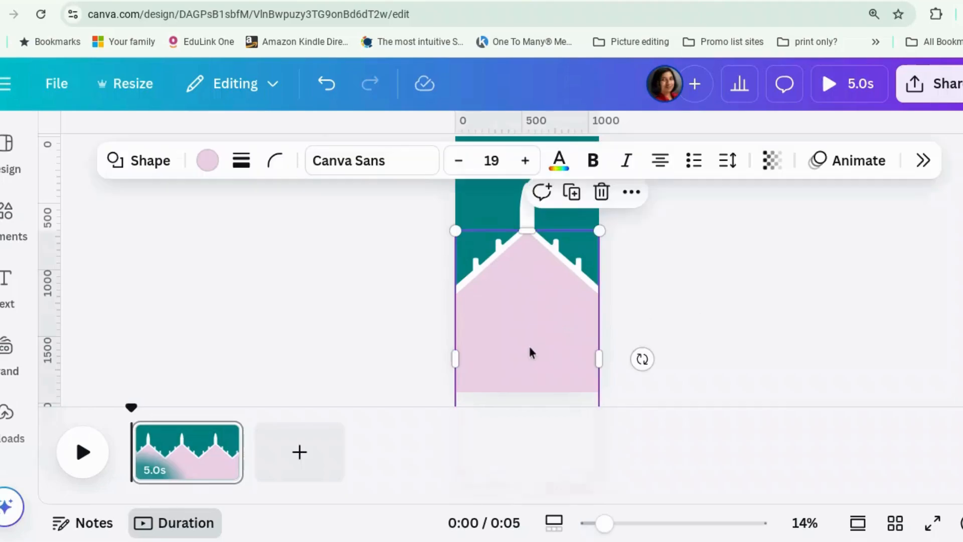
left_click(570, 163)
scroll(805, 281, "down", 5)
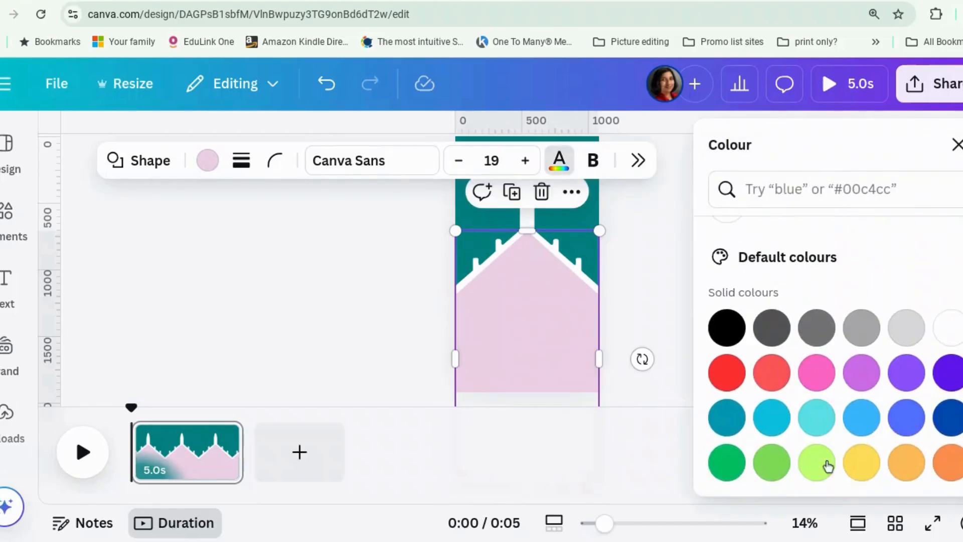
left_click(862, 468)
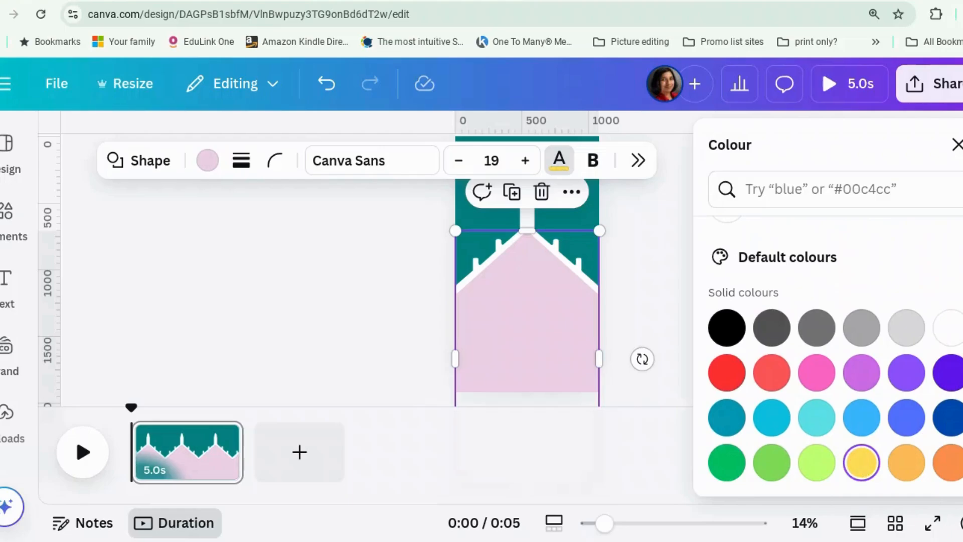
left_click(207, 161)
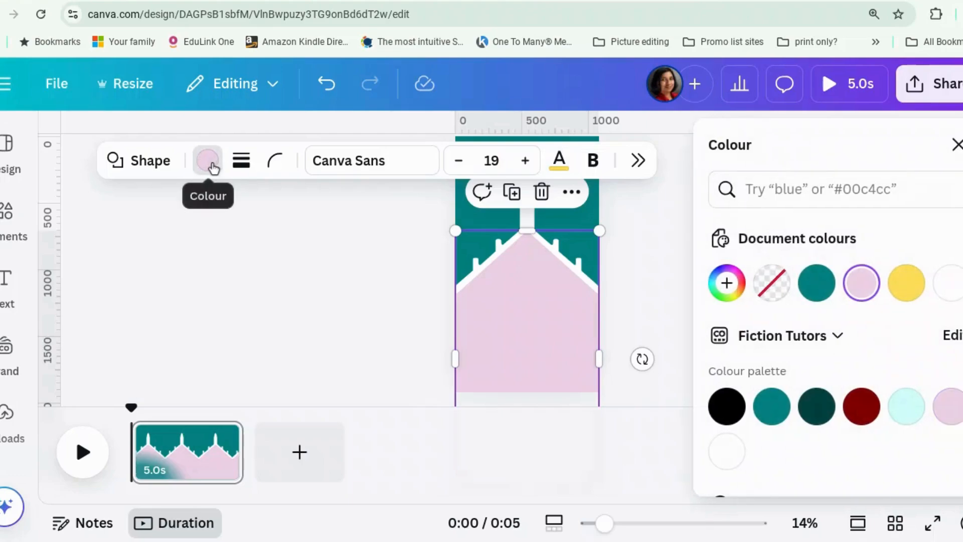
left_click(906, 282)
left_click(679, 309)
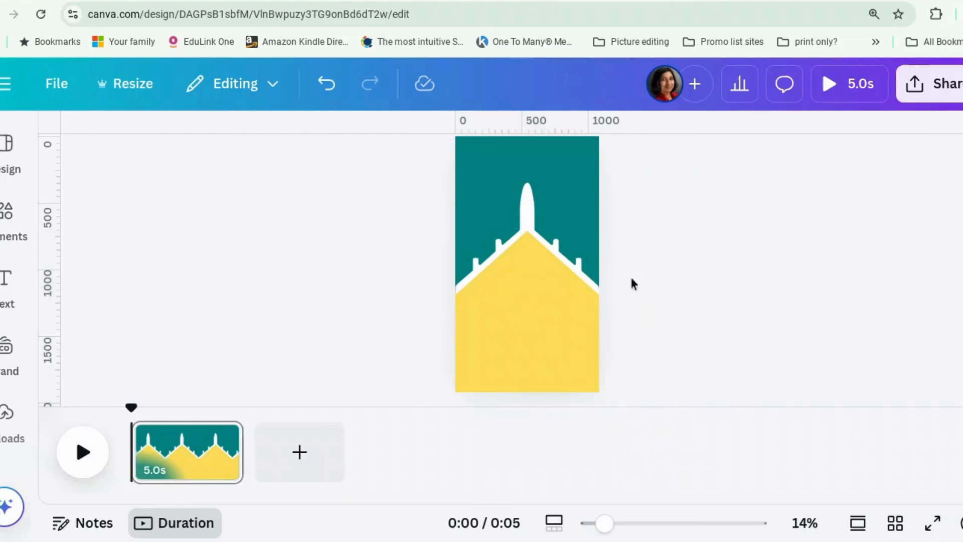
- Move the yellow banner shape one layer down so it sits behind the white airplane
left_click(535, 268)
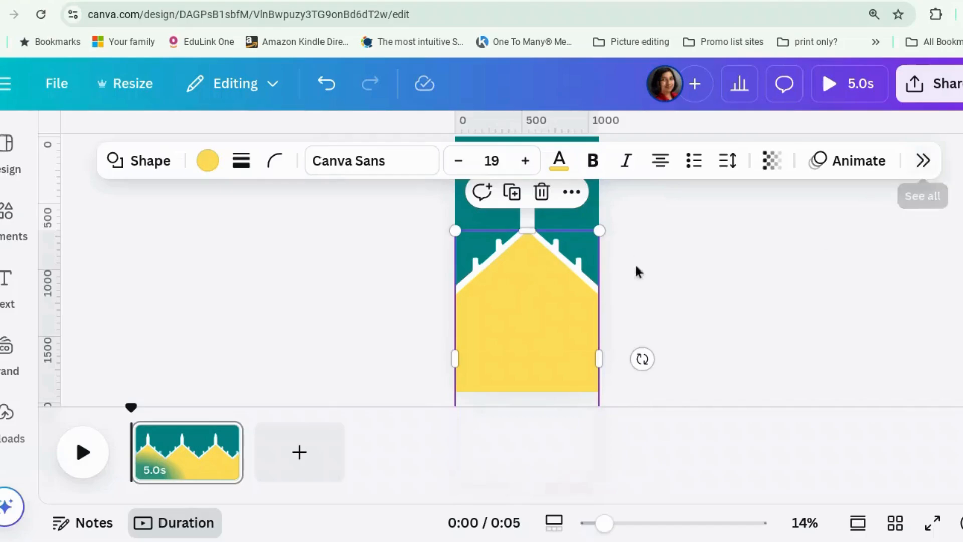
right_click(564, 301)
mouse_move(585, 293)
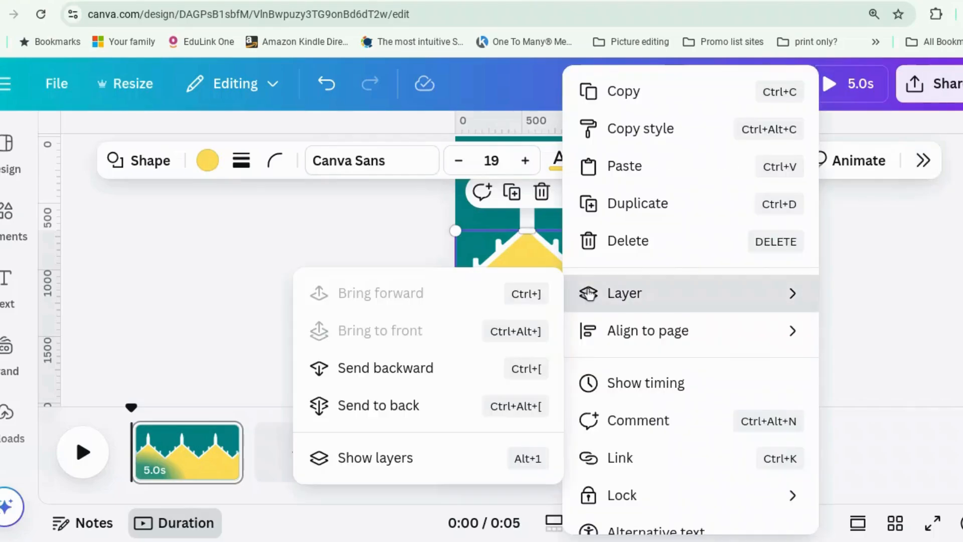
left_click(441, 467)
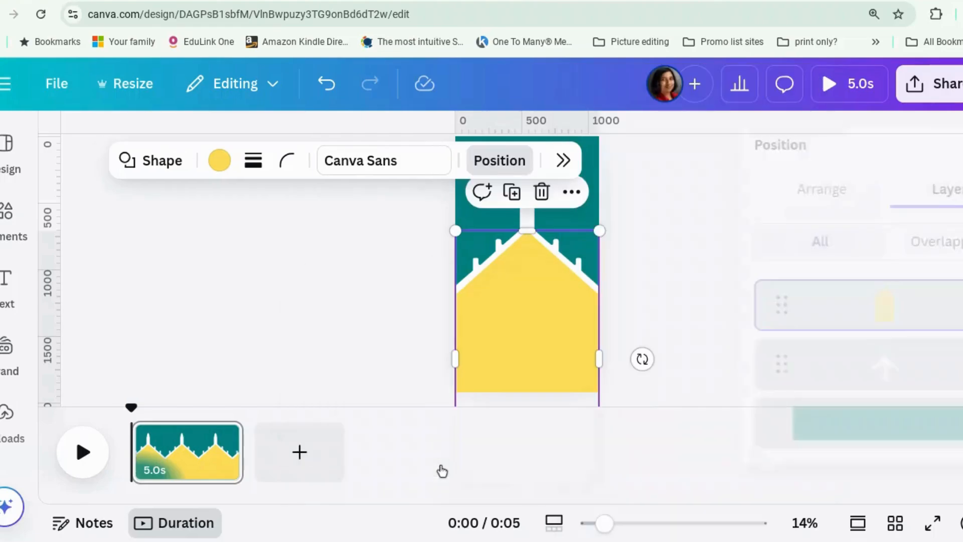
left_click_drag(793, 311, 794, 383)
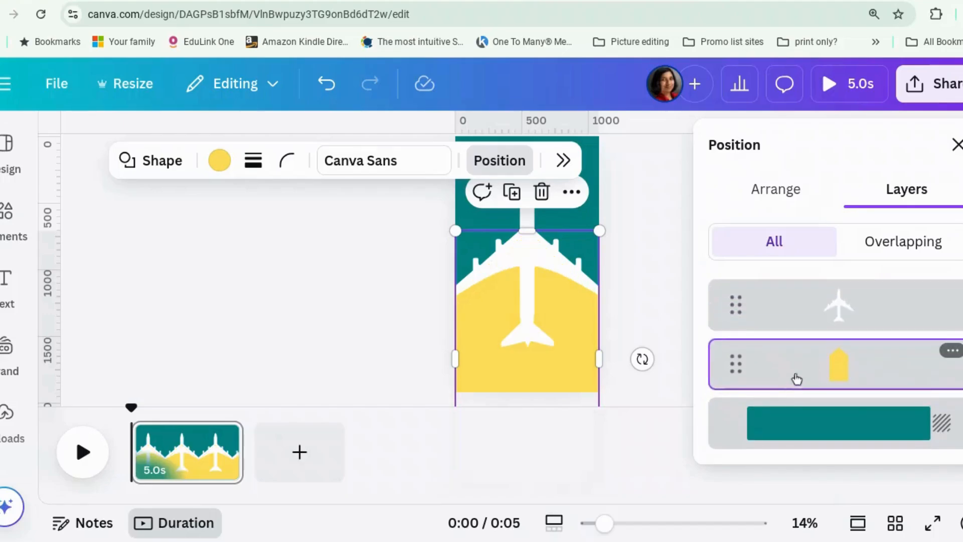
left_click(660, 294)
left_click(660, 293)
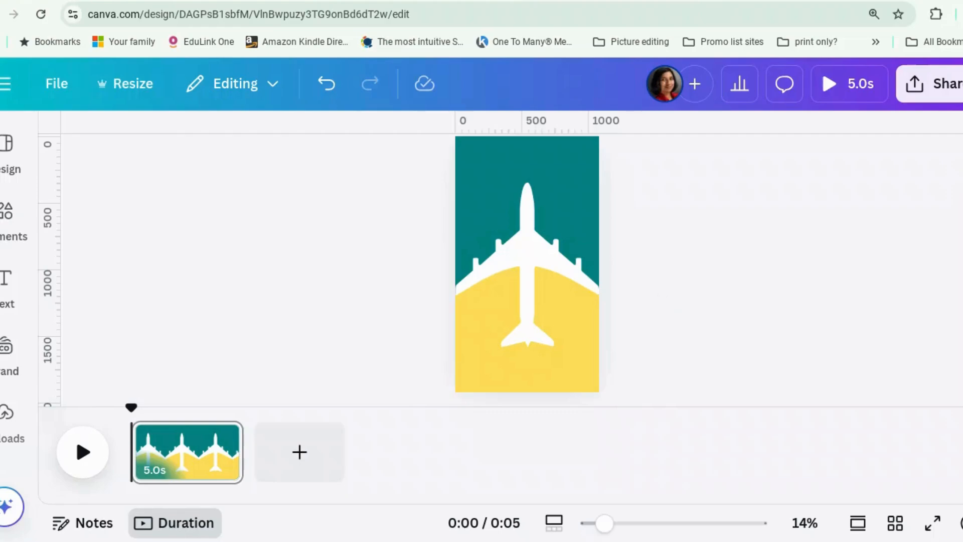
- Select the airplane and the yellow banner shape together in the layer list and group them
left_click(576, 293)
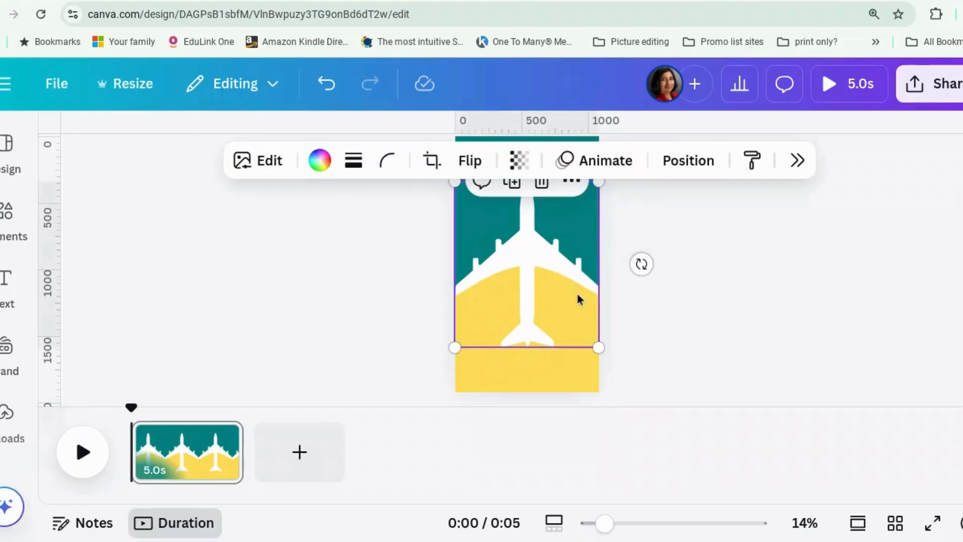
right_click(577, 294)
mouse_move(578, 294)
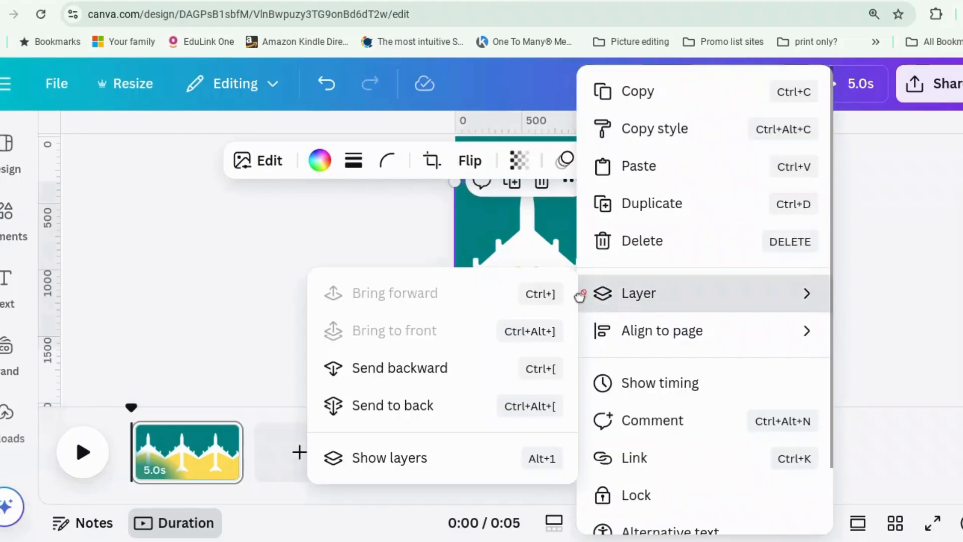
left_click(508, 468)
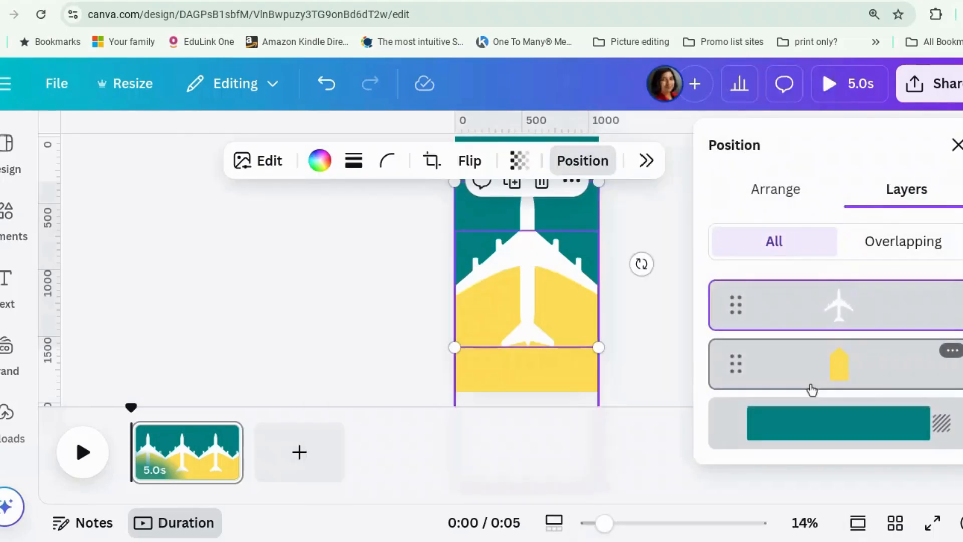
left_click(814, 380, "shift")
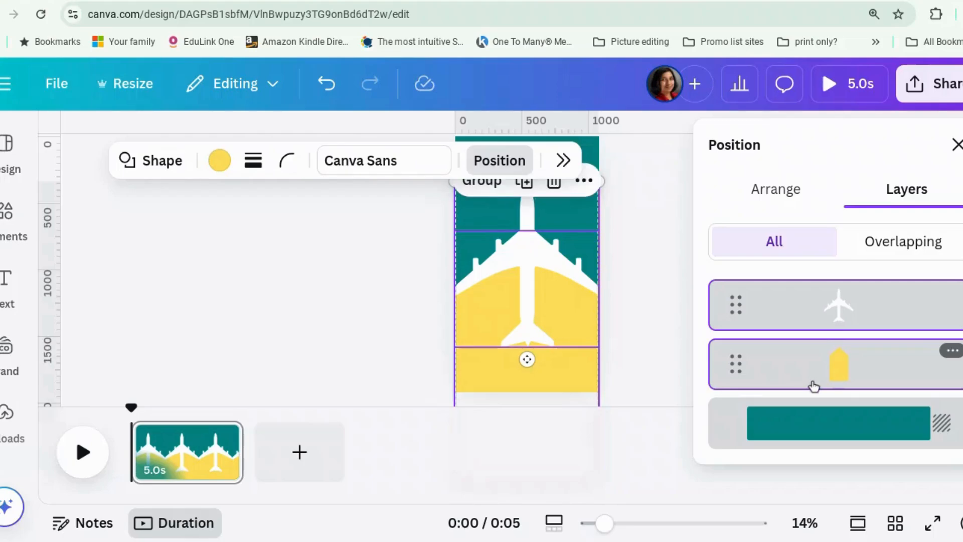
left_click(482, 181)
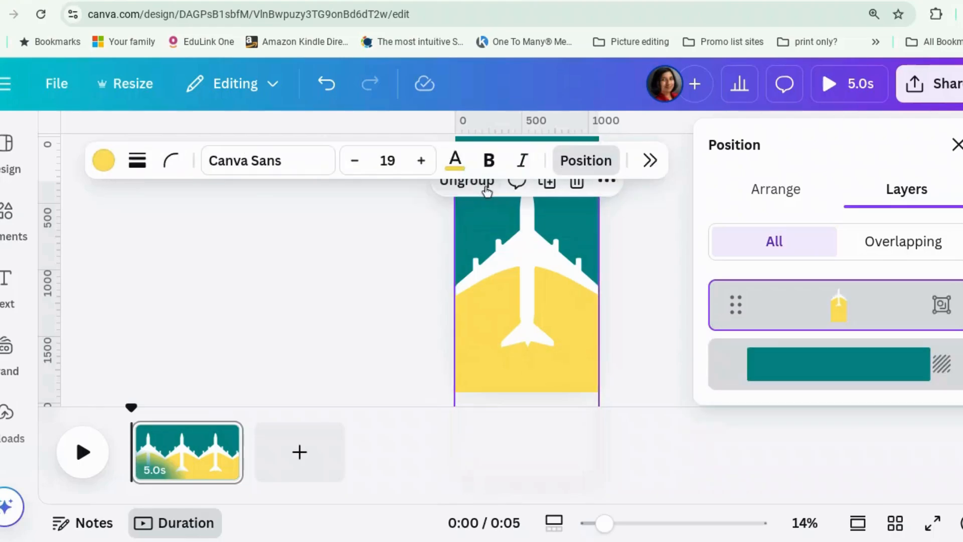
left_click(386, 316)
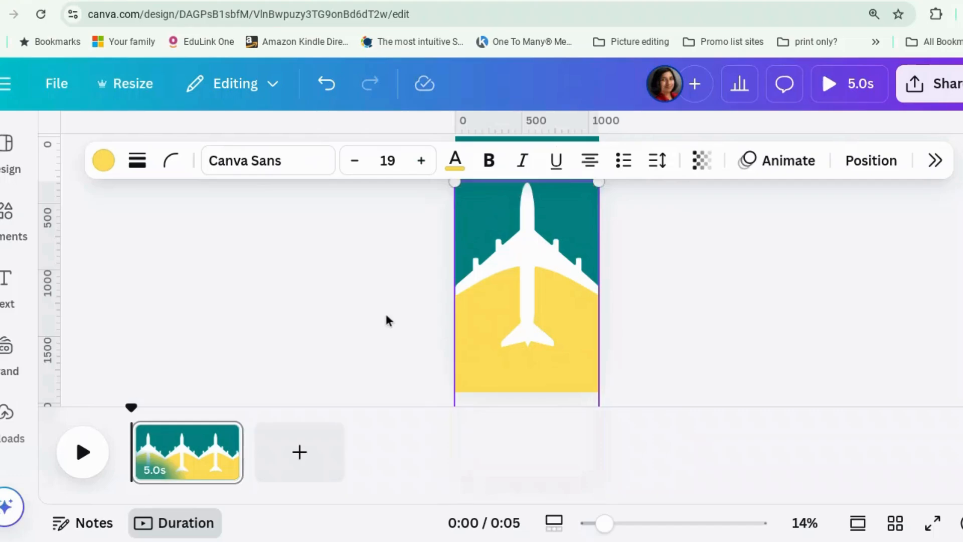
left_click(698, 294)
- Move the group up until its lower end meets the page's bottom edge, and ungroup the airplane and banner shape
left_click_drag(574, 311, 575, 224)
scroll(632, 247, "up", 2)
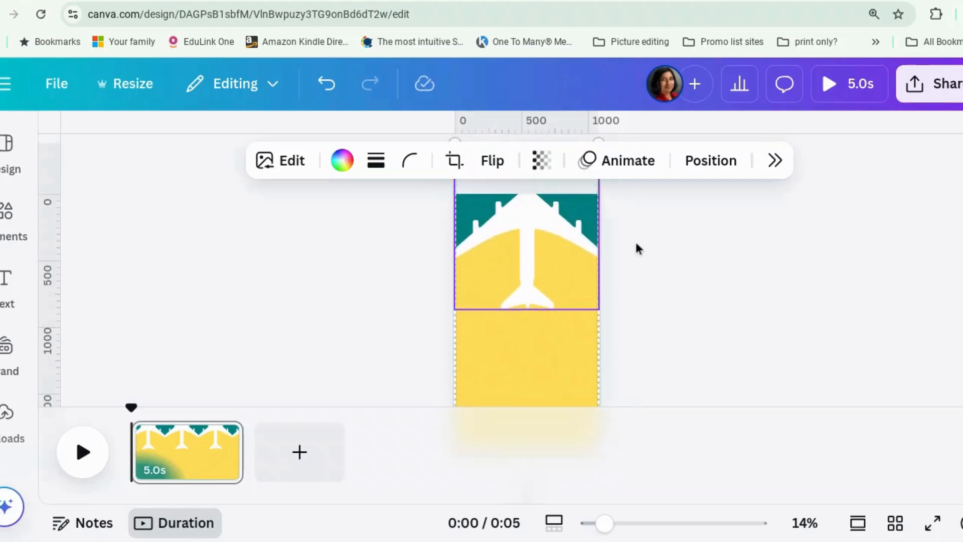
scroll(563, 333, "down", 2)
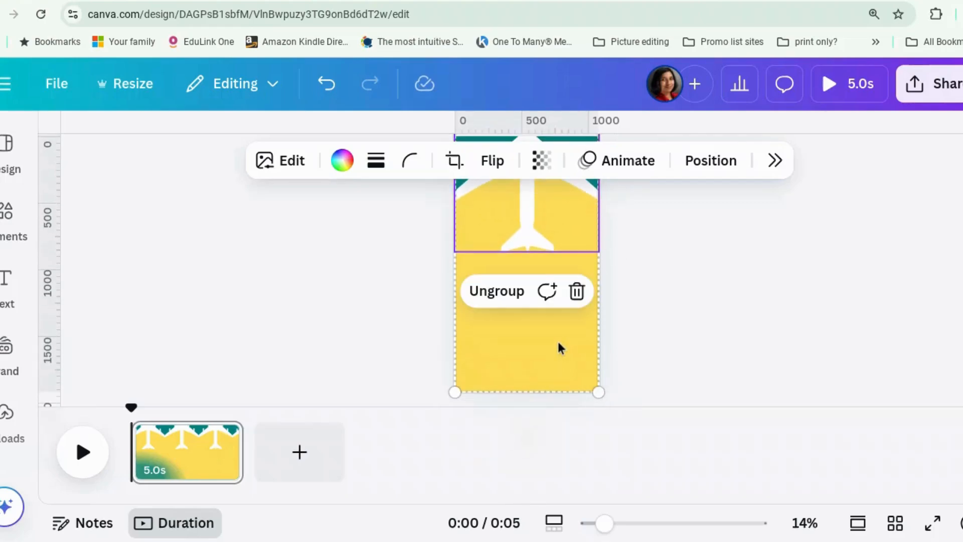
left_click(558, 343)
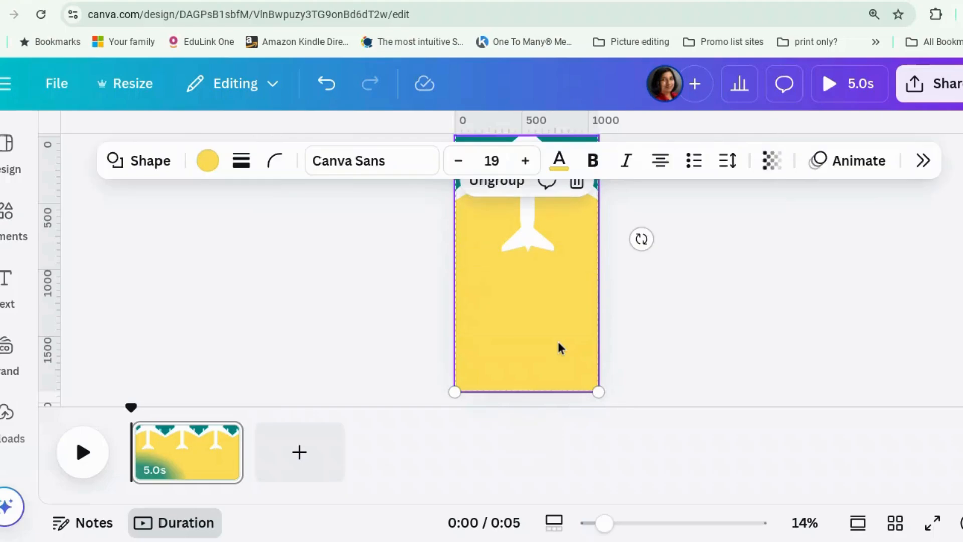
left_click(516, 191)
left_click(679, 281)
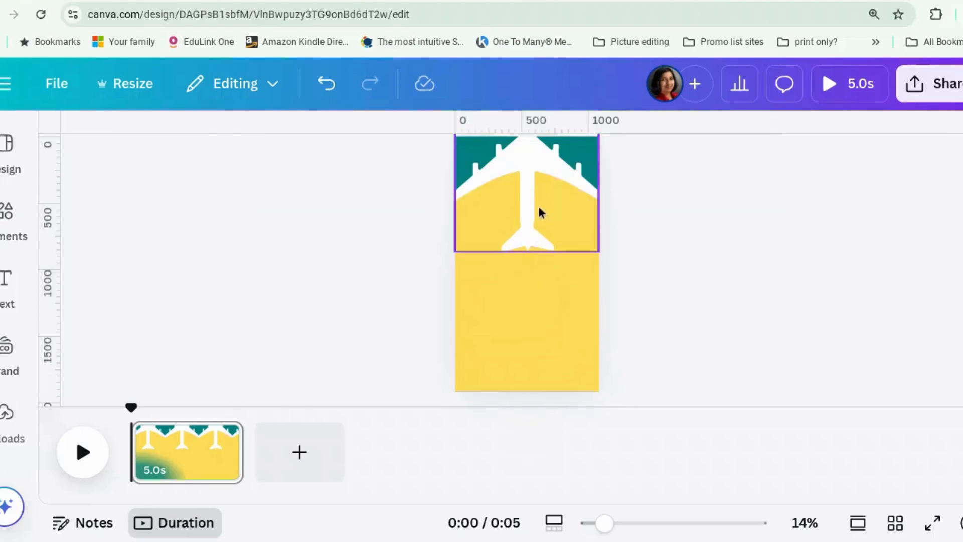
- Stretch the yellow banner shape downward so it extends past the page's bottom edge
scroll(542, 215, "up", 2)
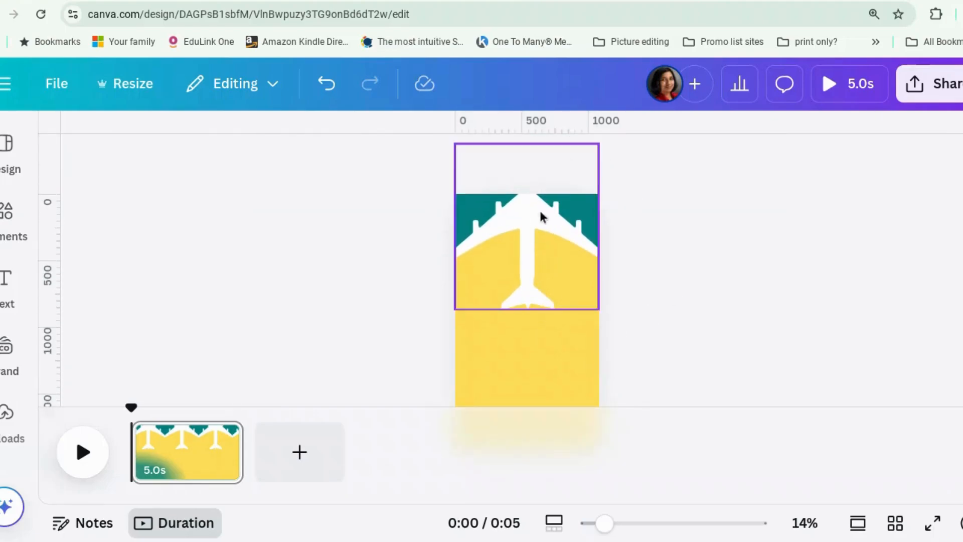
left_click(574, 357)
scroll(573, 357, "down", 2)
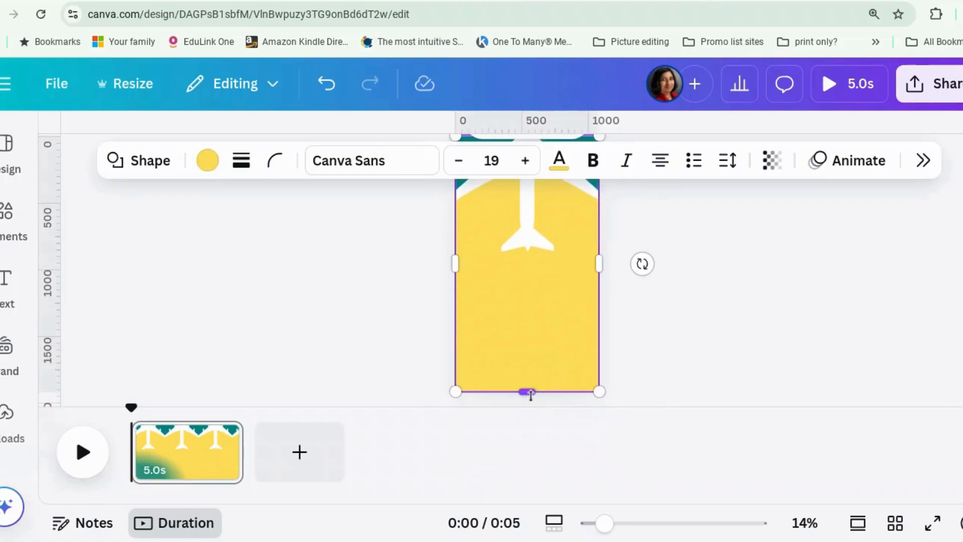
left_click_drag(530, 394, 534, 446)
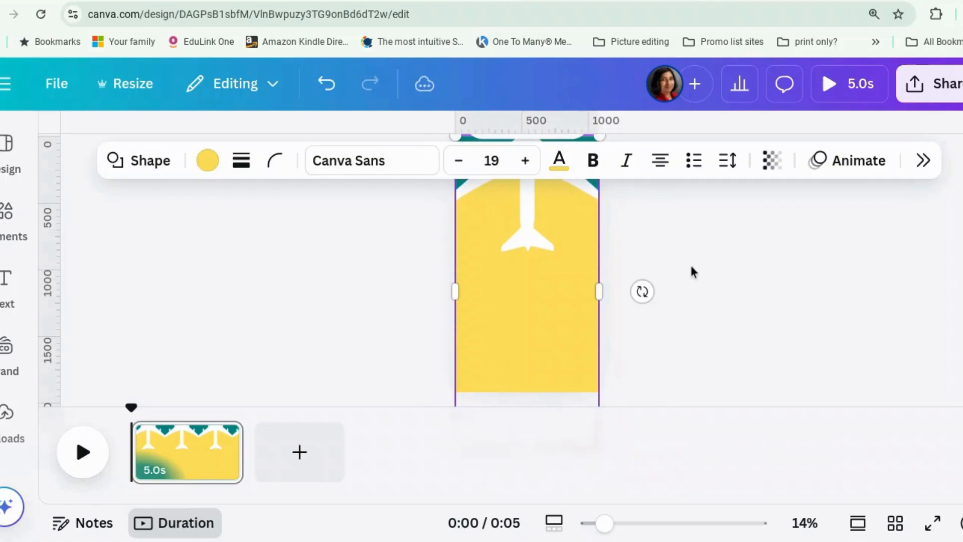
- Change the banner shape's solid yellow fill to a gradient of yellow and bright red
left_click(551, 308)
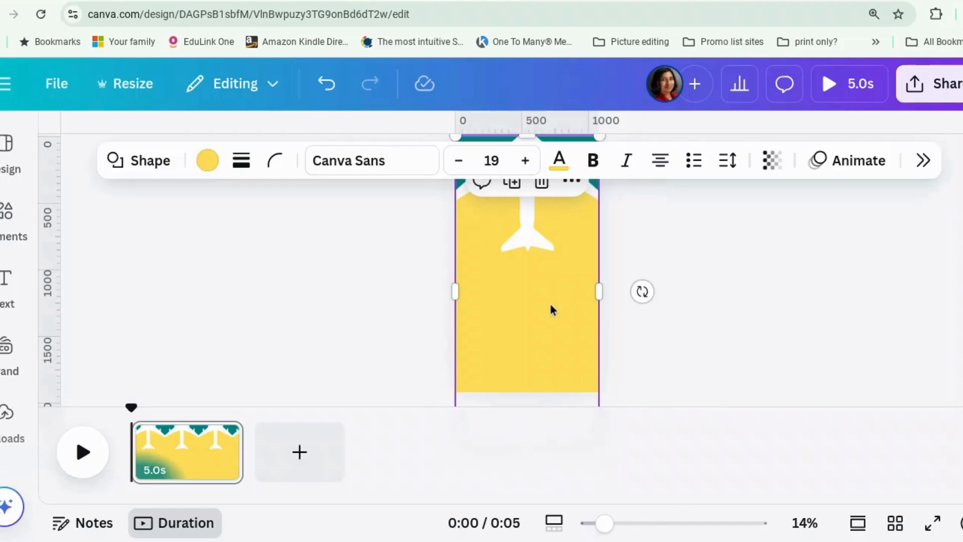
left_click(209, 163)
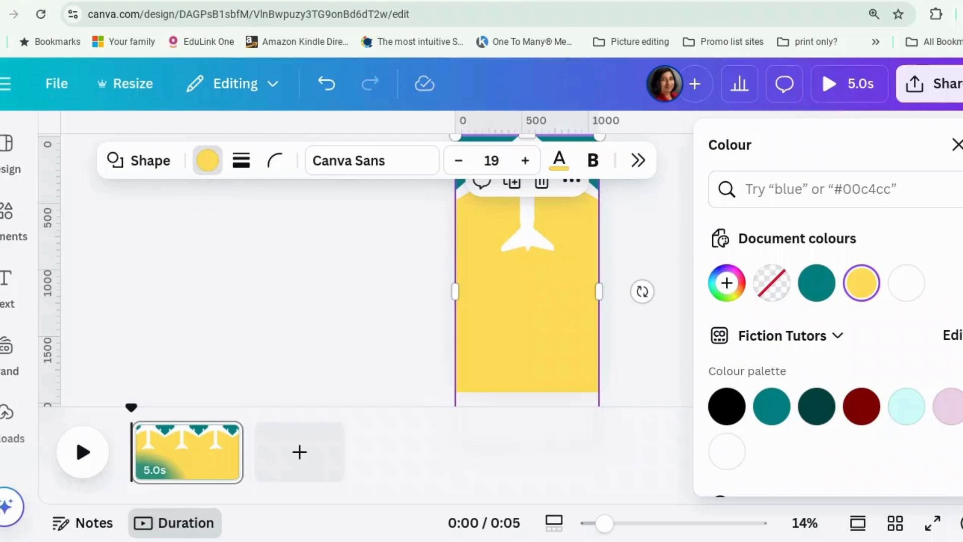
left_click(860, 285)
left_click(919, 339)
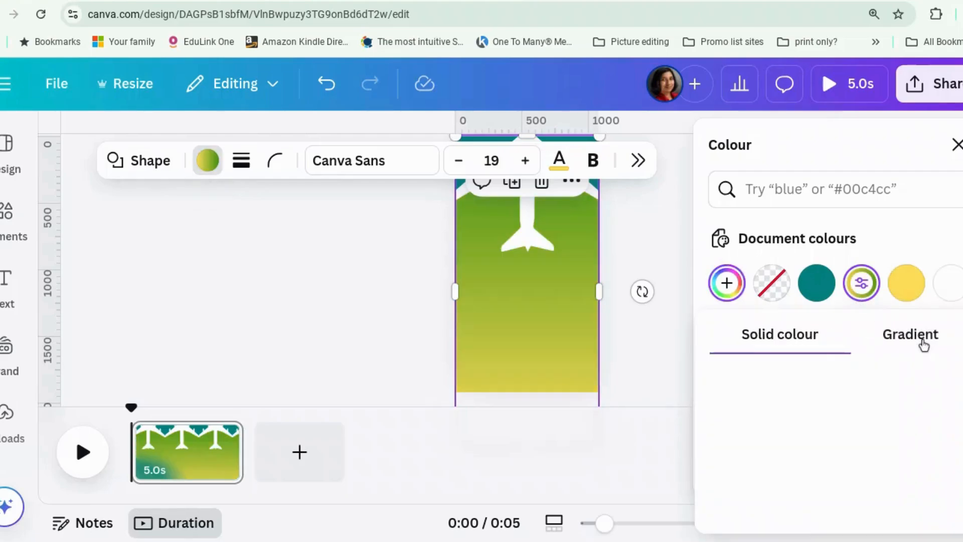
left_click(790, 419)
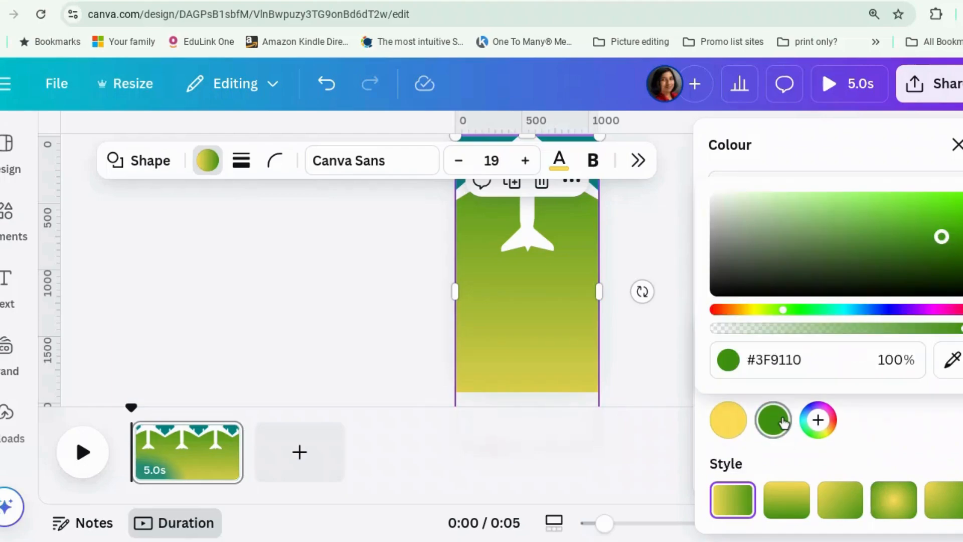
left_click(727, 311)
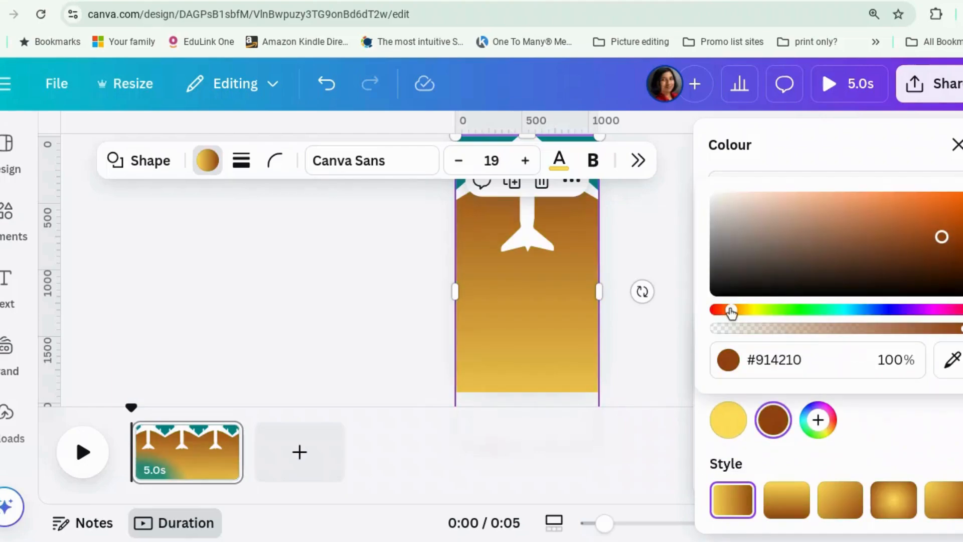
left_click_drag(731, 311, 720, 310)
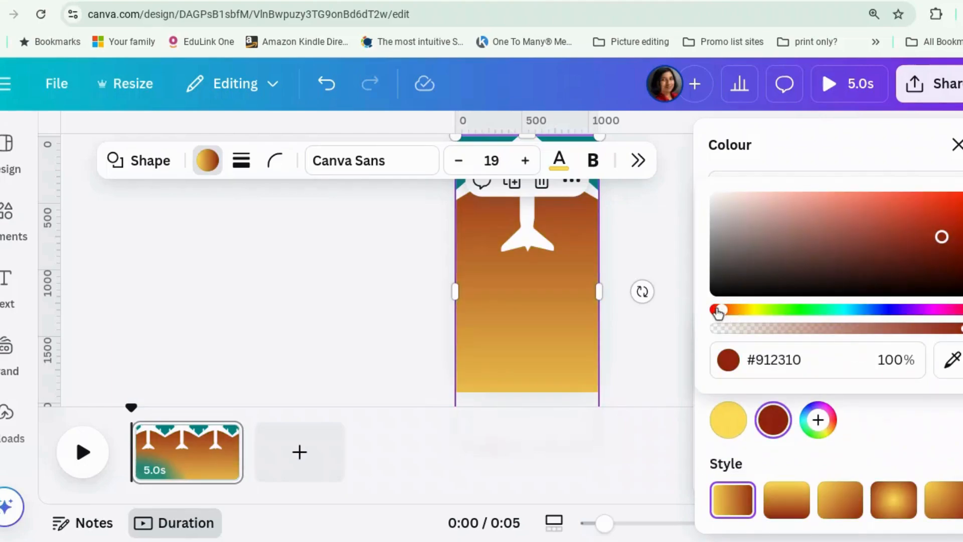
left_click(933, 197)
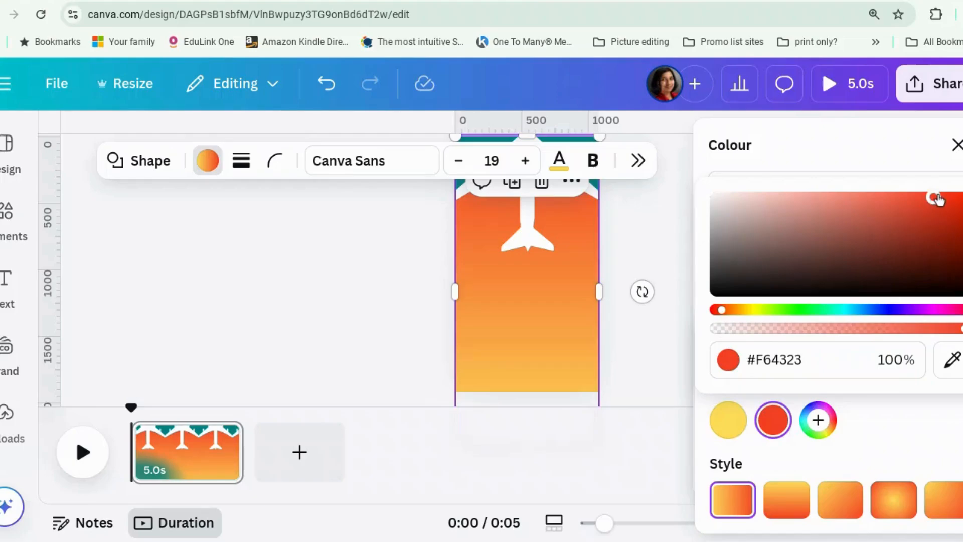
left_click(954, 196)
left_click(717, 310)
- Reorder the gradient so red comes first and add three more yellow #FFDE59 colours after the existing yellow
left_click_drag(736, 429, 807, 425)
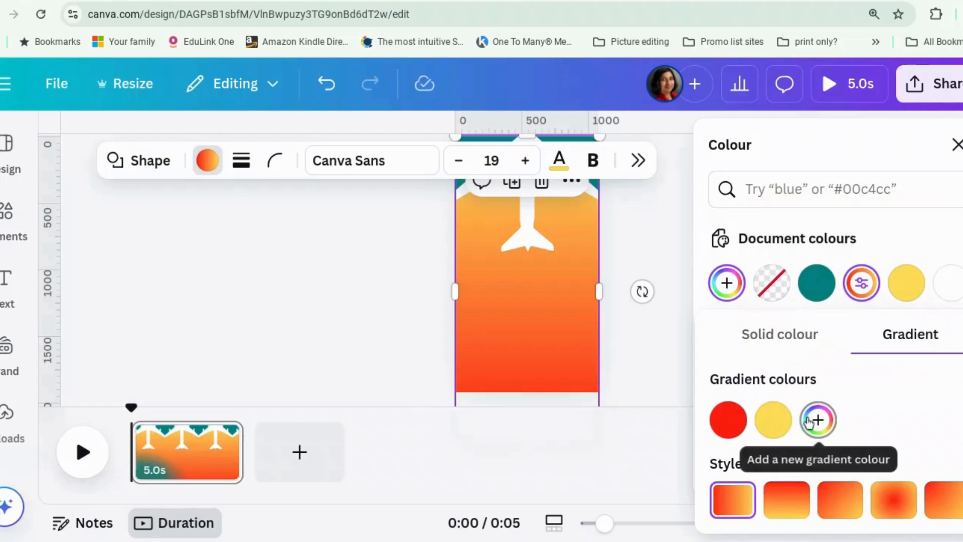
left_click(808, 421)
left_click(820, 424)
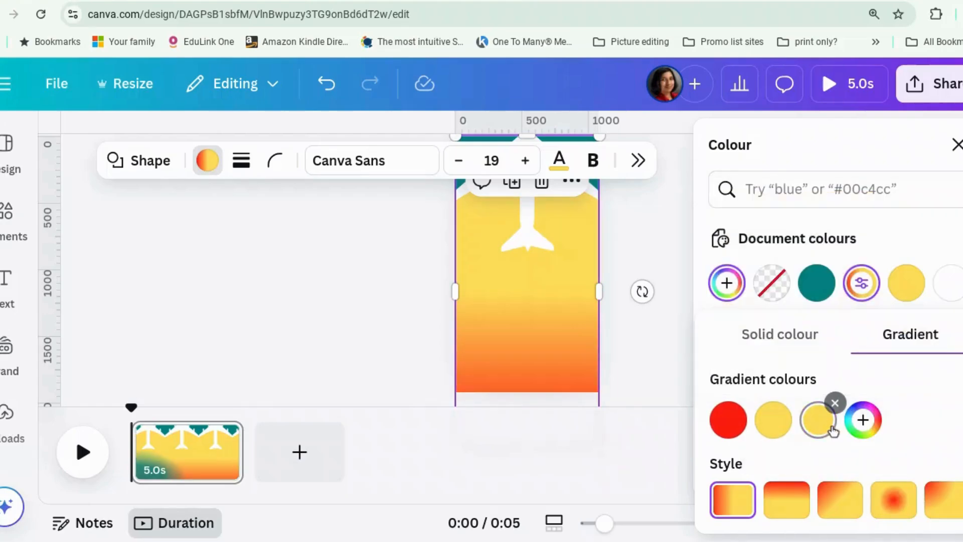
left_click(863, 420)
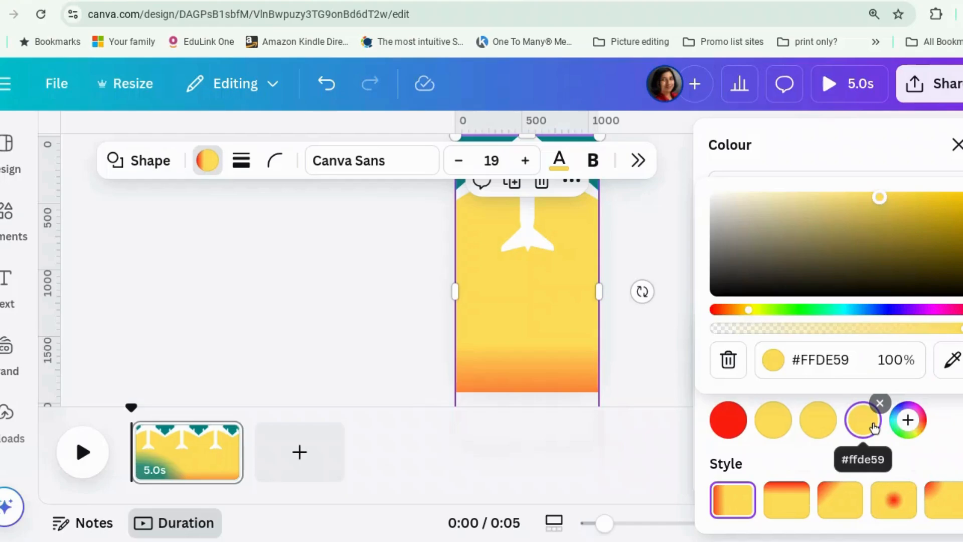
left_click(907, 419)
key("Escape")
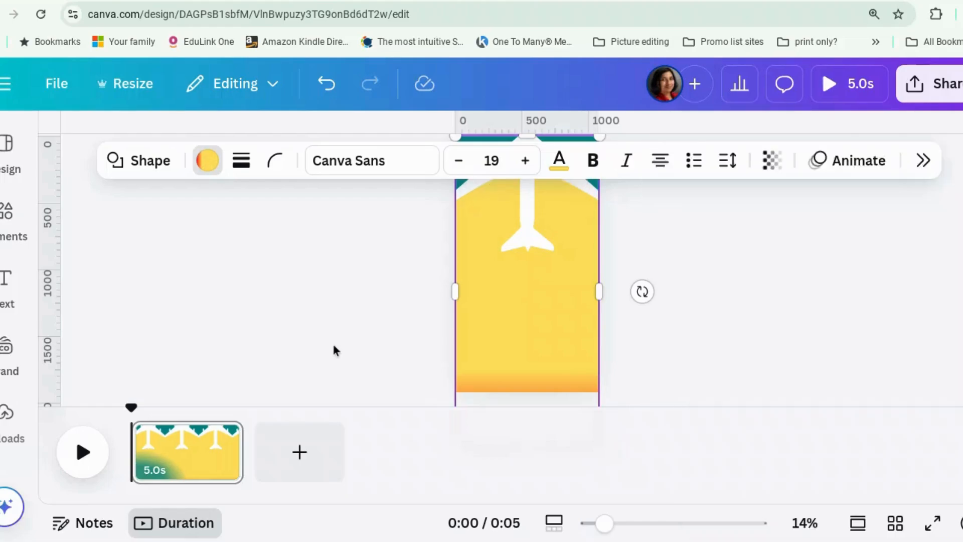
key("Escape")
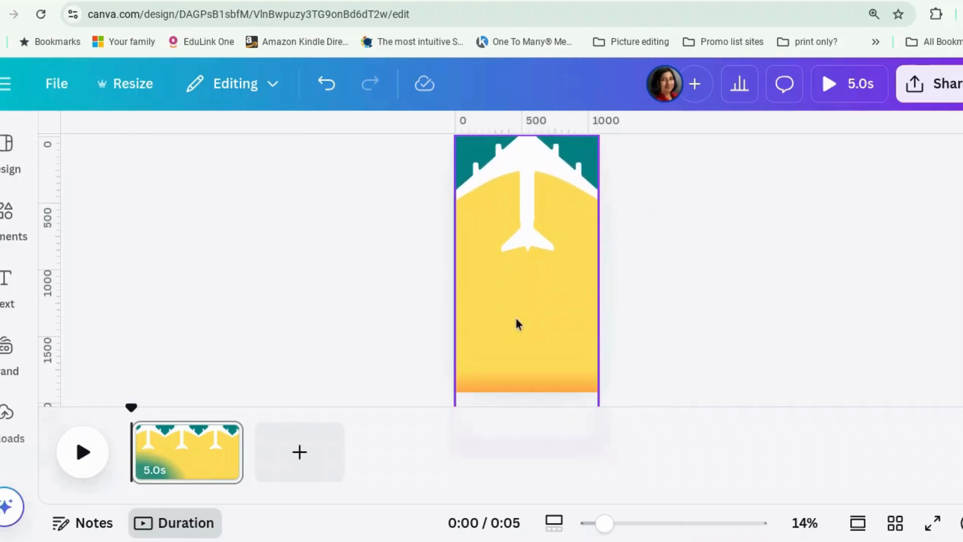
- Group the airplane with the gradient banner shape and move the group up until its red end meets the page's bottom edge
left_click(513, 183)
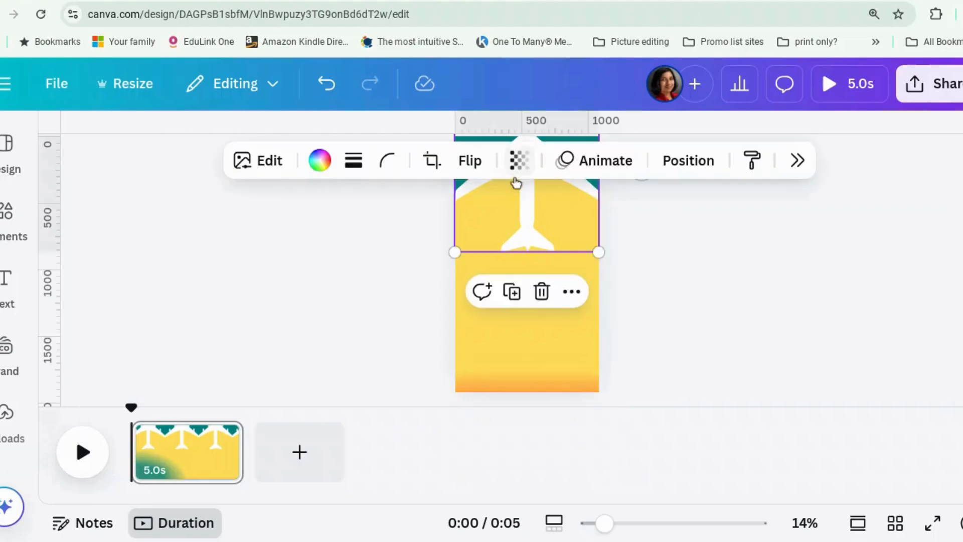
left_click(567, 329)
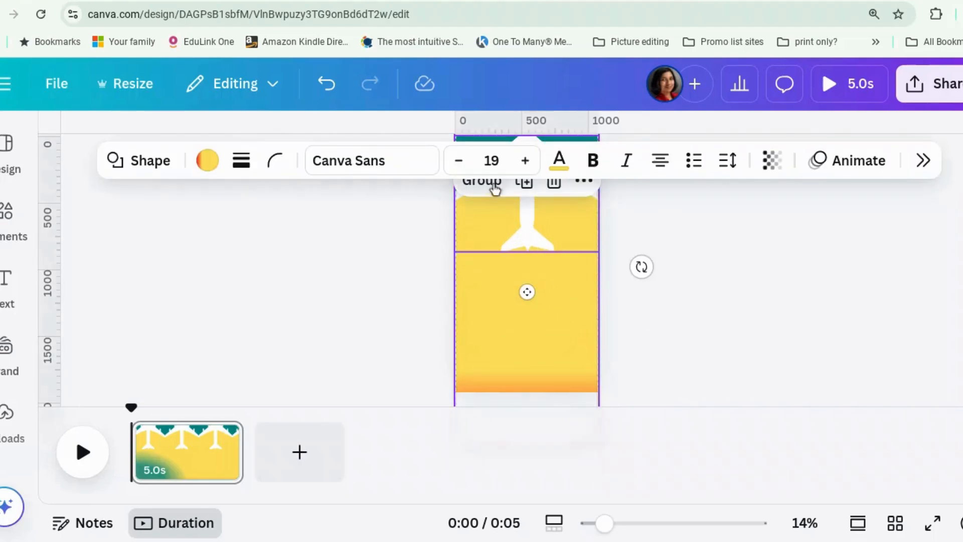
left_click(492, 193)
left_click_drag(542, 307, 539, 250)
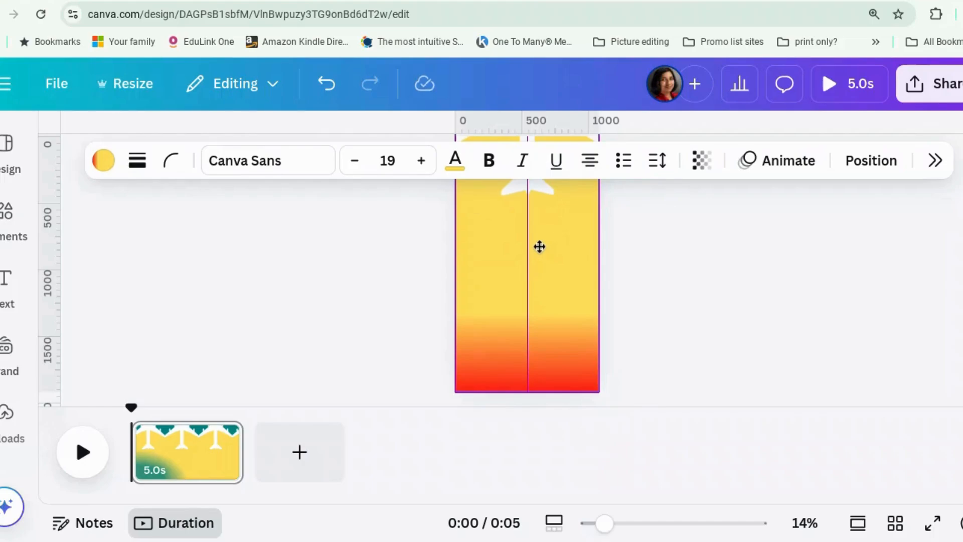
left_click_drag(539, 244, 539, 252)
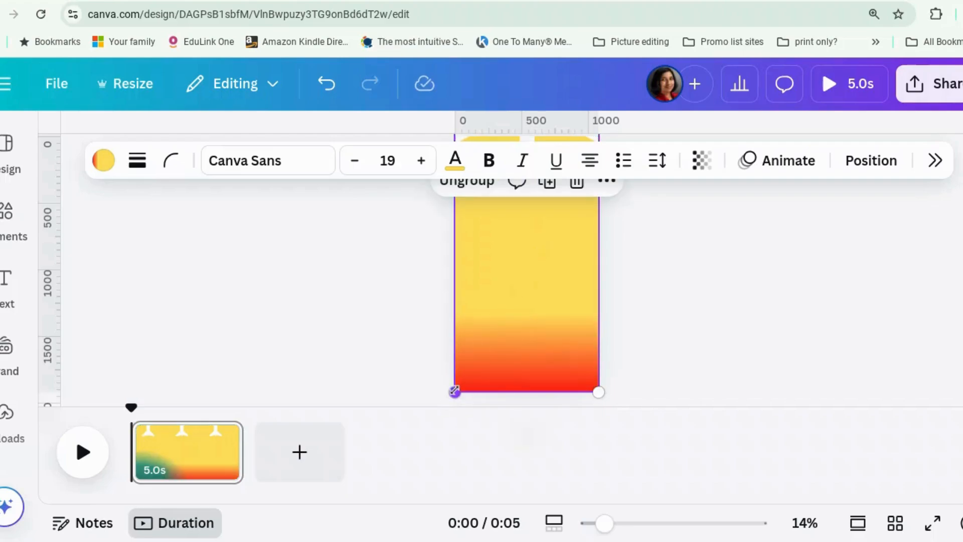
- Resize and reposition the airplane-and-banner group so the whole plane is visible, centred on the teal page with teal margins
left_click_drag(446, 398, 402, 407)
left_click_drag(533, 326, 538, 322)
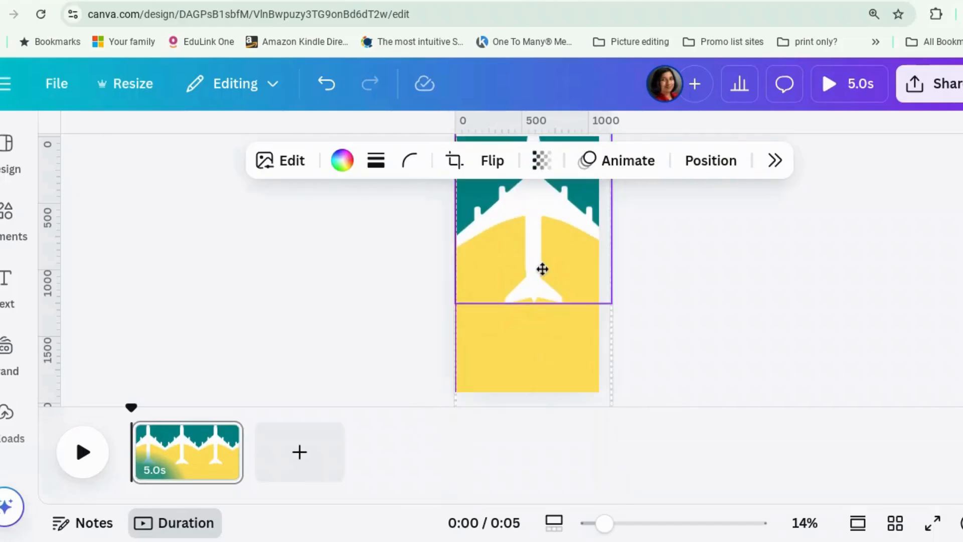
left_click_drag(542, 269, 533, 286)
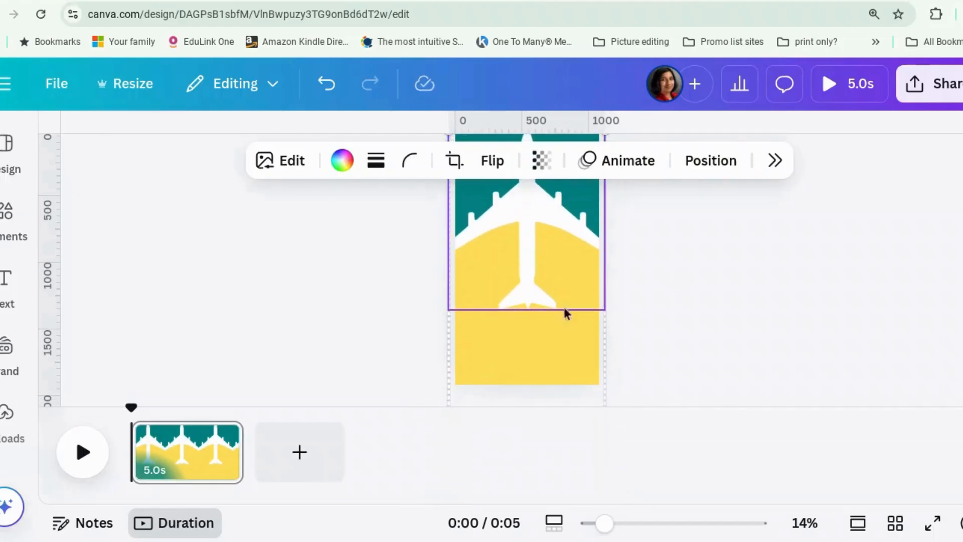
scroll(602, 208, "up", 1)
left_click_drag(606, 194, 545, 231)
left_click(697, 260)
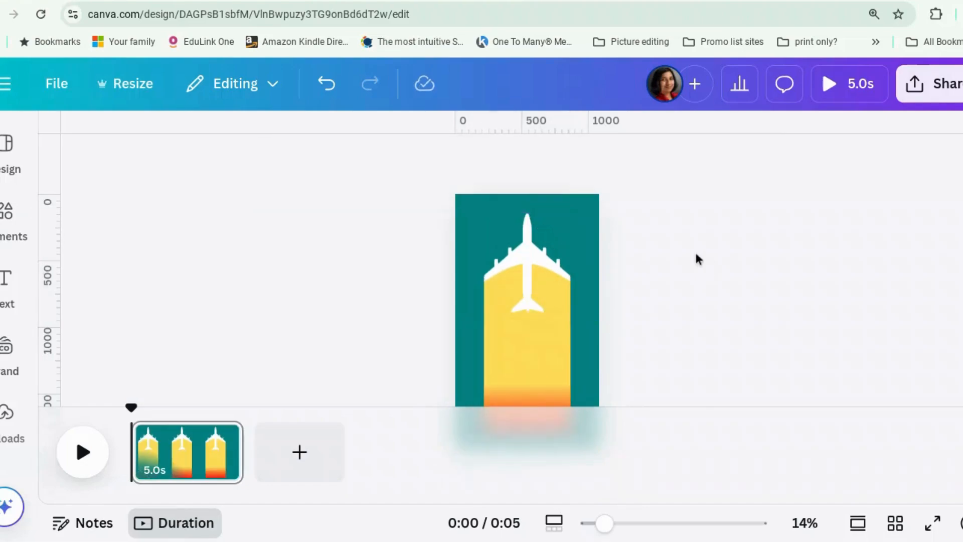
- Open the design's download options and examine the PNG settings for a transparent background, then close them
left_click(595, 215)
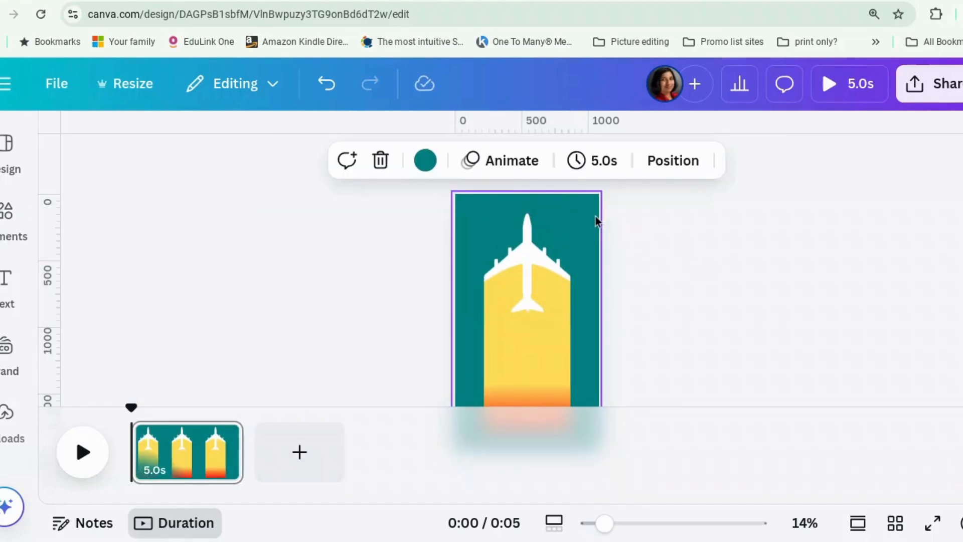
left_click(945, 101)
scroll(799, 347, "down", 3)
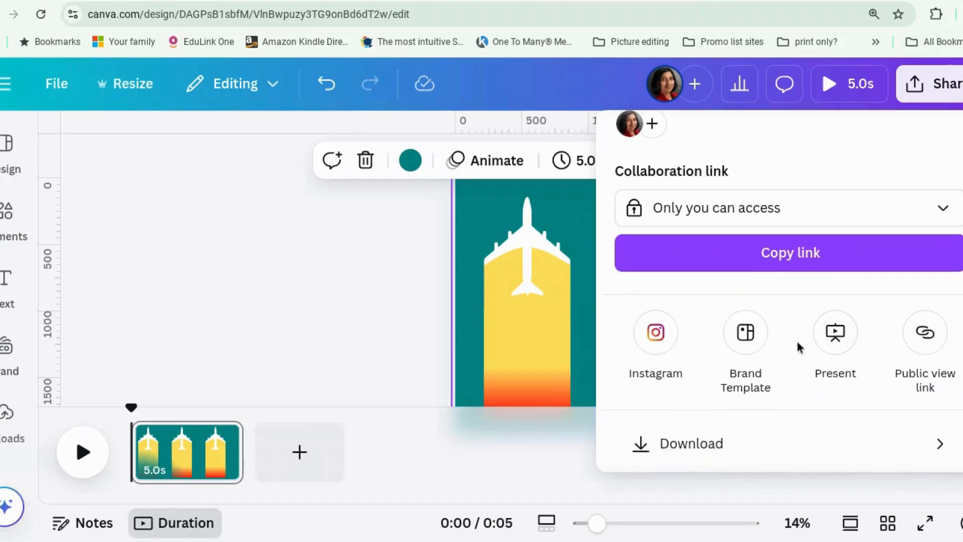
left_click(732, 447)
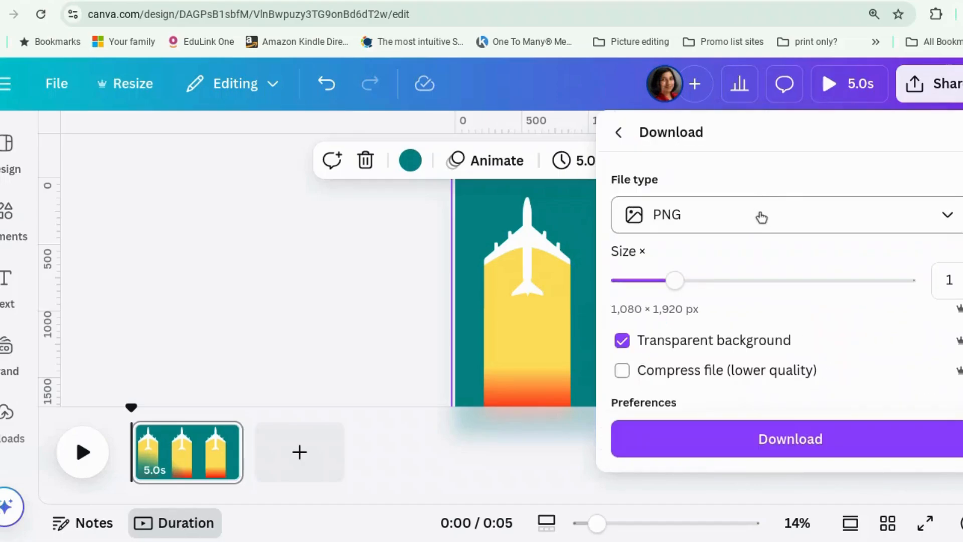
scroll(760, 217, "down", 1)
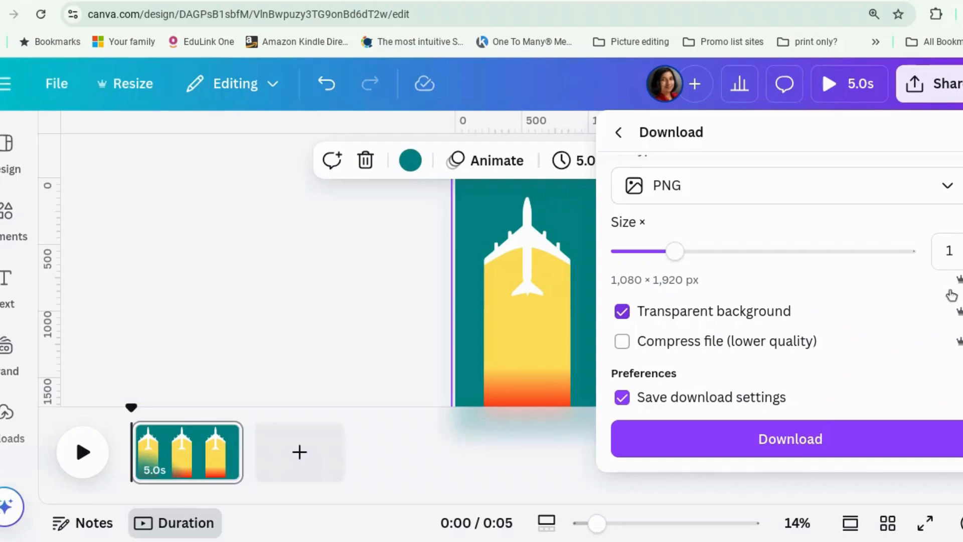
left_click(312, 295)
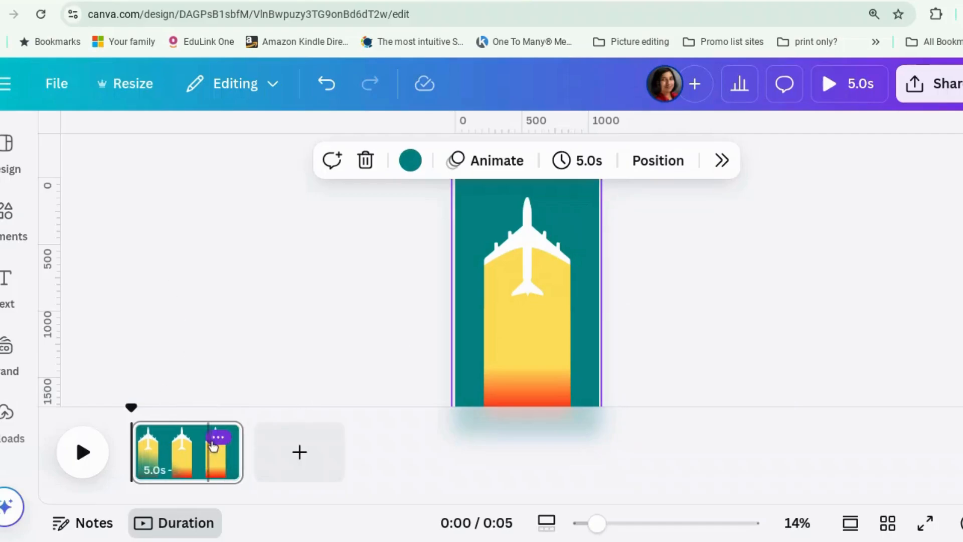
- Delete the current page and insert the uploaded transparent image of the full airplane with its long yellow banner
left_click(215, 436)
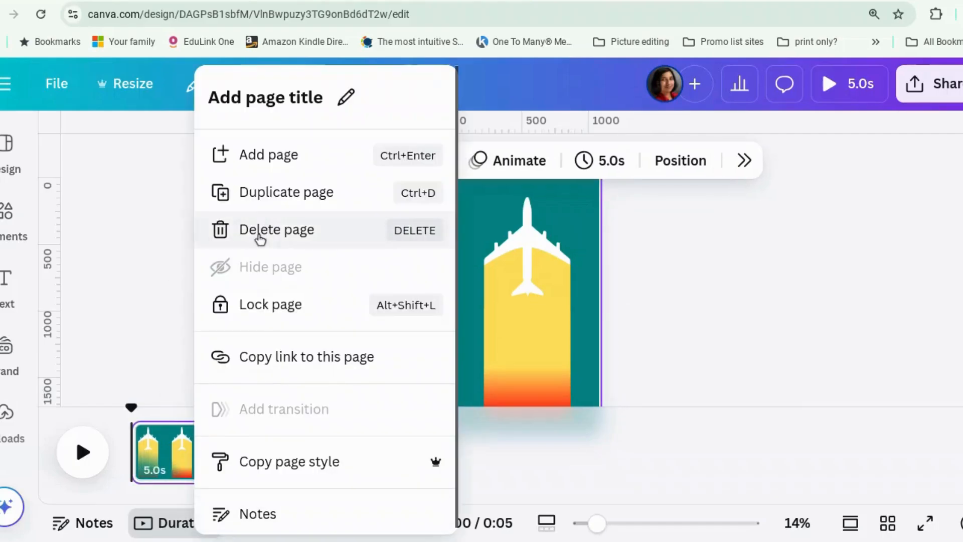
left_click(260, 236)
left_click(7, 210)
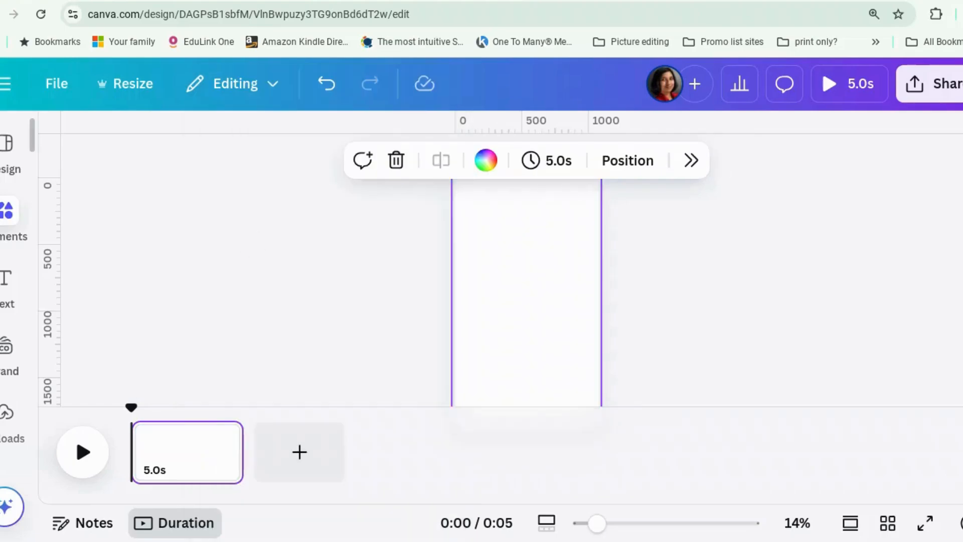
left_click(8, 424)
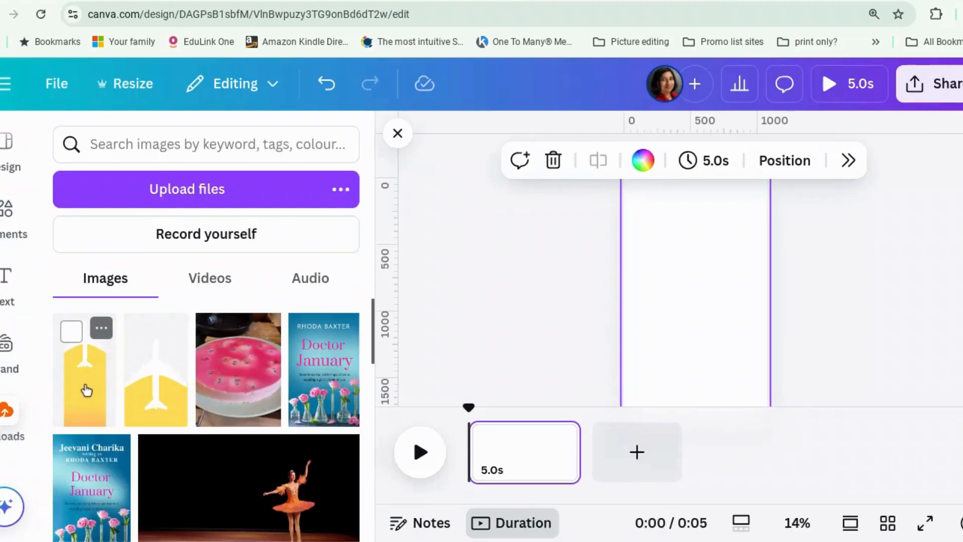
left_click(83, 396)
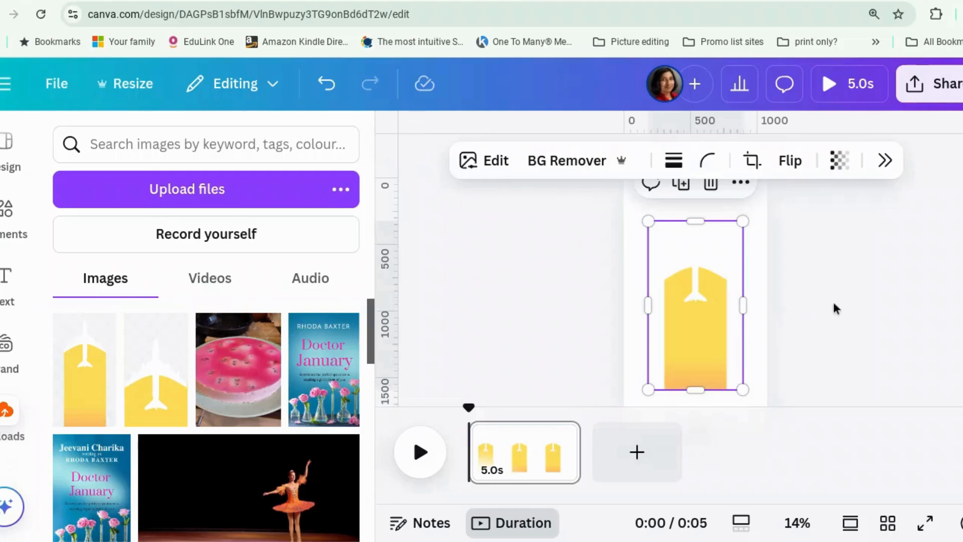
- Set the page background to the teal colour from the Fiction Tutors palette
left_click(754, 213)
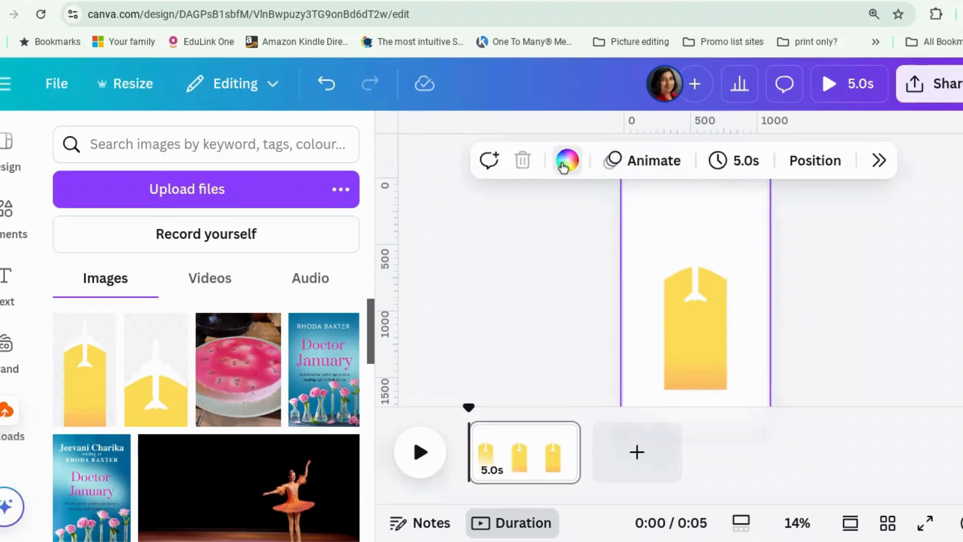
left_click(567, 160)
left_click(776, 411)
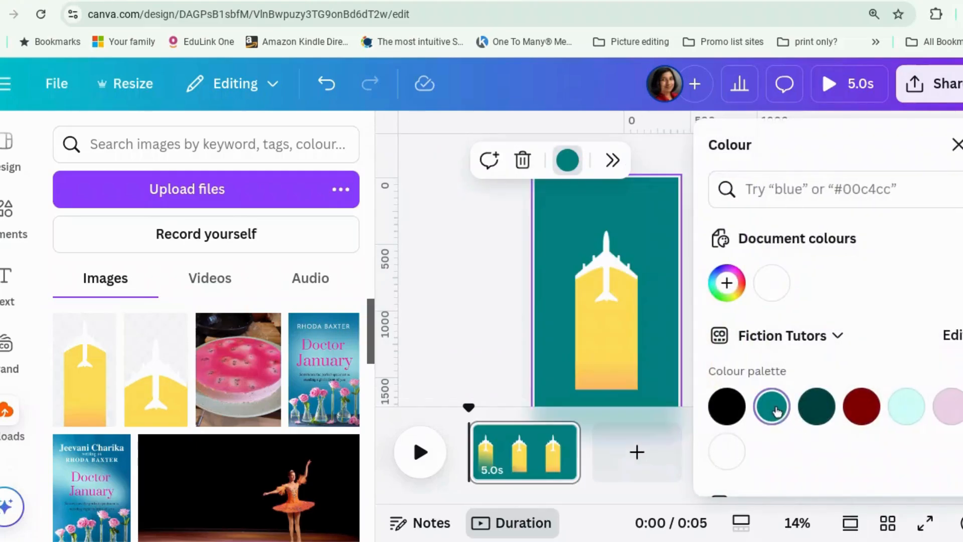
left_click(469, 308)
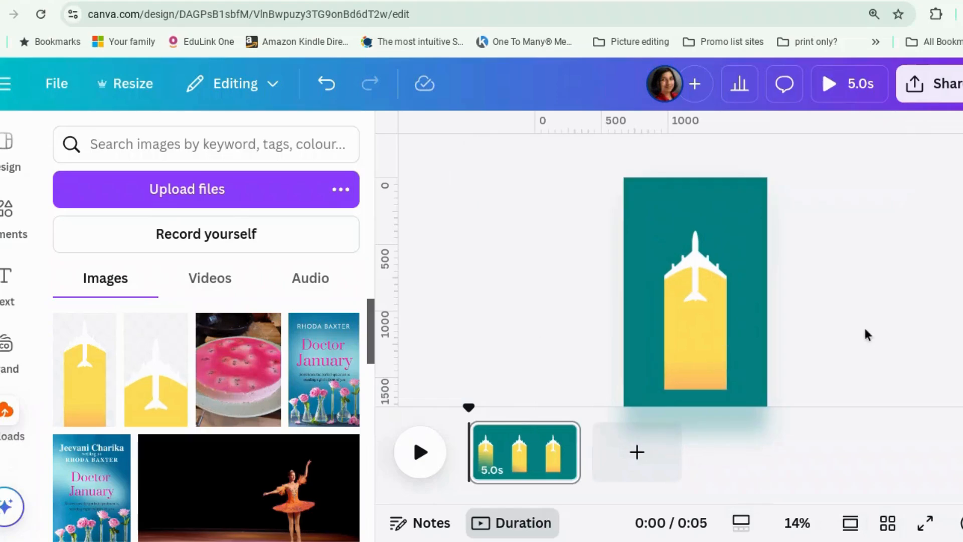
- Add a blank teal page, place it before the airplane page in the timeline and select it
left_click(636, 457)
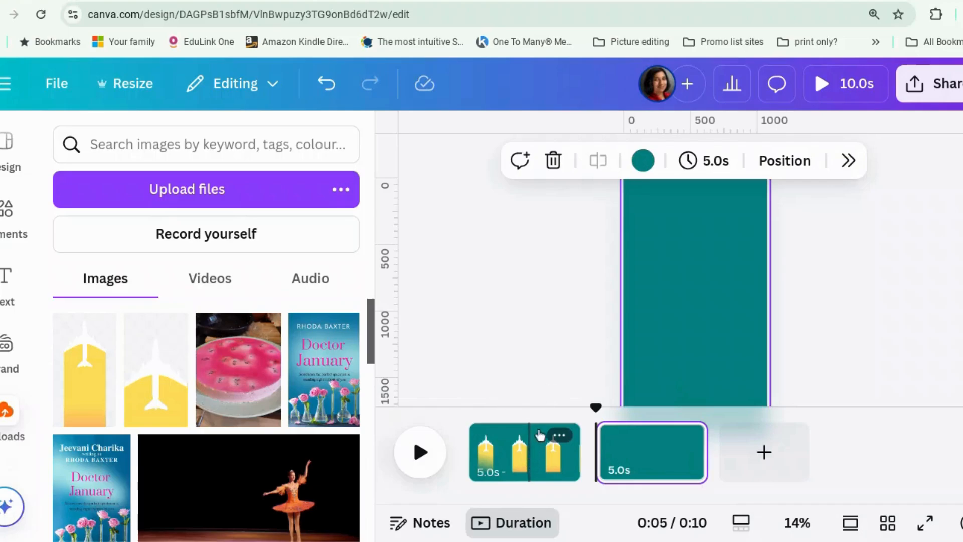
left_click_drag(537, 433, 603, 466)
left_click(516, 464)
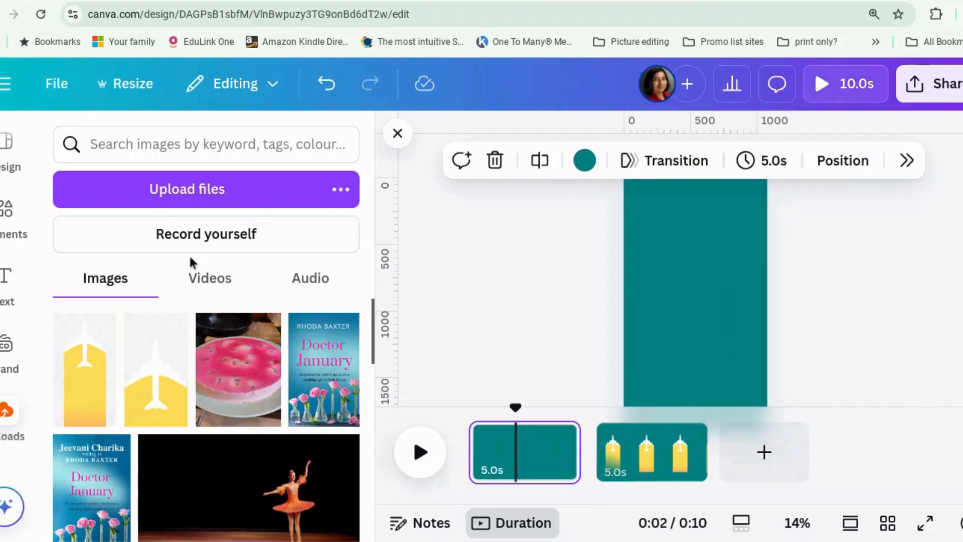
- Insert the recently used lighthouse coast video on the blank first page and enlarge it until it covers the page height
scroll(224, 299, "down", 5)
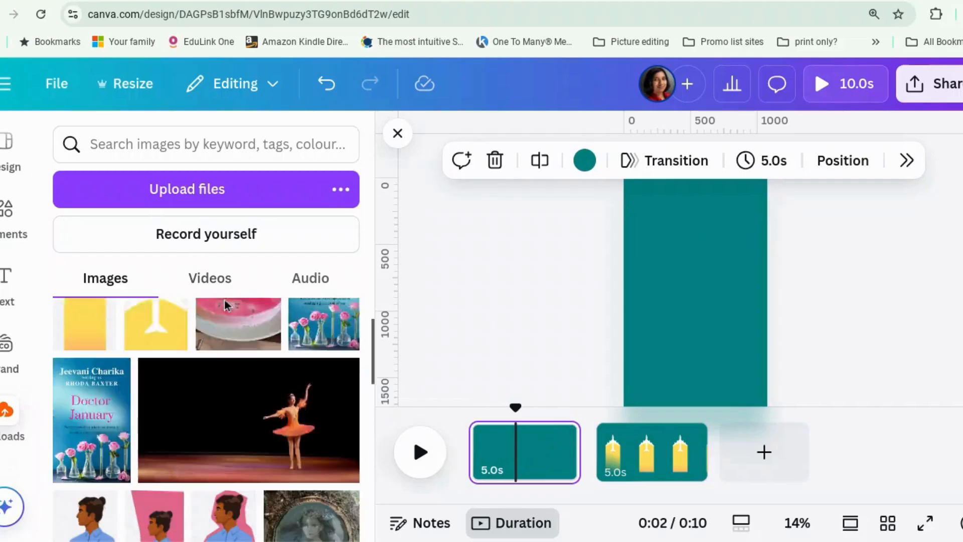
scroll(227, 306, "up", 1)
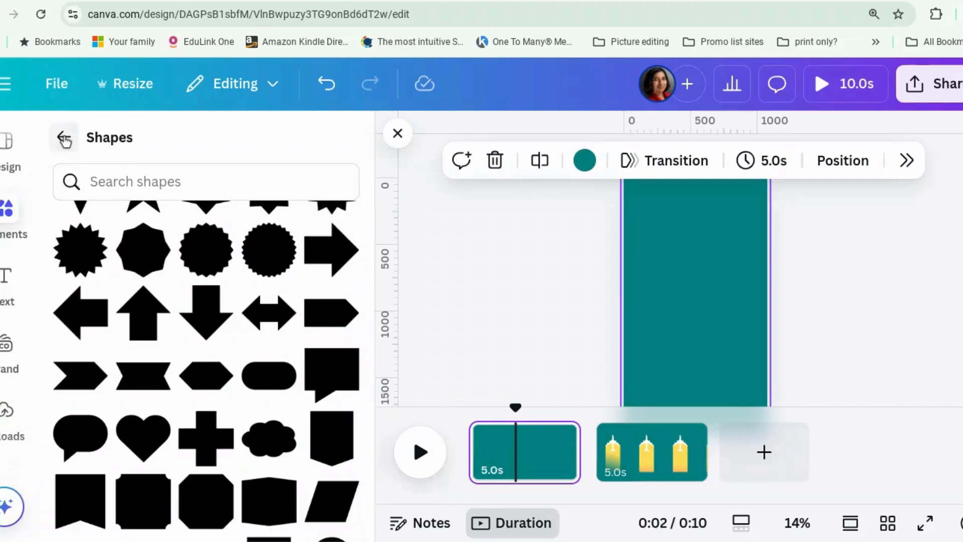
left_click(64, 138)
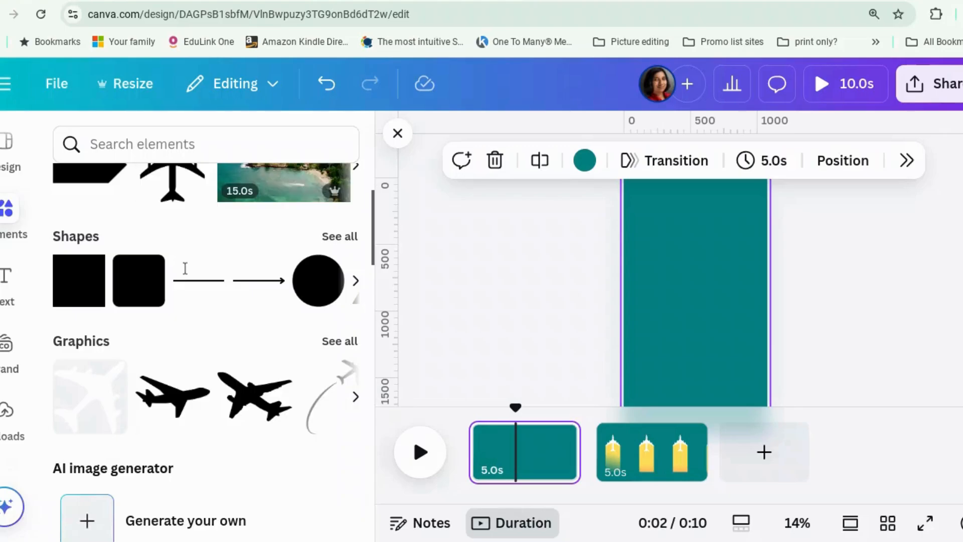
scroll(200, 298, "up", 3)
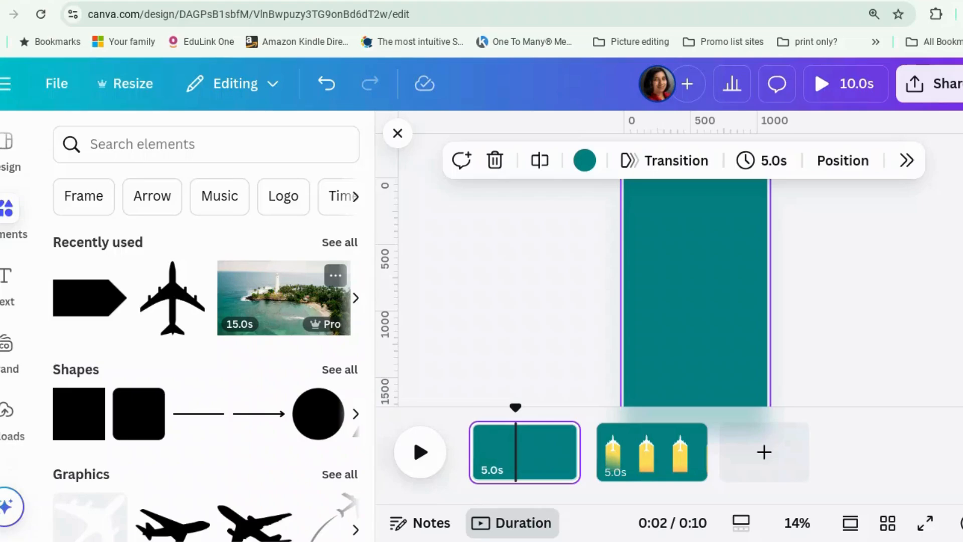
left_click(285, 299)
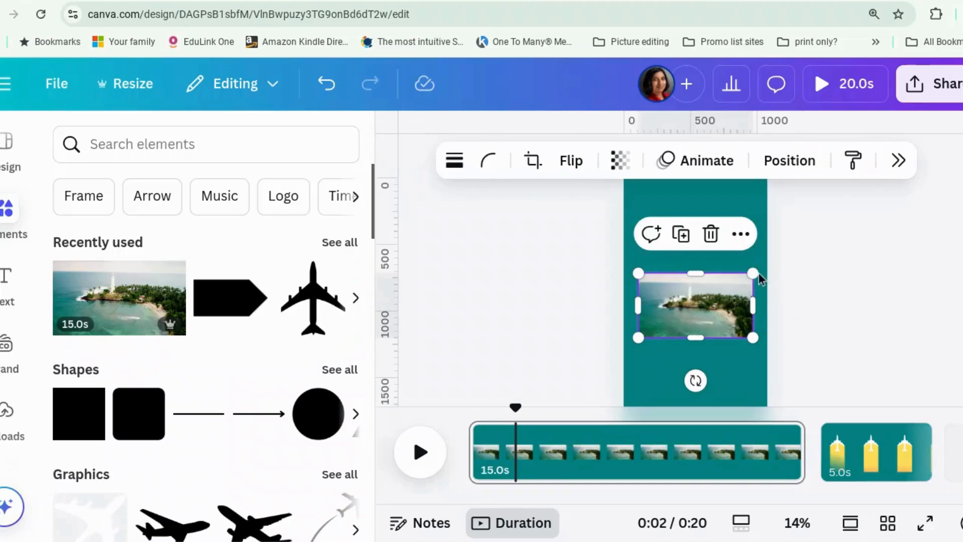
left_click_drag(754, 273, 961, 96)
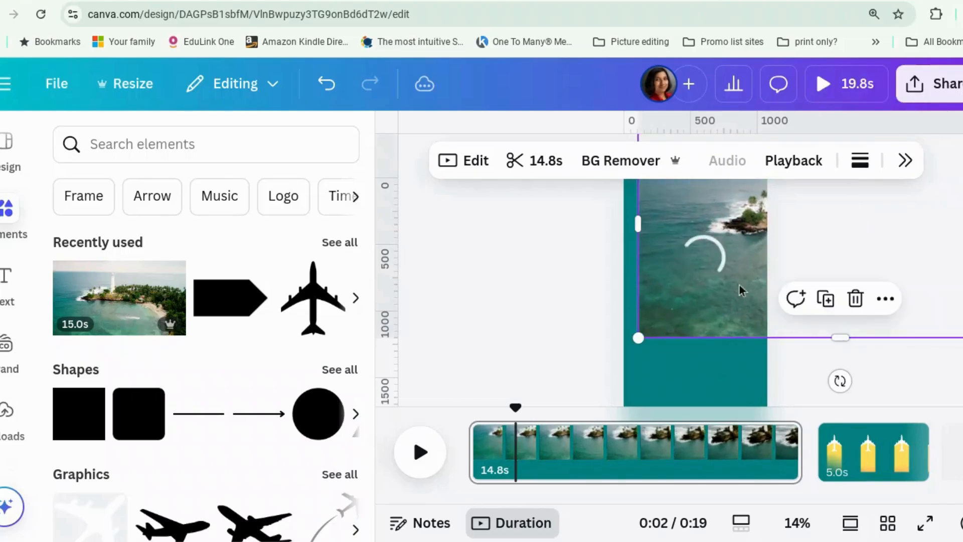
left_click_drag(640, 339, 531, 422)
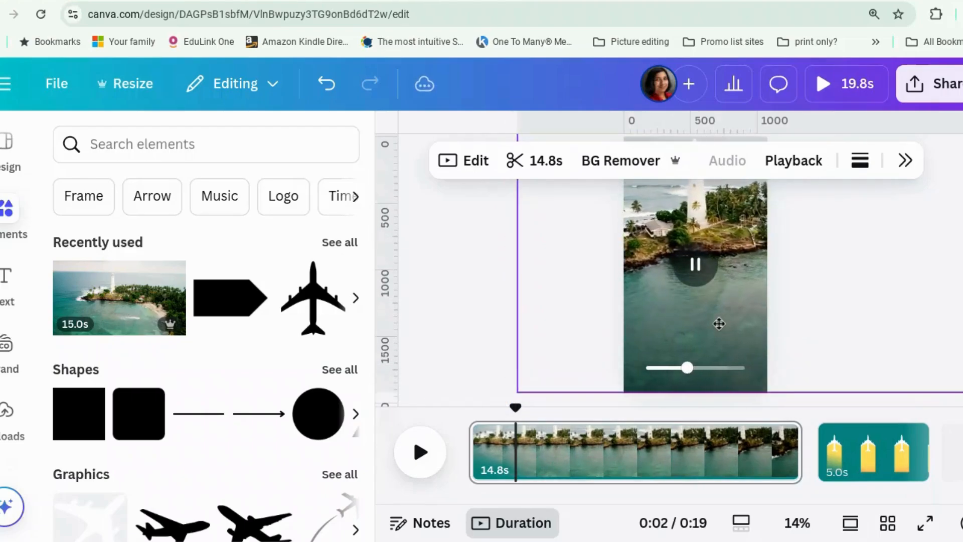
- Reposition the lighthouse video so it fills the page, with the lighthouse near the page's right edge
scroll(801, 312, "up", 2)
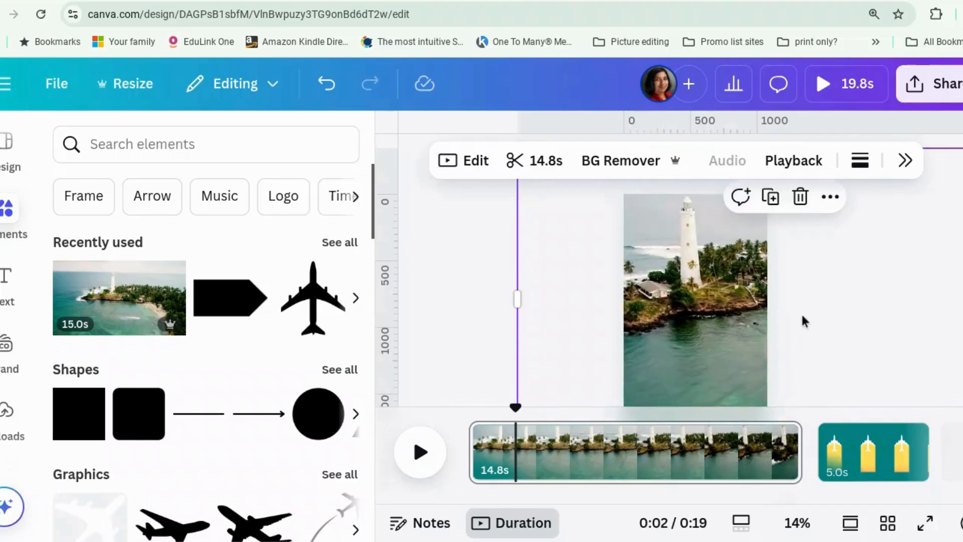
scroll(542, 321, "down", 2)
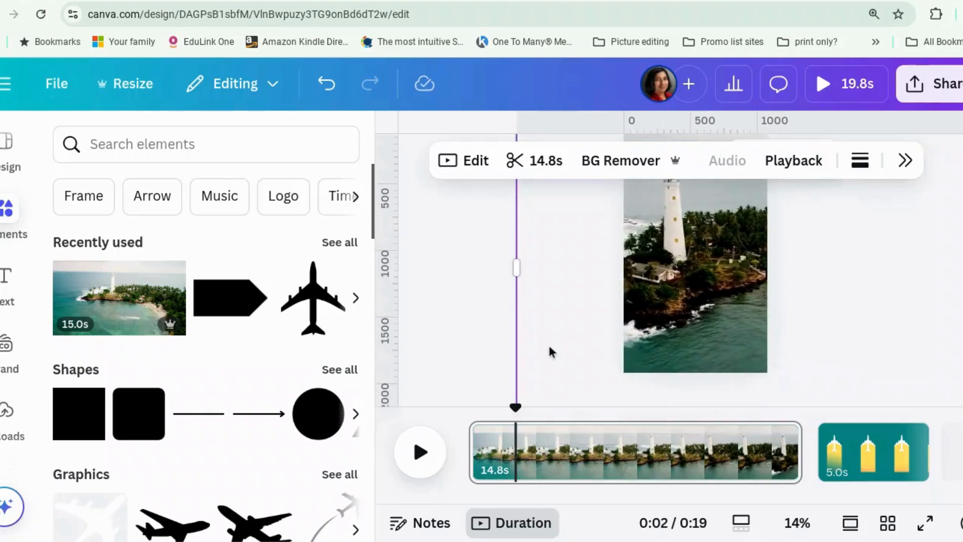
scroll(549, 343, "down", 1)
scroll(549, 333, "up", 1)
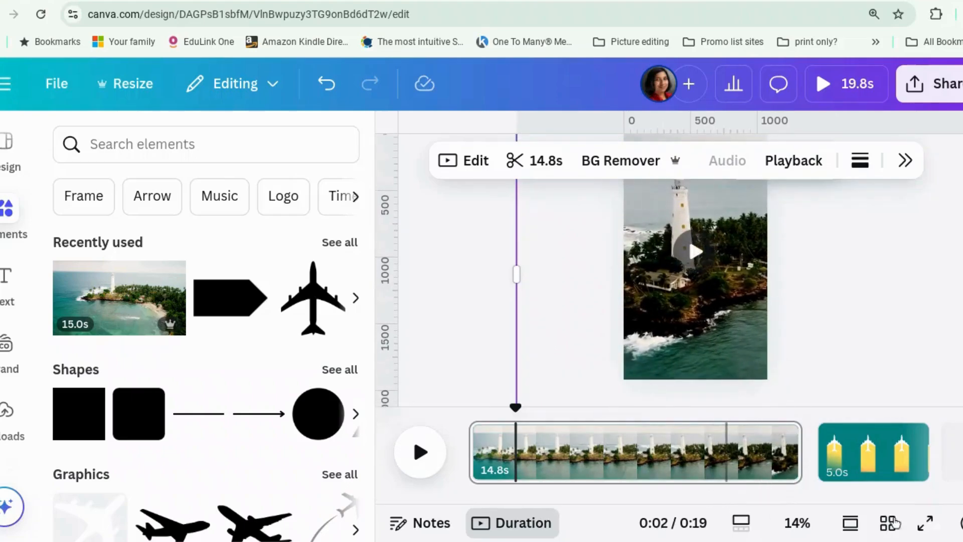
left_click(797, 522)
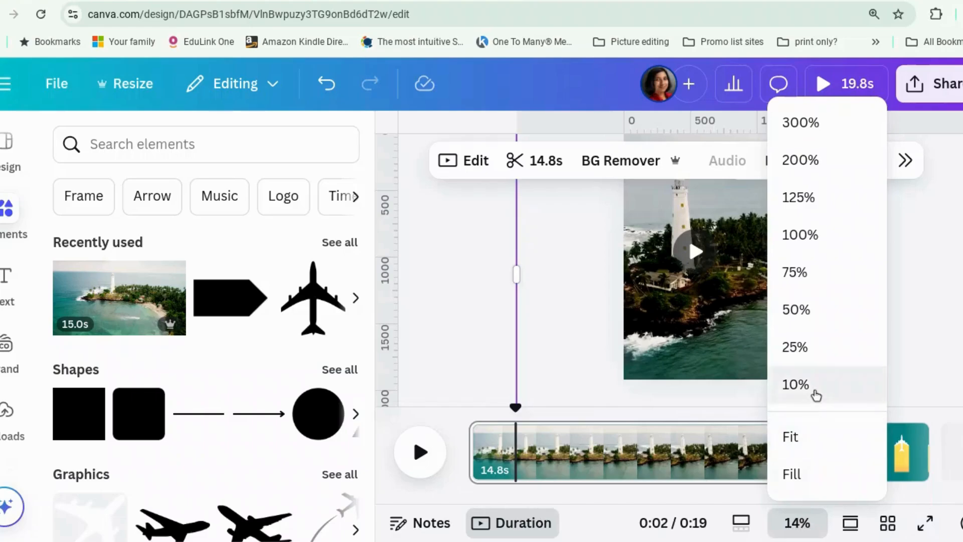
left_click(812, 390)
left_click_drag(569, 203, 598, 246)
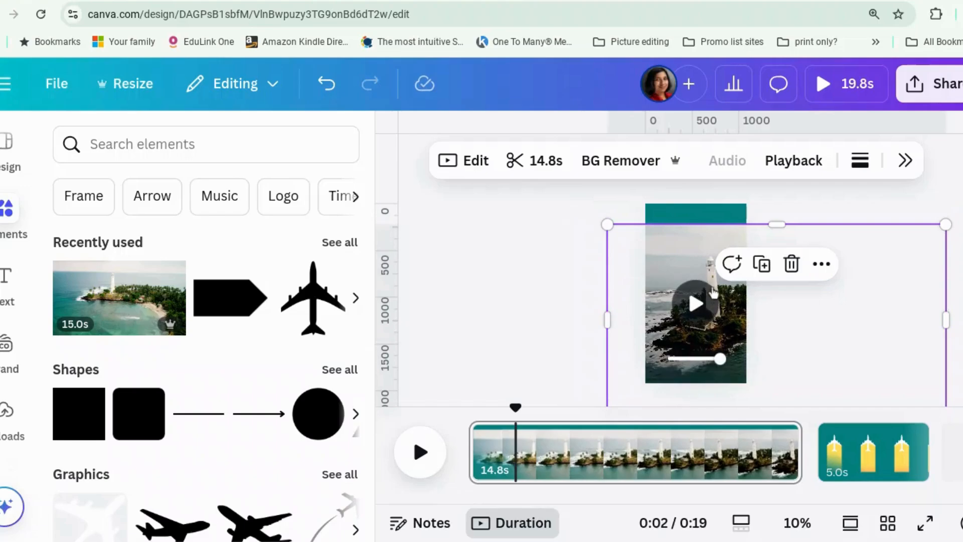
left_click_drag(778, 315, 799, 295)
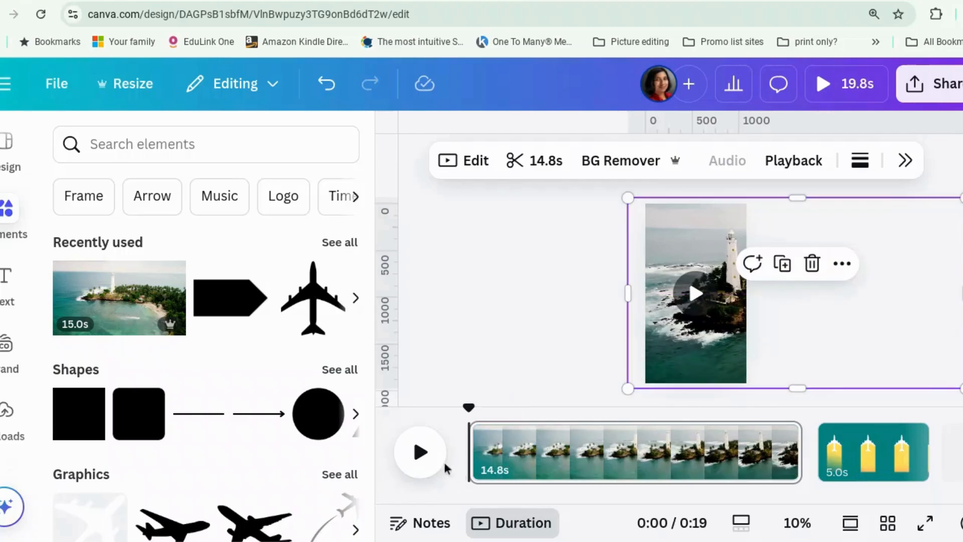
- Play the timeline and replay it from the start to examine how the lighthouse moves through the frame
left_click(426, 455)
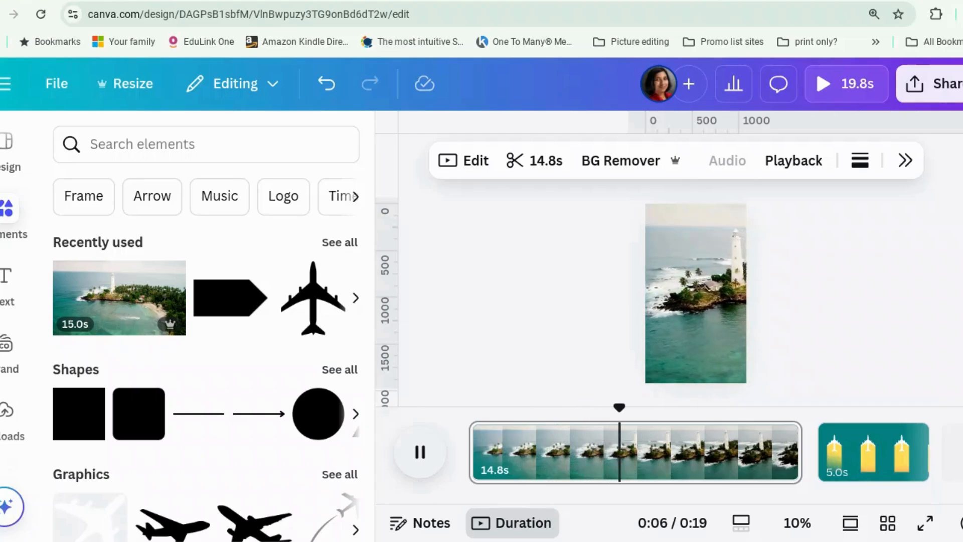
left_click(433, 451)
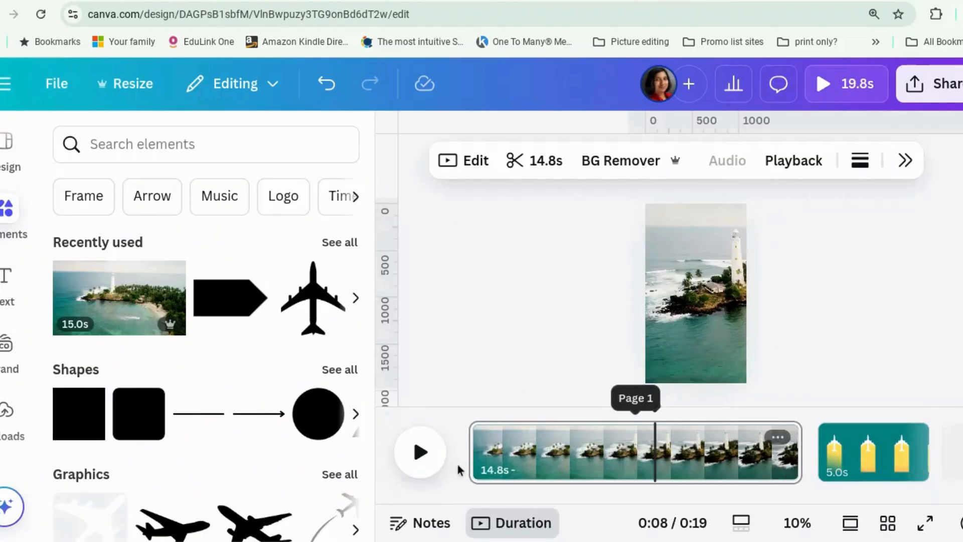
left_click(459, 468)
left_click(429, 460)
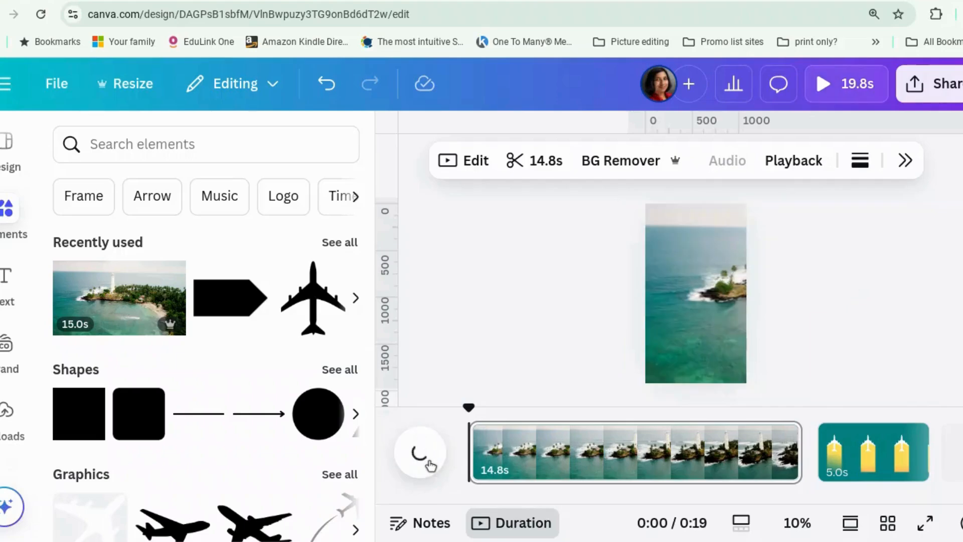
- Trim the lighthouse coast video to 9.0 seconds
left_click(542, 170)
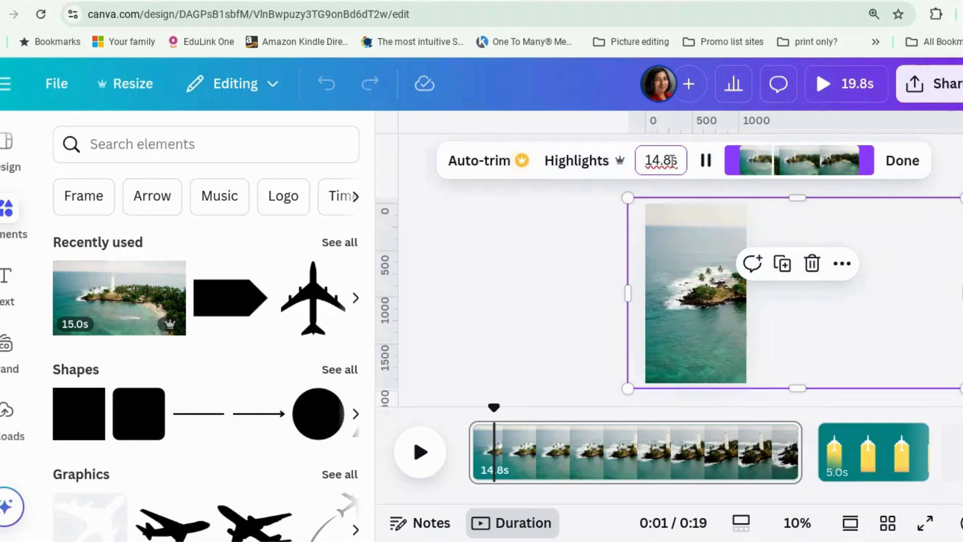
left_click_drag(665, 156, 634, 159)
type("9s")
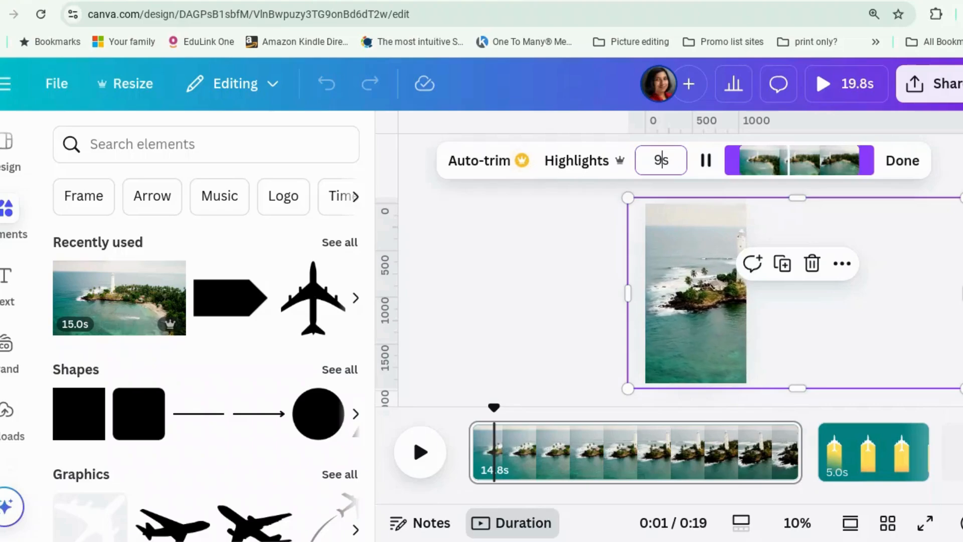
key("Return")
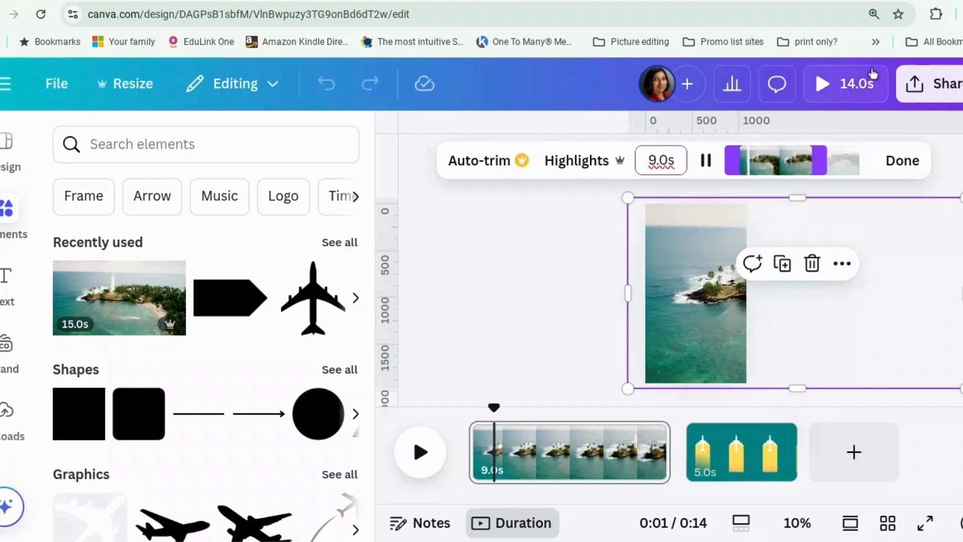
left_click(902, 160)
left_click(507, 331)
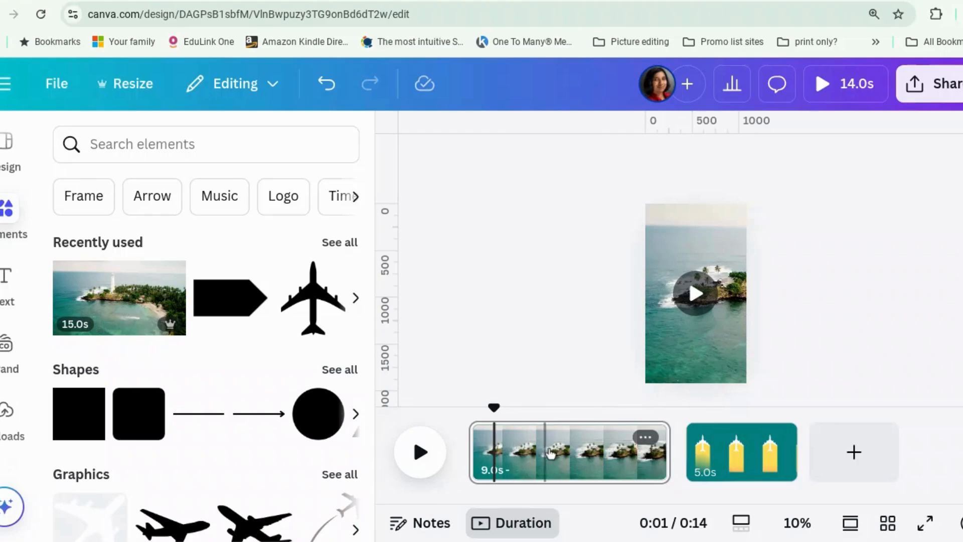
- Split the lighthouse page about 6.2 seconds in
left_click(602, 466)
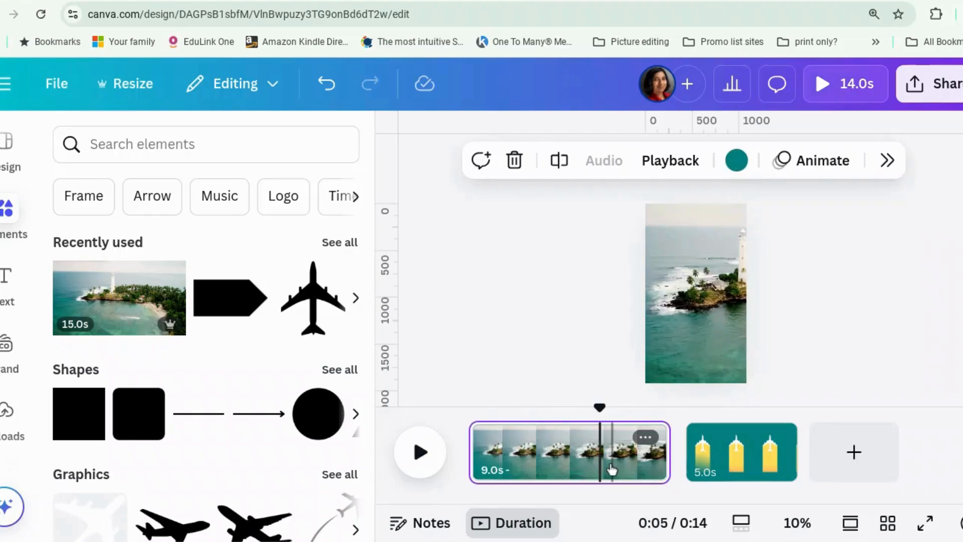
right_click(611, 468)
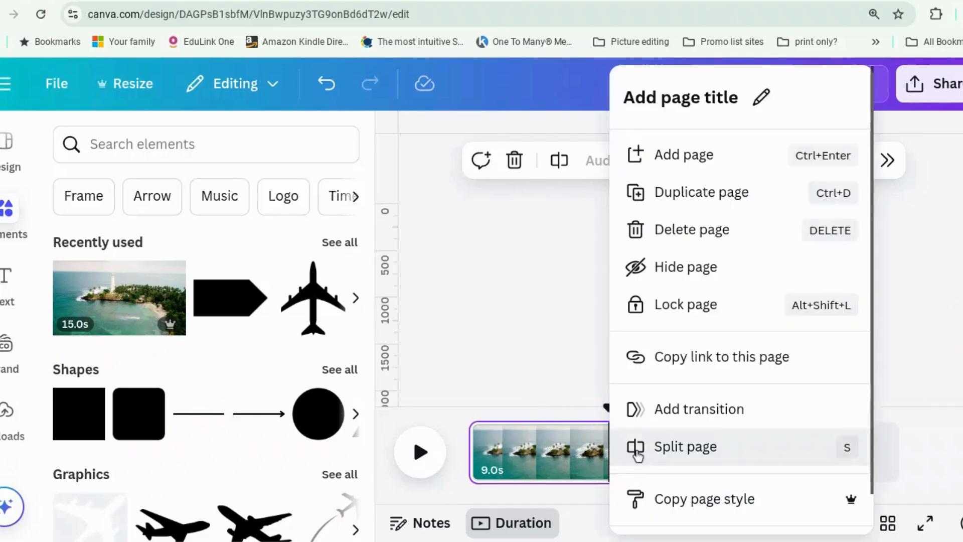
left_click(685, 446)
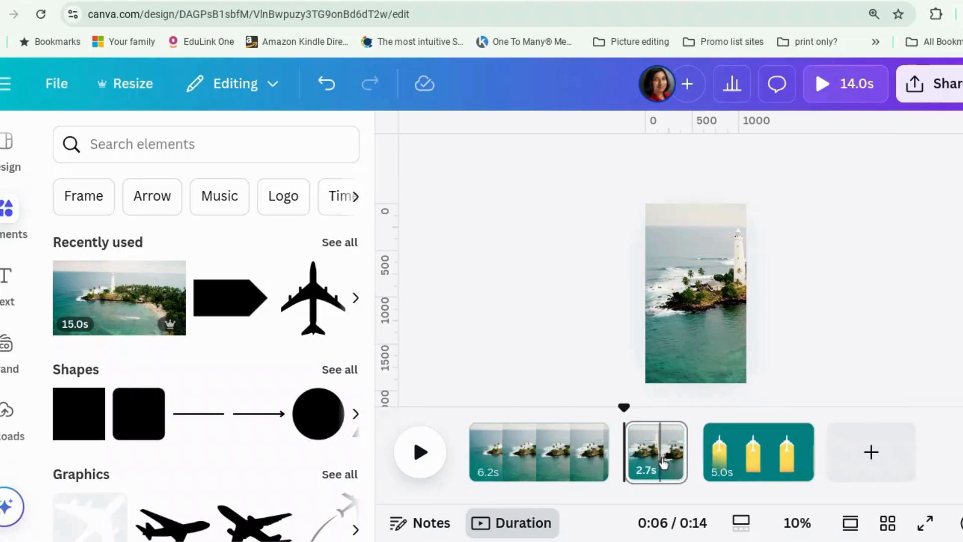
mouse_move(701, 469)
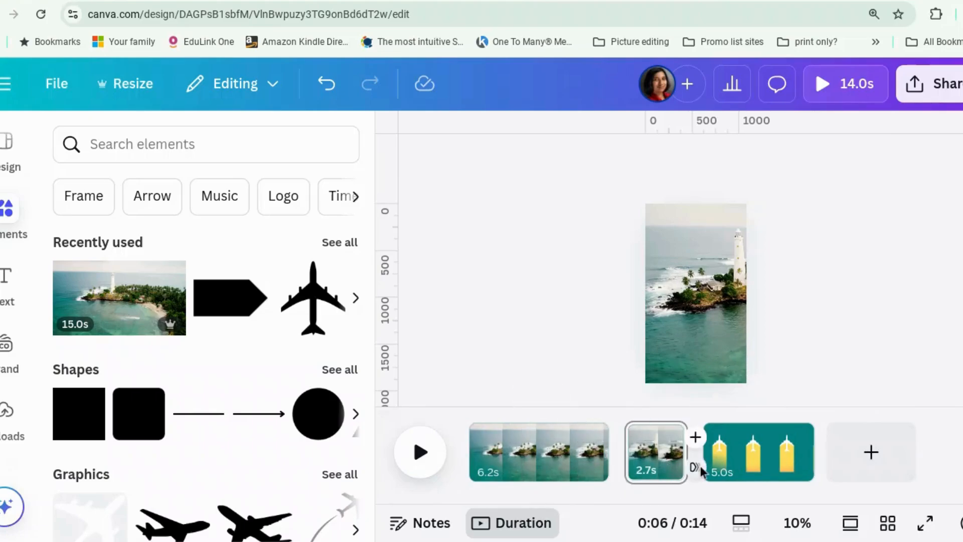
- Copy the headline from the finished design and add "Soma stole and identity and built herself a new life" as a subheading on the first page
left_click(502, 451)
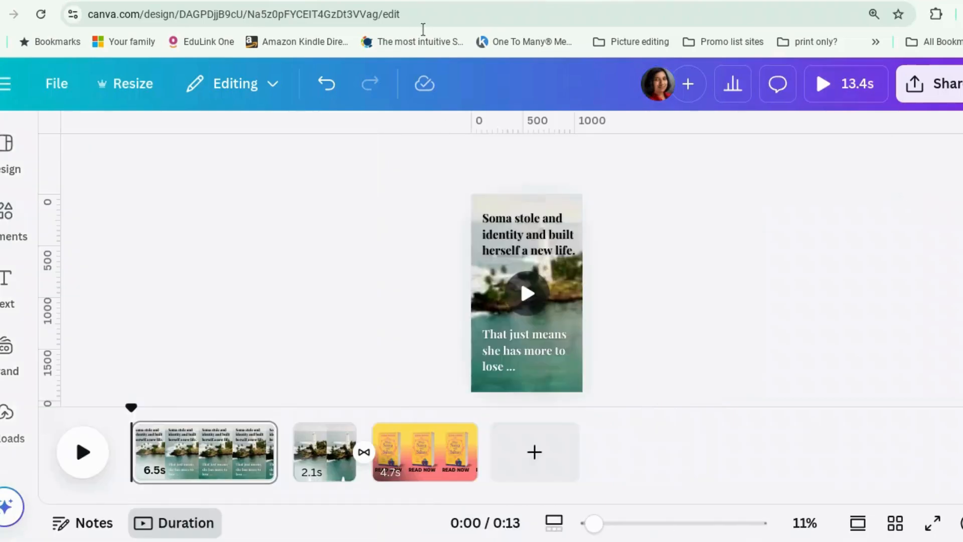
left_click(514, 224)
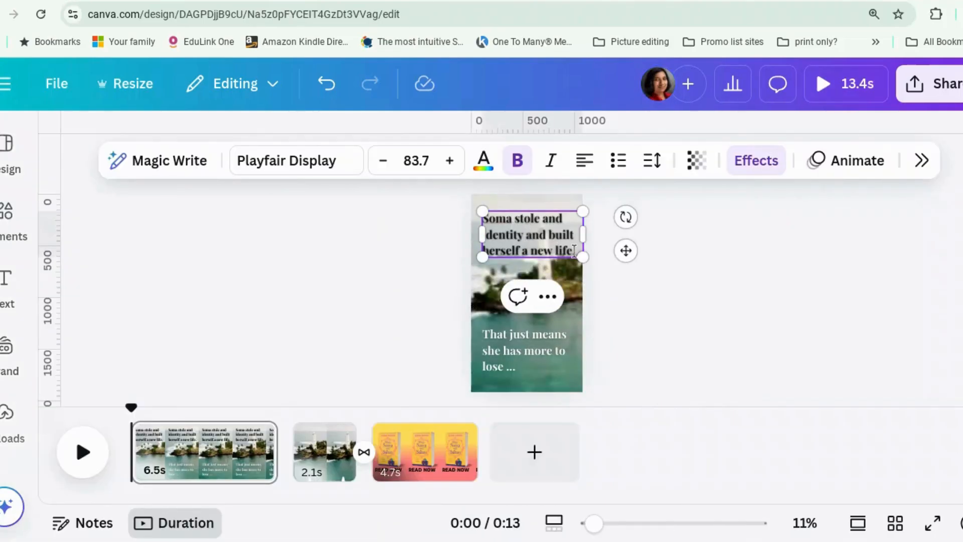
left_click_drag(575, 250, 475, 224)
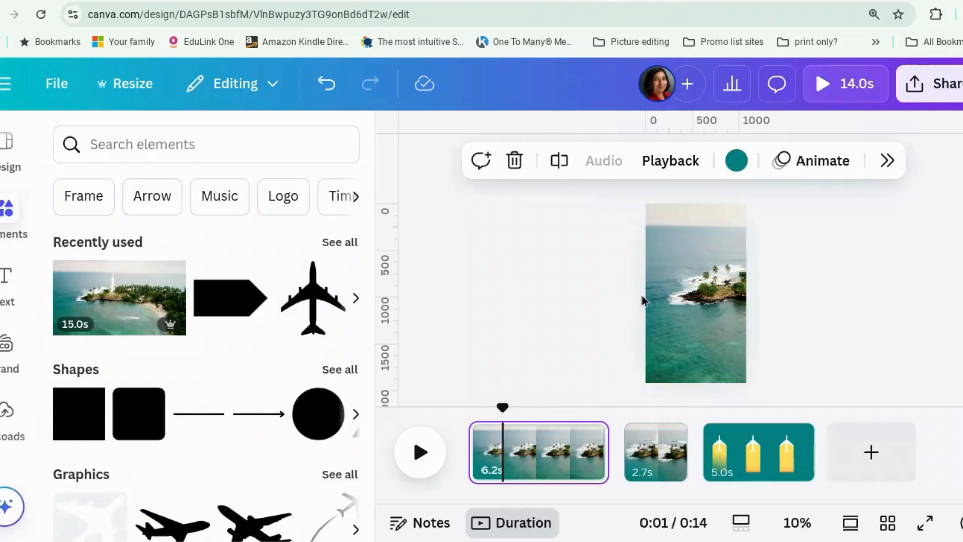
left_click(6, 280)
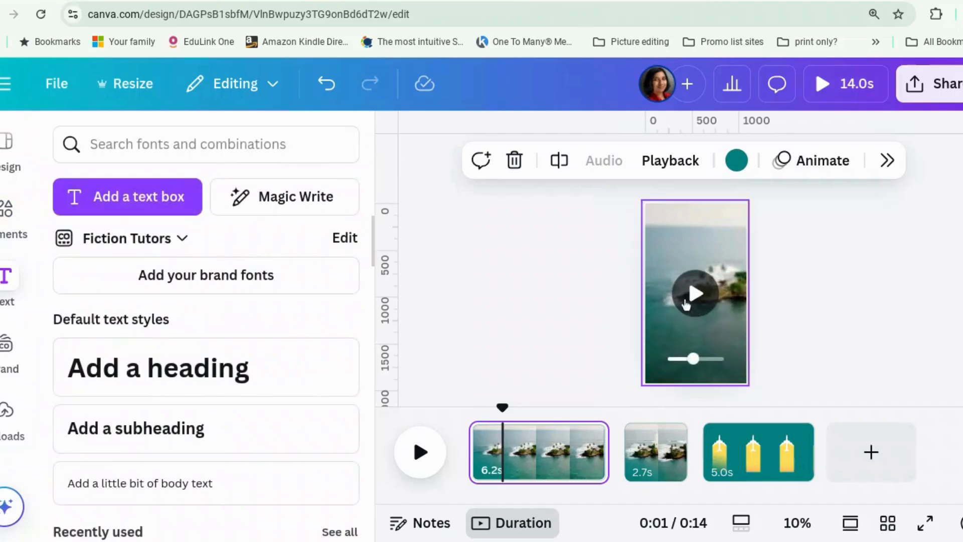
left_click(291, 437)
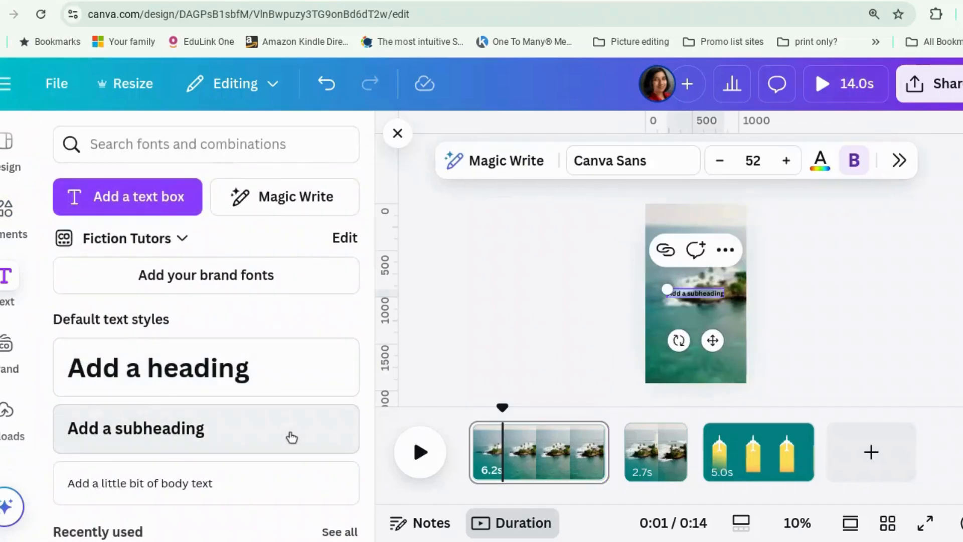
type("Soma stole an identity and built herself a new life")
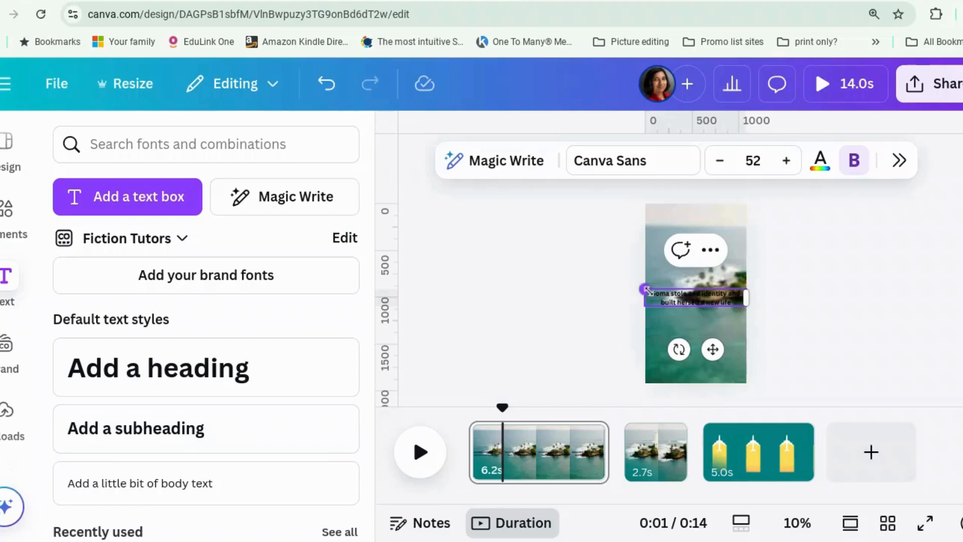
- Enlarge the headline text to size 89.5 and set its font to Playfair Display
left_click_drag(646, 290, 710, 299)
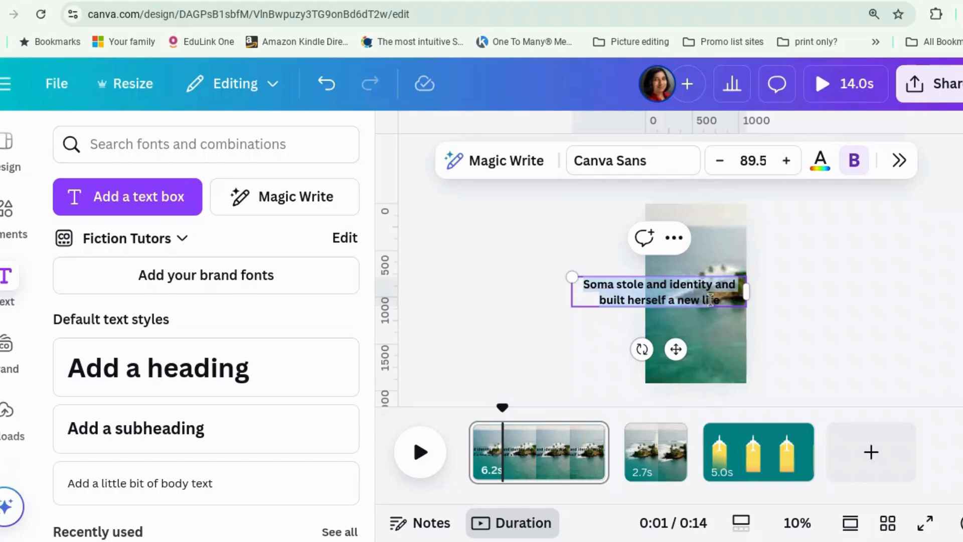
left_click(666, 171)
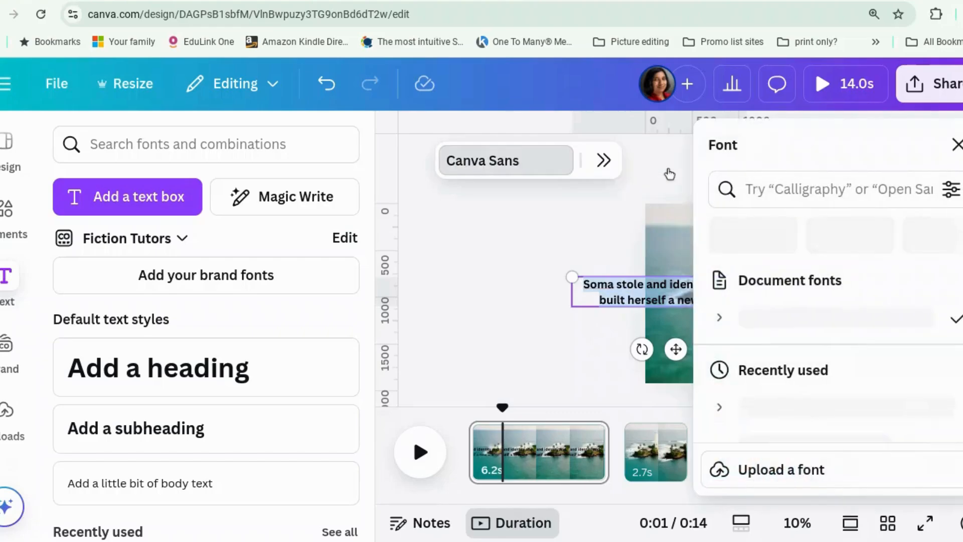
scroll(848, 311, "down", 5)
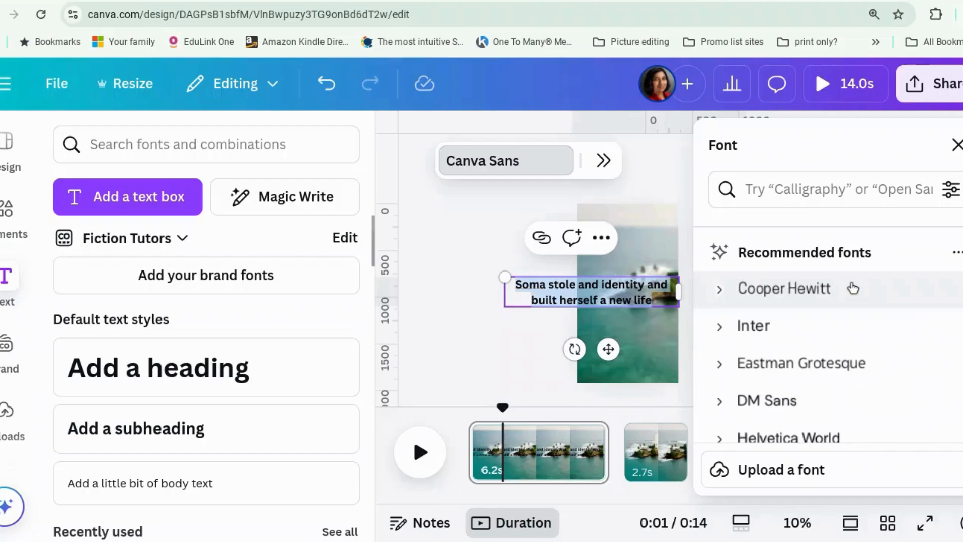
scroll(846, 301, "down", 9)
scroll(841, 307, "up", 3)
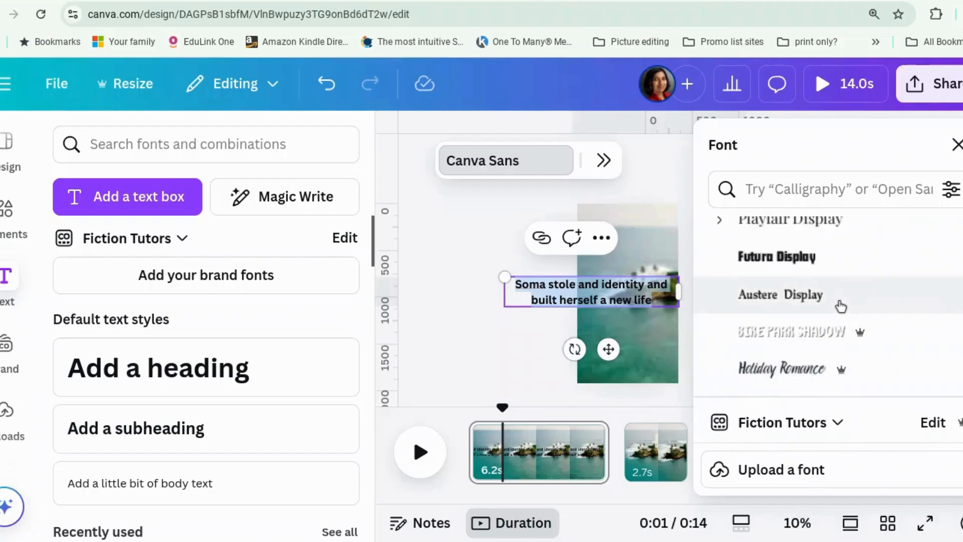
scroll(841, 303, "up", 2)
left_click(838, 335)
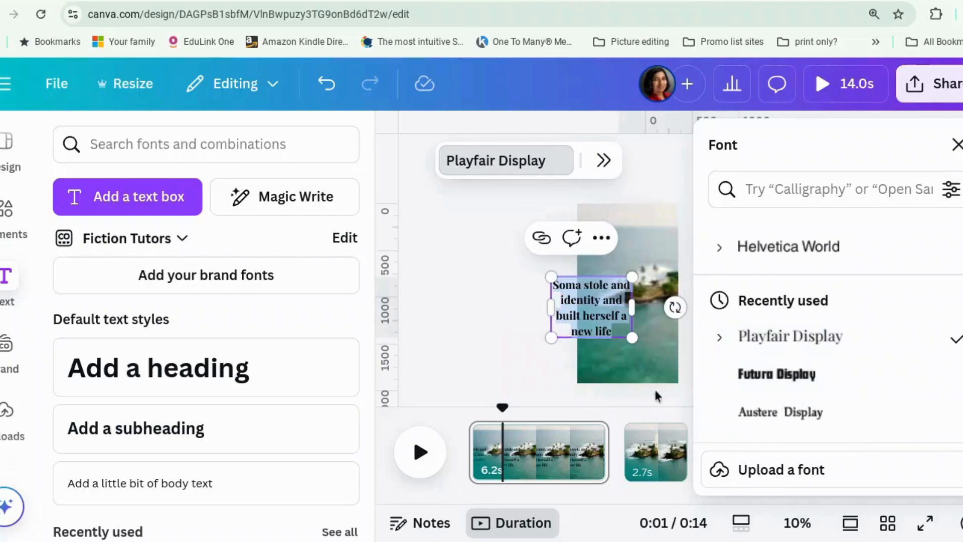
left_click(473, 319)
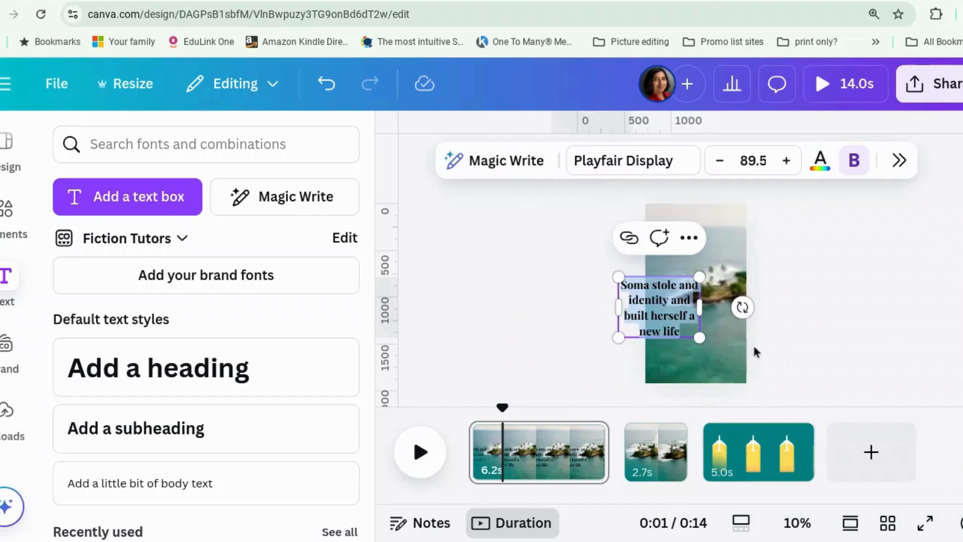
- Move the headline to the upper part of the page, centred horizontally above the island
left_click(833, 378)
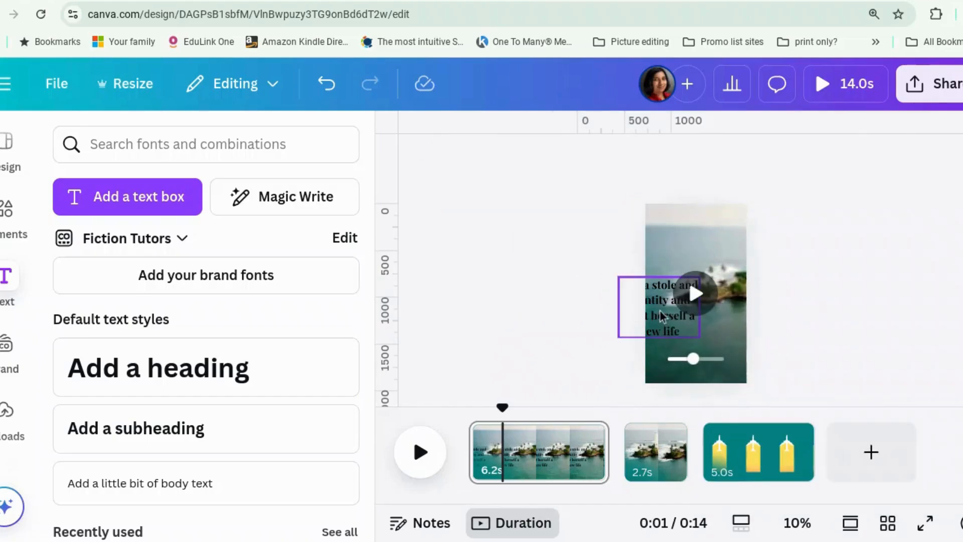
left_click_drag(659, 311, 695, 248)
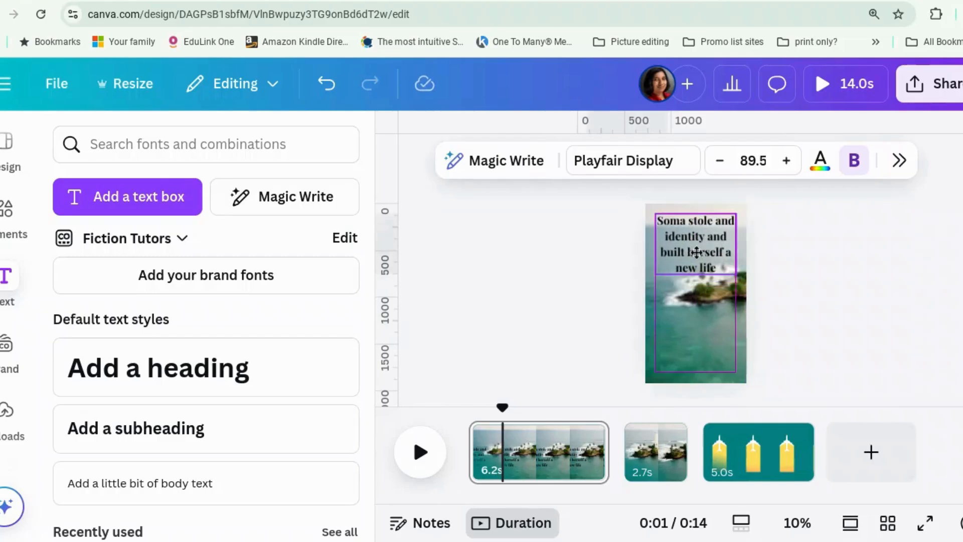
left_click(820, 317)
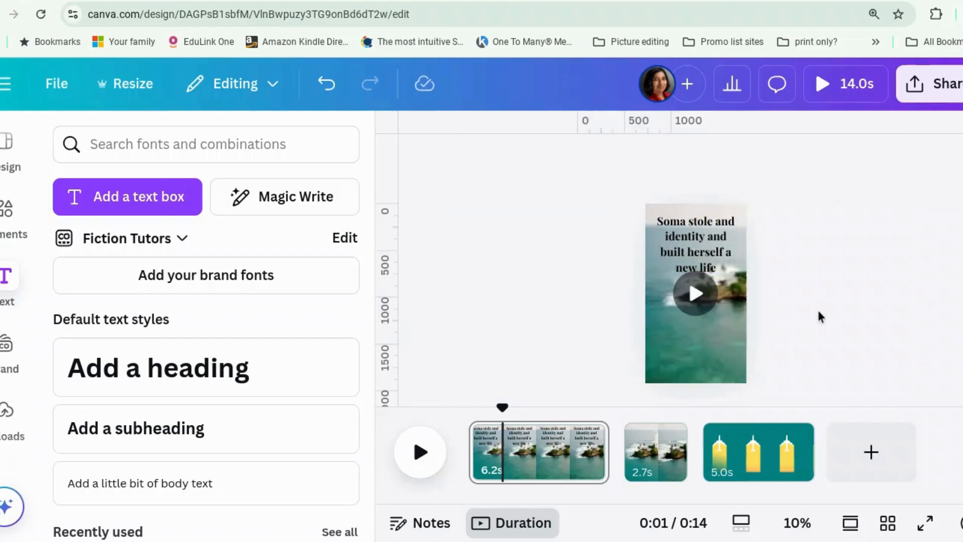
- Duplicate the headline onto the lower part of the page and replace the copy's text with "That means she has more to lose"
left_click(702, 254)
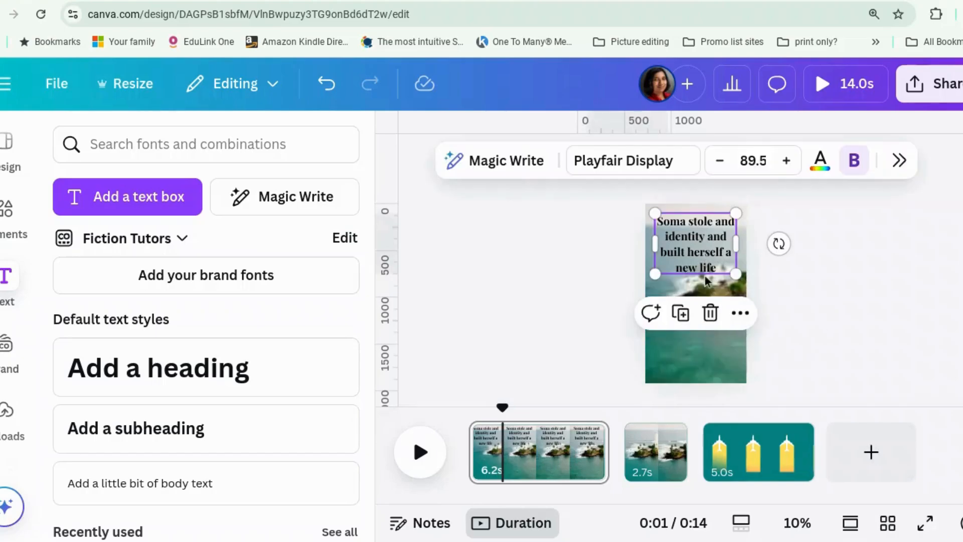
left_click(680, 313)
left_click_drag(726, 263, 722, 357)
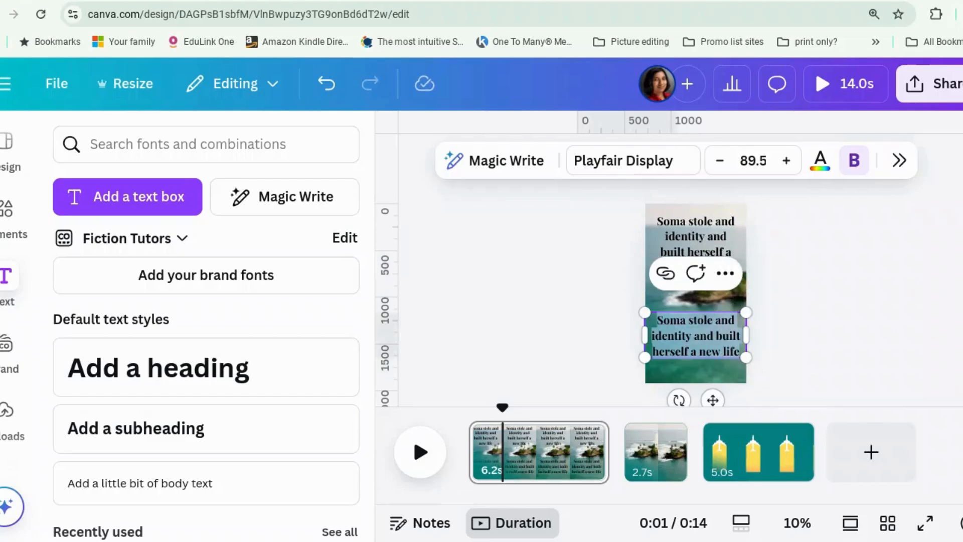
type("That mea")
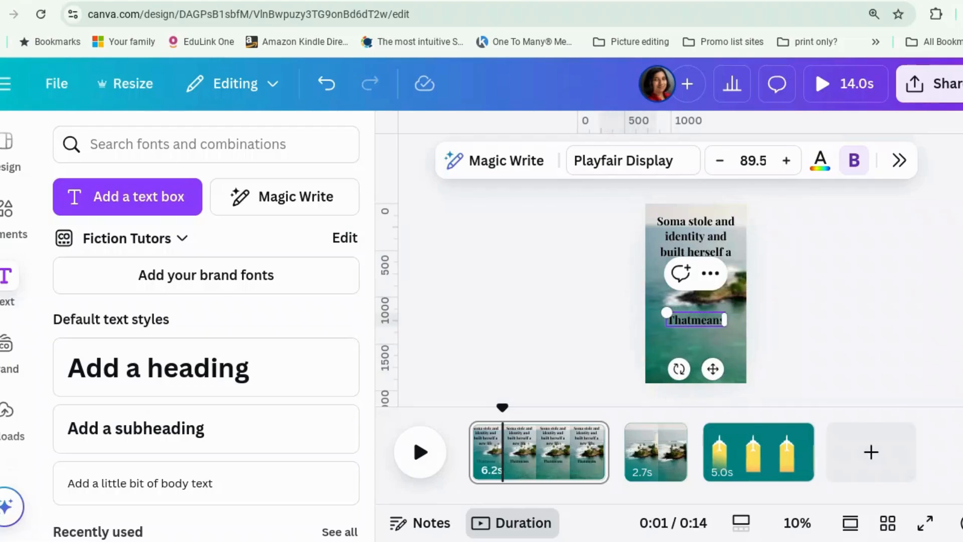
type("ns she")
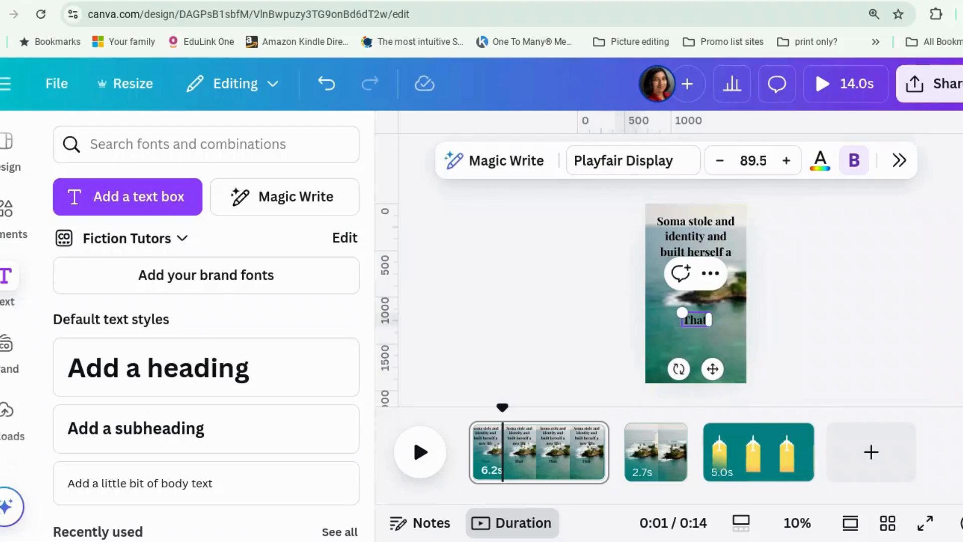
type(" has nm")
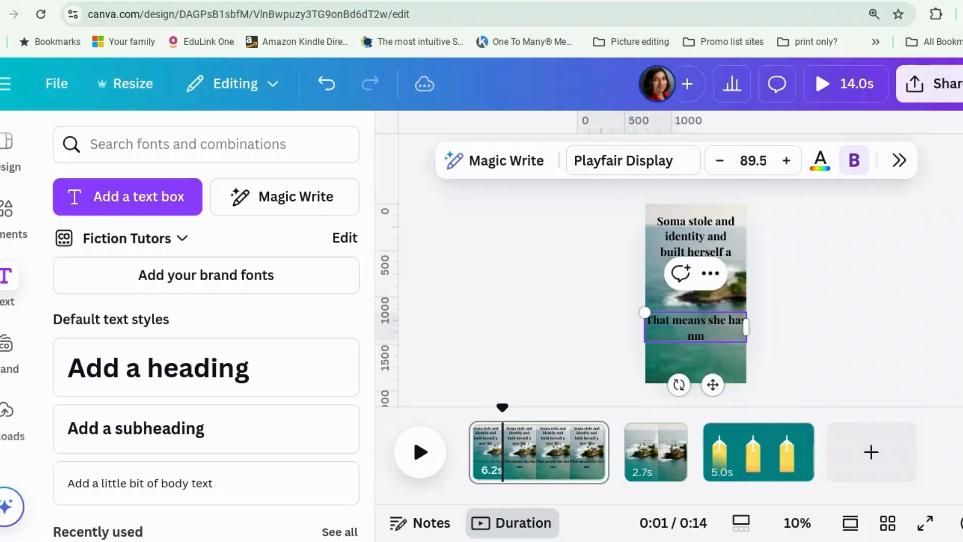
key("BackSpace")
type("more to love")
key("BackSpace")
key("BackSpace")
type("se")
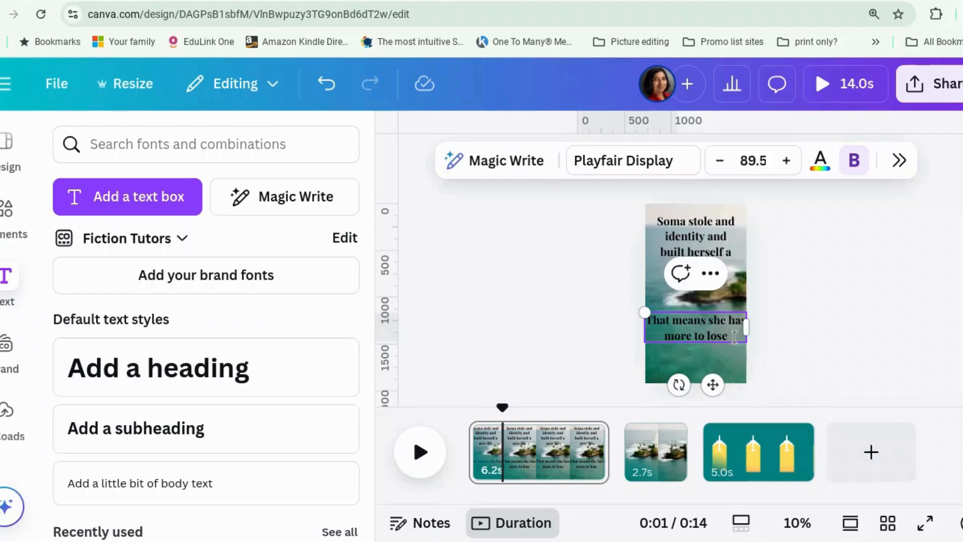
- Narrow the lower text box and extend its wording to "That just means she has more to lose now ...."
left_click_drag(746, 327, 724, 327)
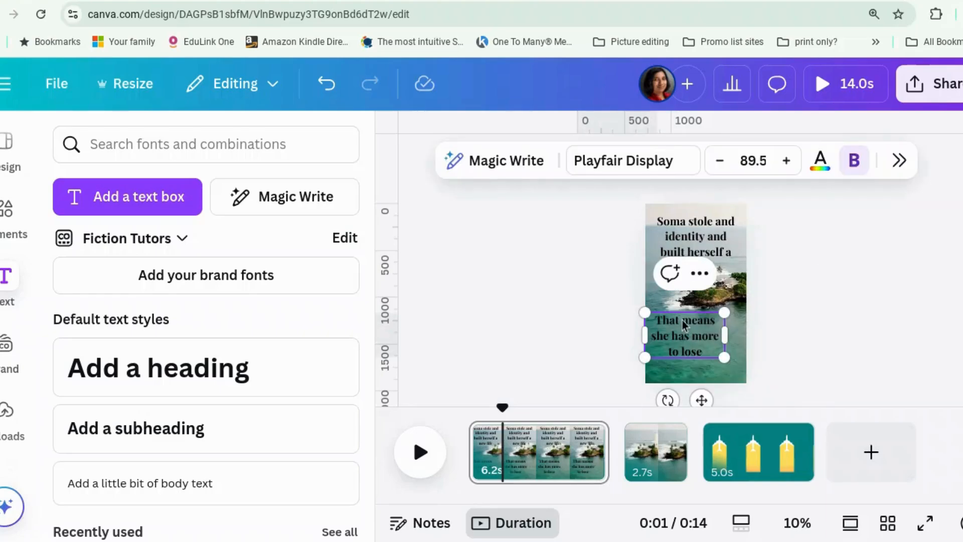
left_click(682, 320)
type("just")
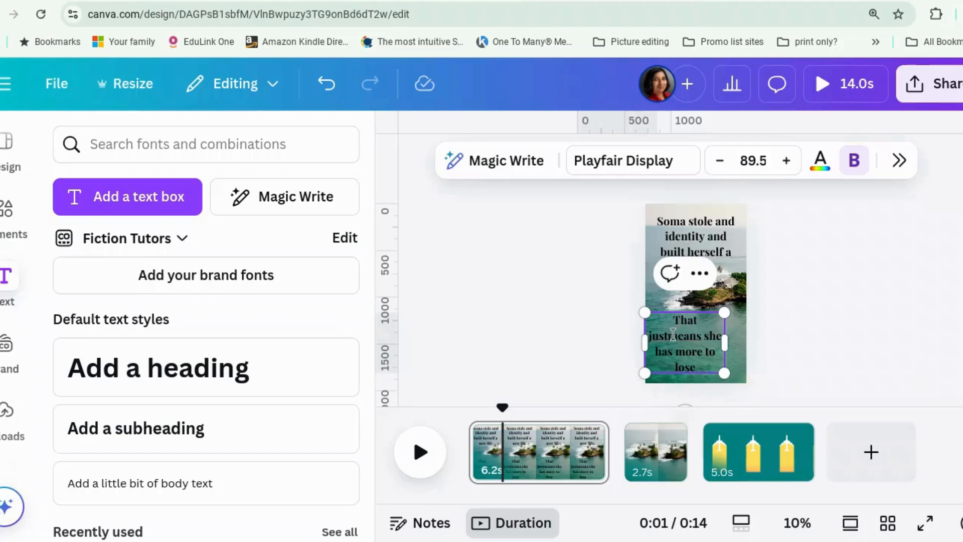
left_click(718, 350)
type("now ...")
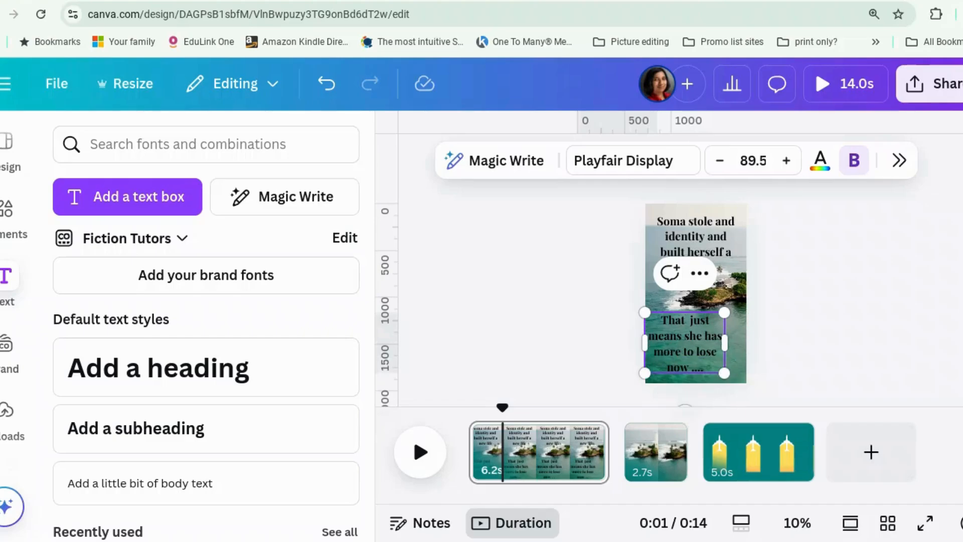
- Centre the lower text box horizontally on the page, aligned beneath the headline
left_click(805, 356)
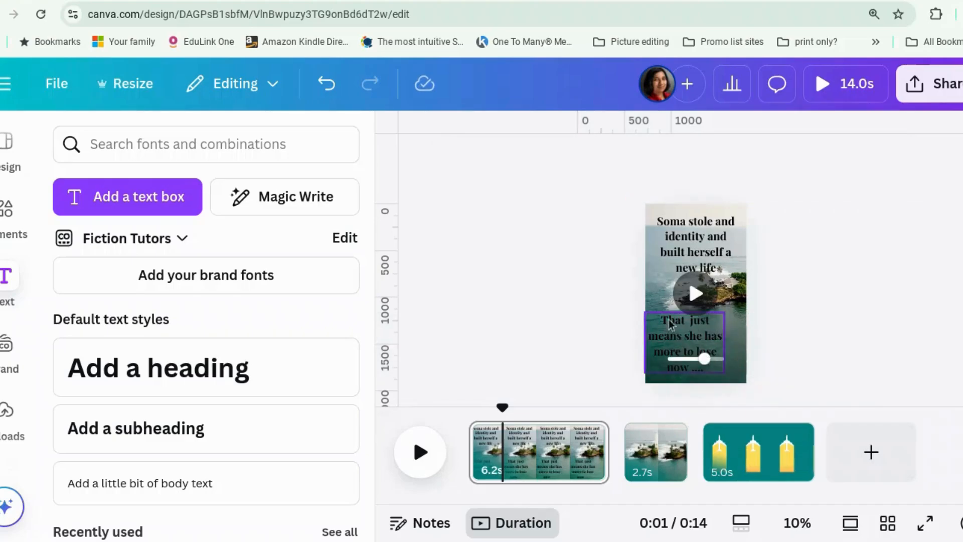
left_click(683, 334)
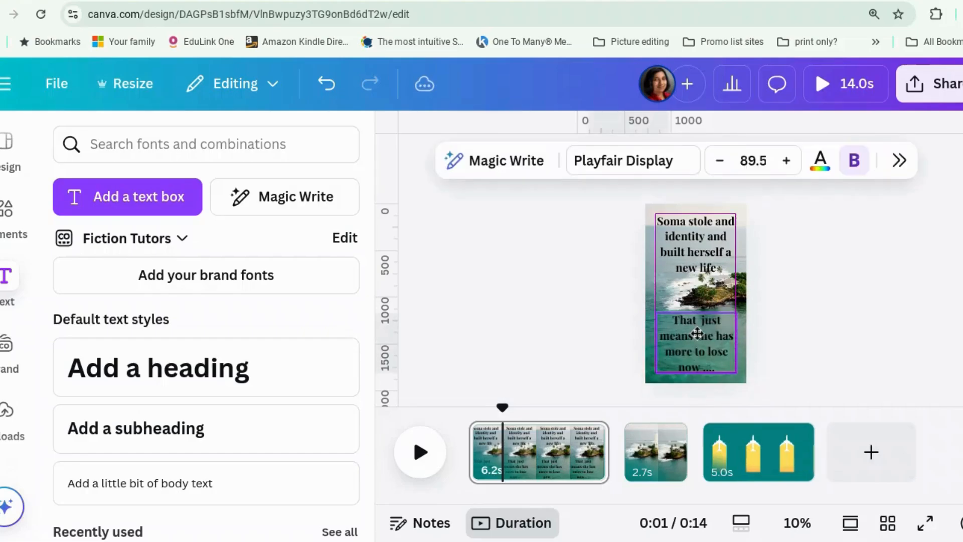
left_click(697, 333)
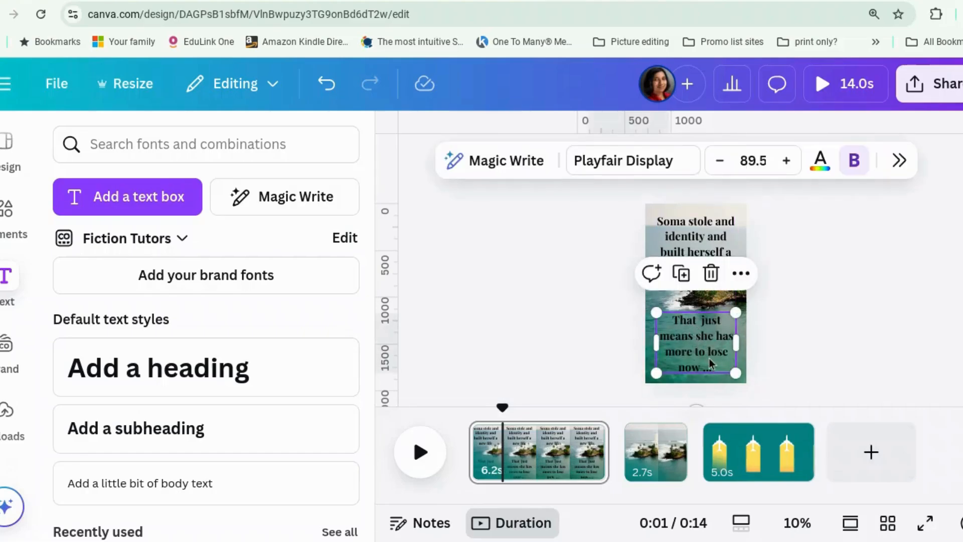
- Change the colour of all the text in the lower text box to white
left_click_drag(720, 367, 662, 317)
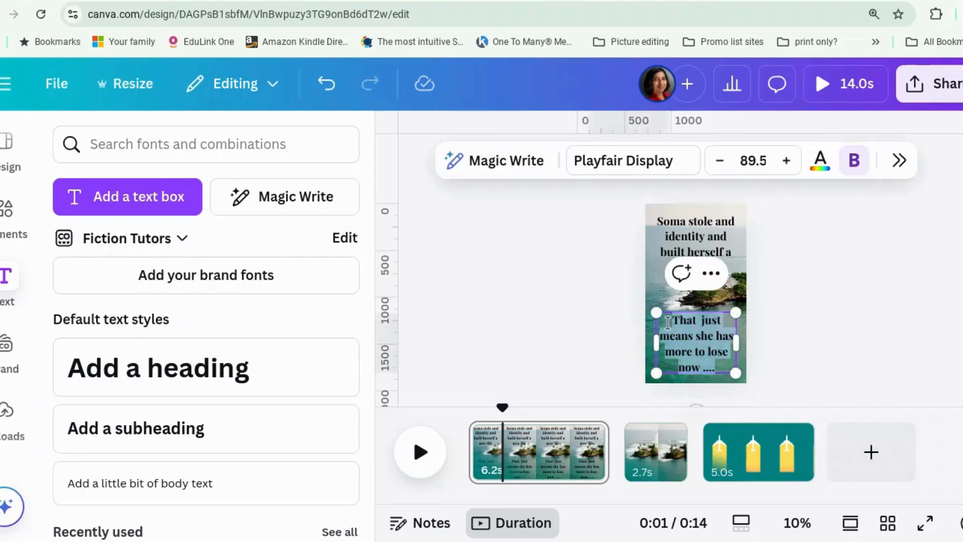
left_click(826, 164)
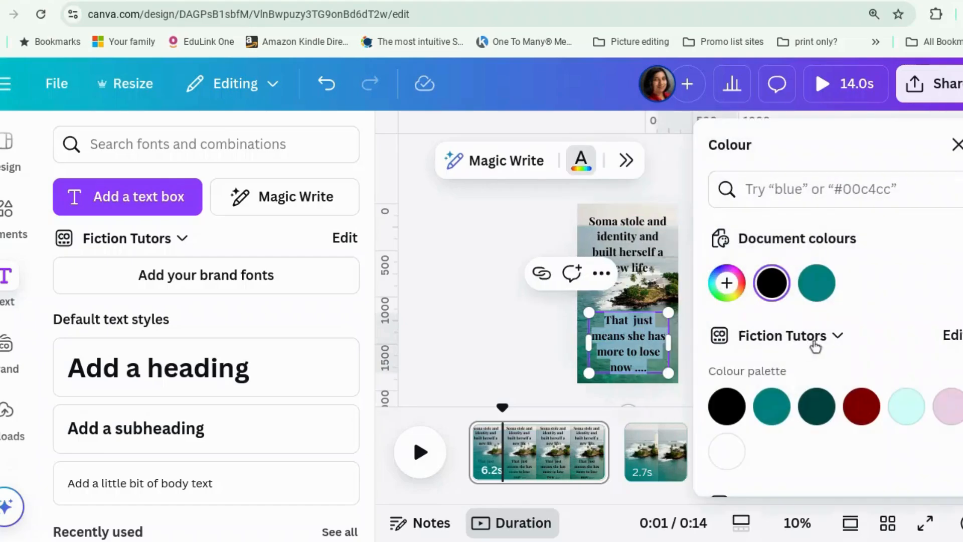
left_click(719, 459)
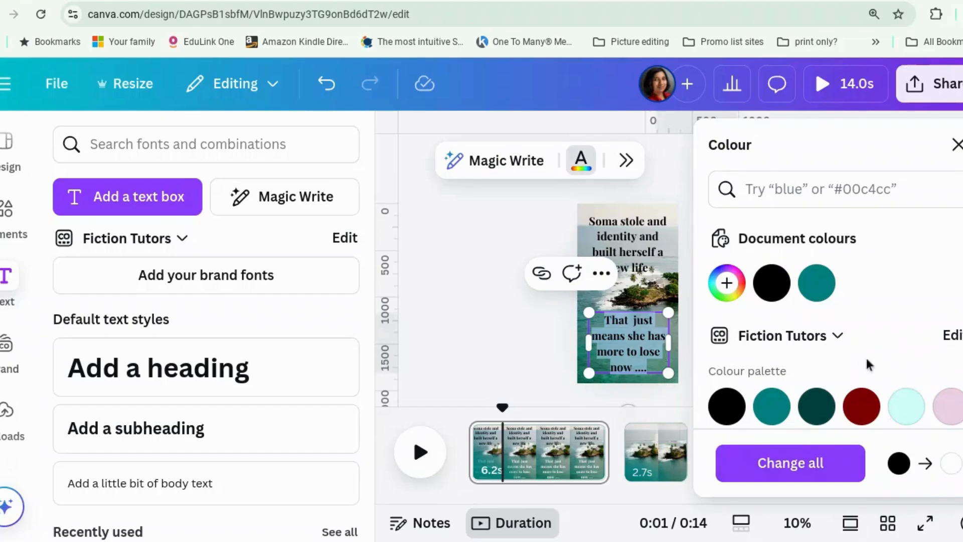
left_click(498, 340)
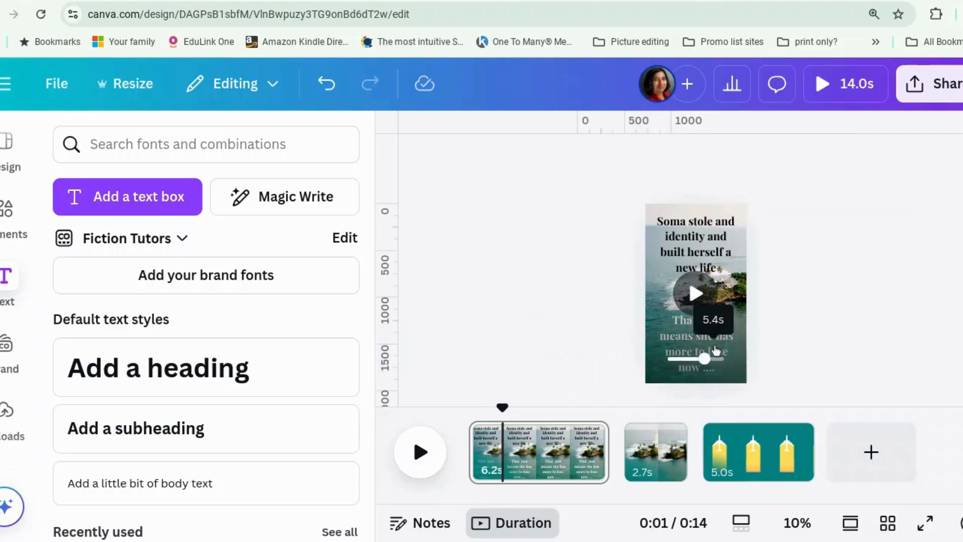
- Apply the Lift effect to both the headline and the lower text box
left_click(685, 236)
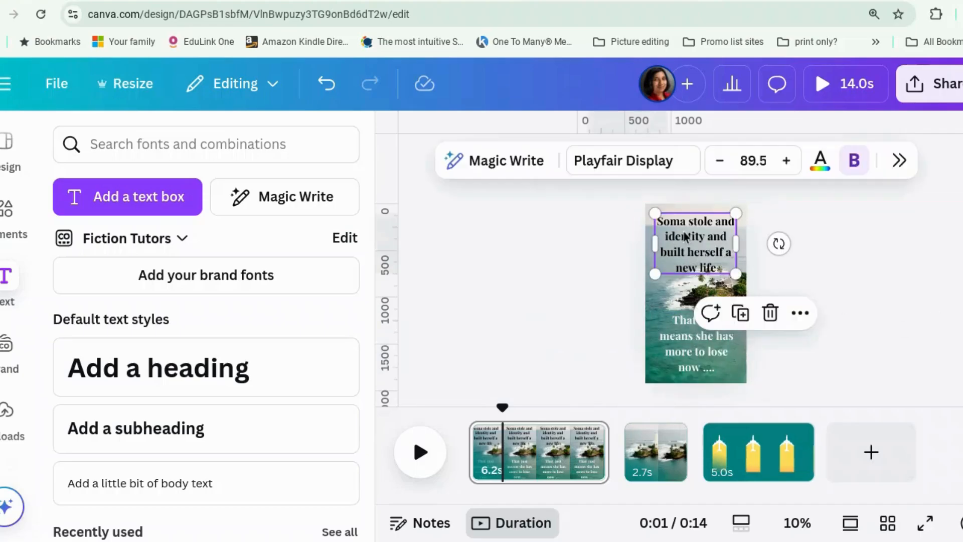
left_click(891, 169)
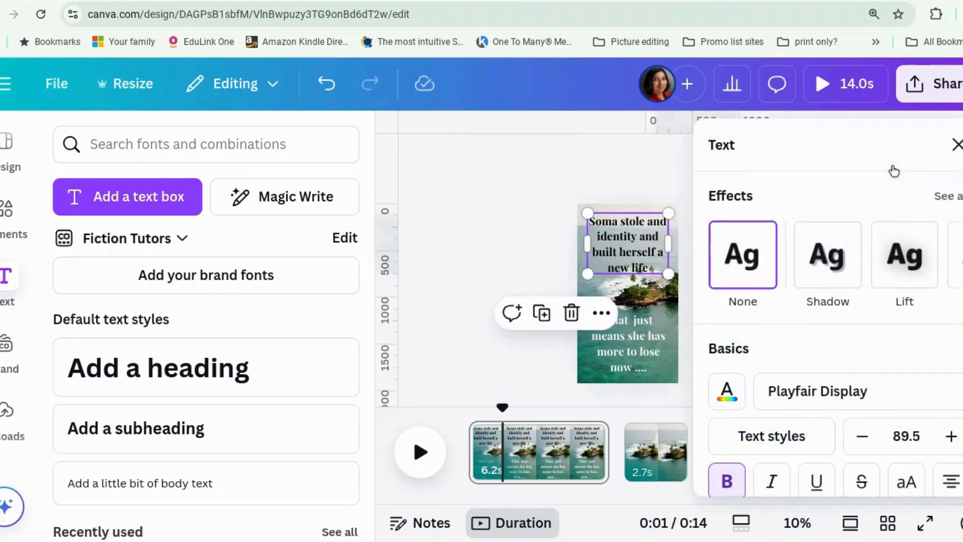
left_click(907, 265)
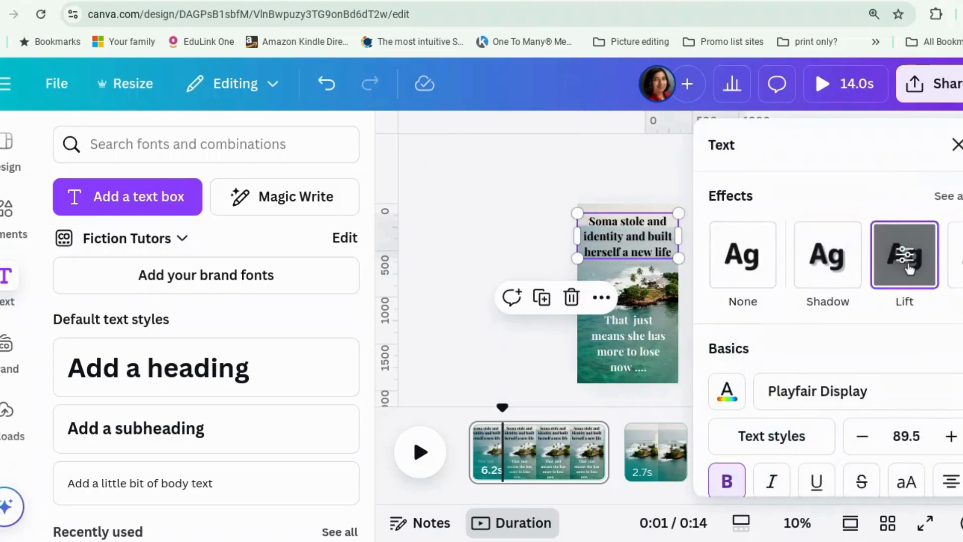
left_click(643, 358)
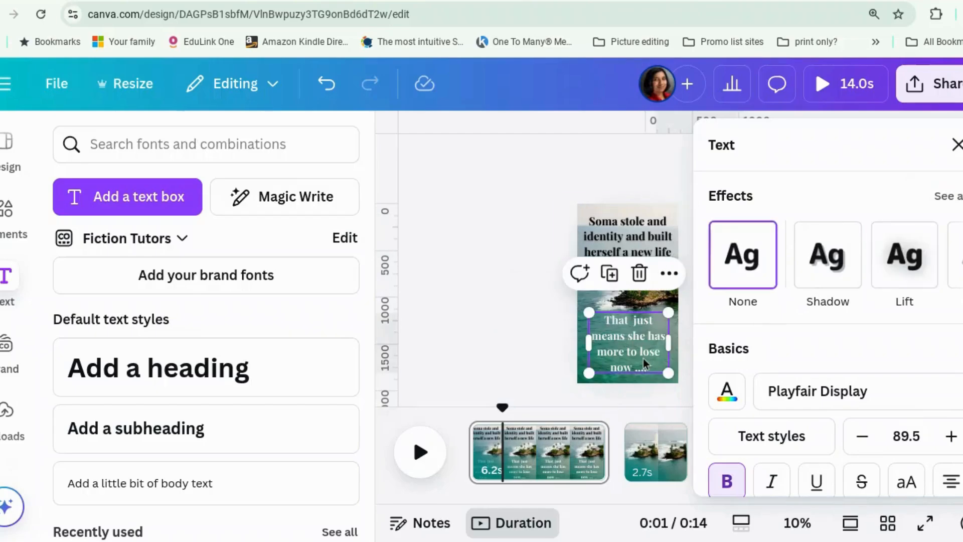
left_click(899, 277)
left_click(455, 308)
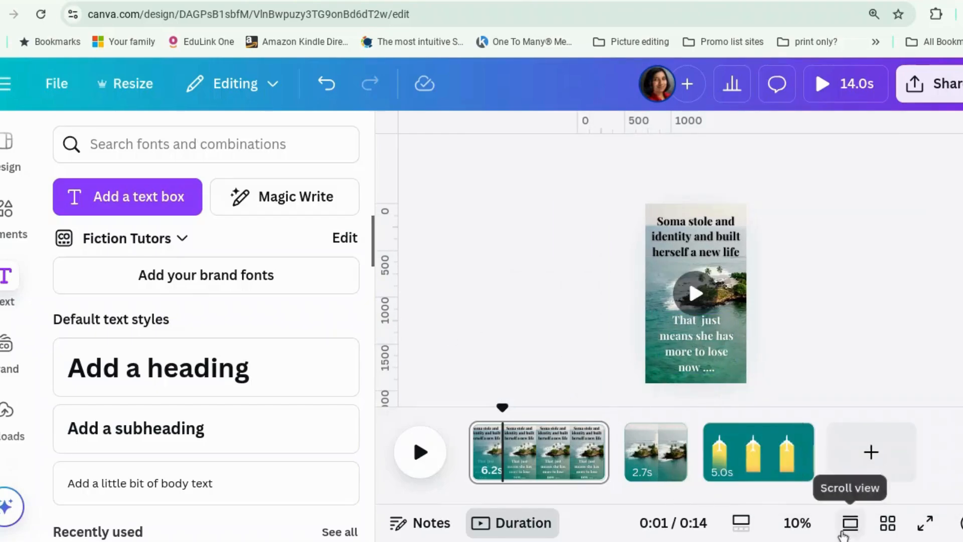
- Delete the word "just" from the lower text so it reads "That means she has more to lose now ...."
left_click(814, 527)
left_click(827, 355)
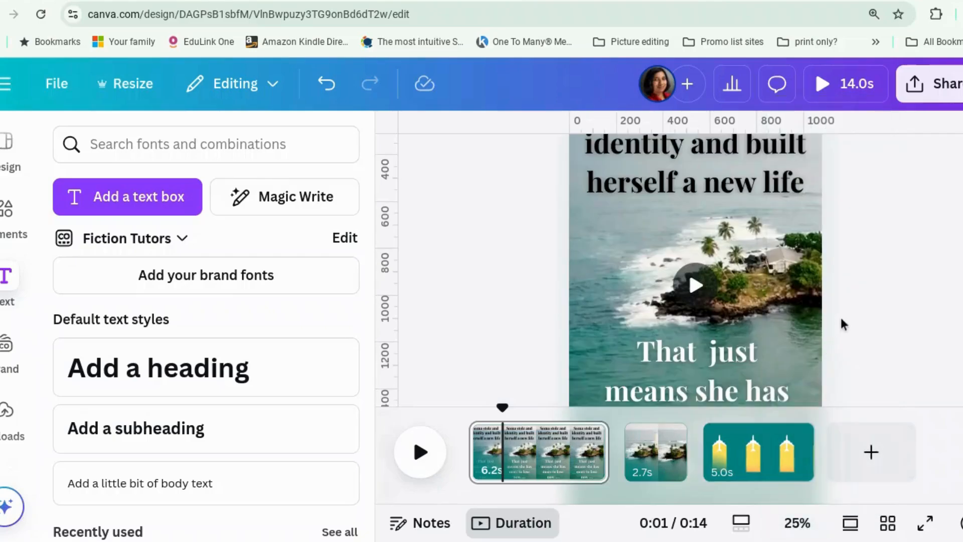
scroll(845, 311, "down", 4)
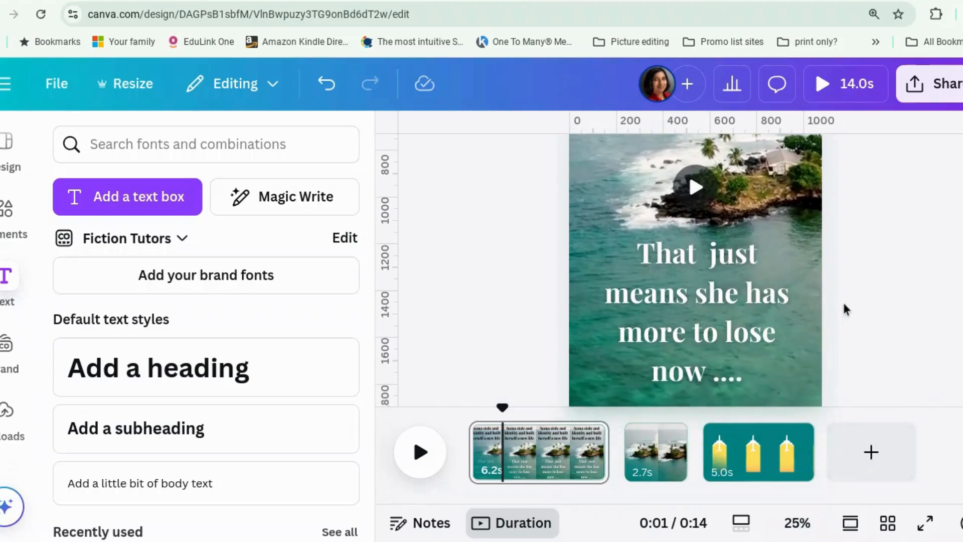
left_click(733, 266)
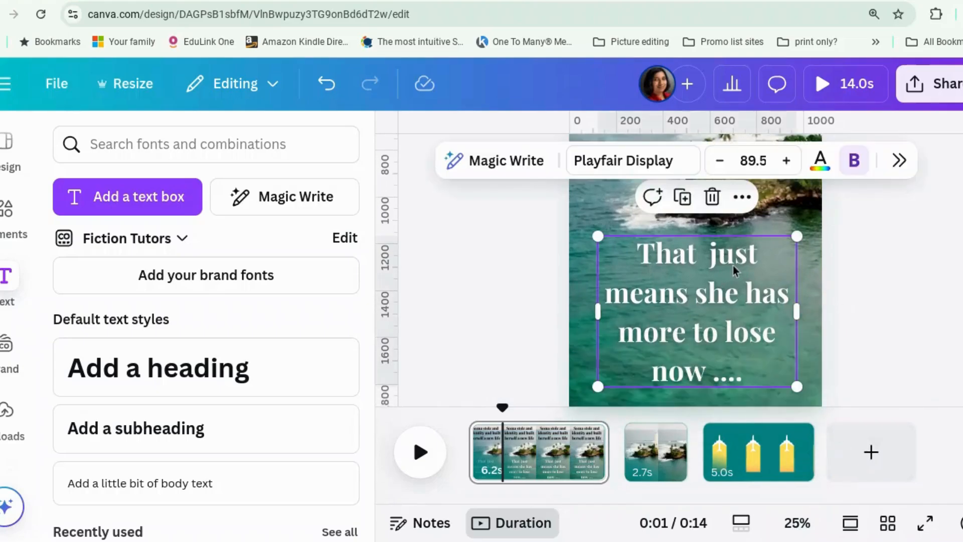
left_click(762, 256)
key("BackSpace")
key("BackSpace")
key("BackSpace")
key("BackSpace")
key("BackSpace")
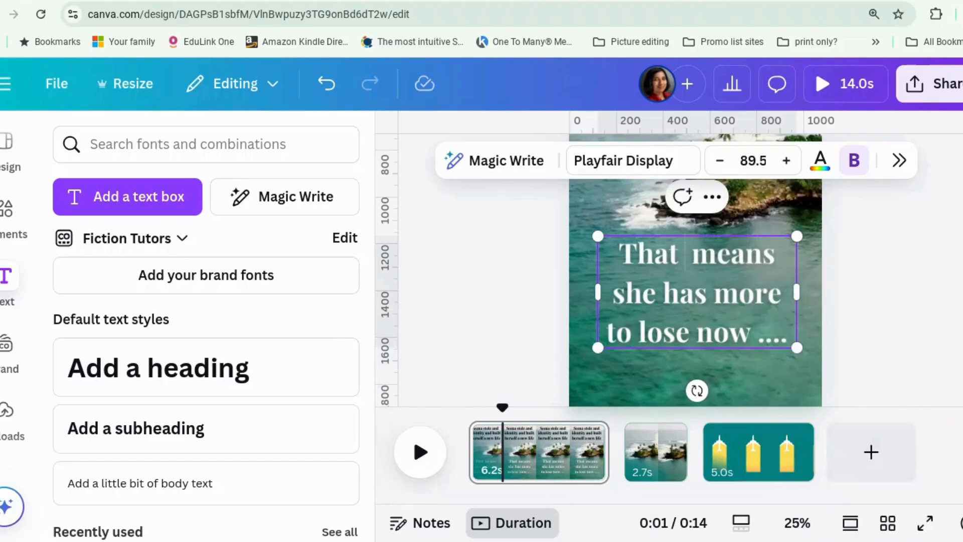
left_click(921, 309)
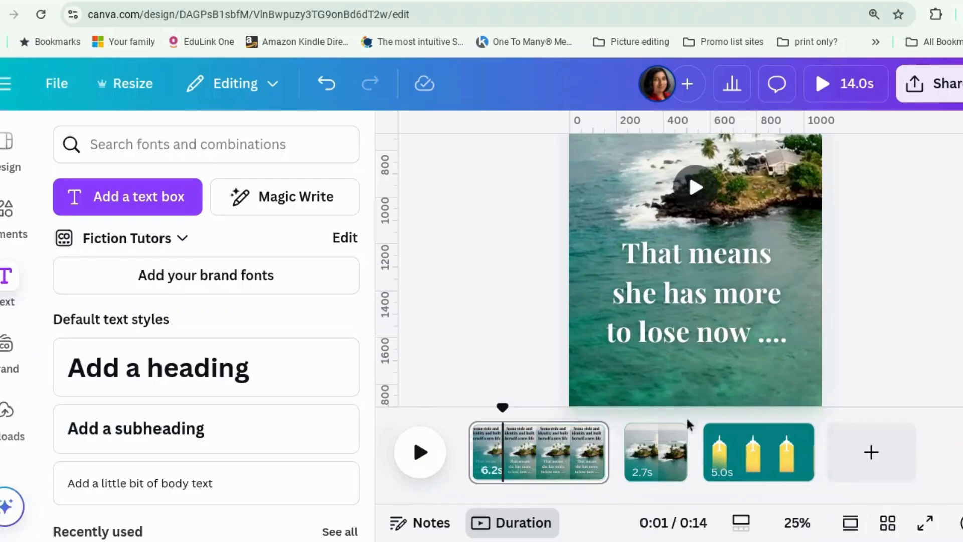
- Move the airplane-and-banner graphic from the teal third page onto the lighthouse video on page 2
left_click(644, 468)
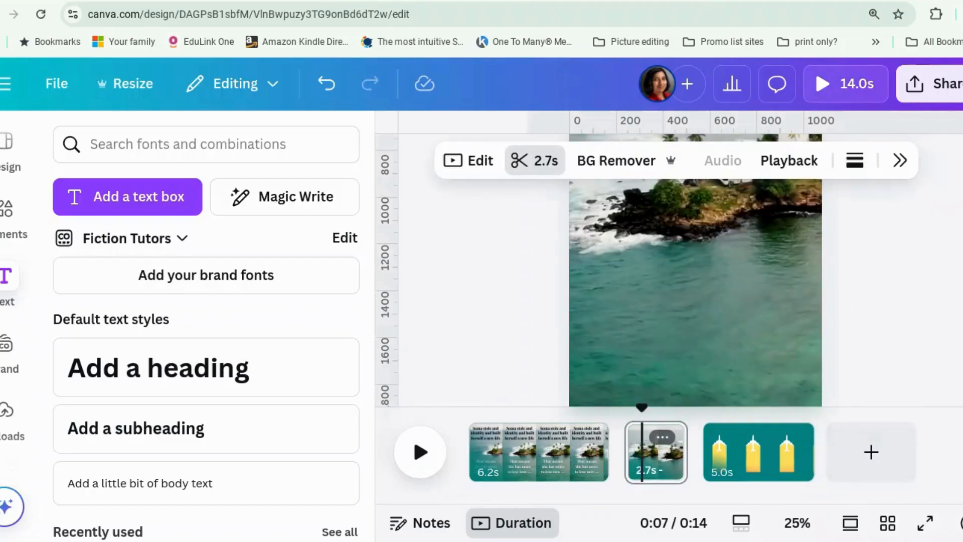
left_click(731, 463)
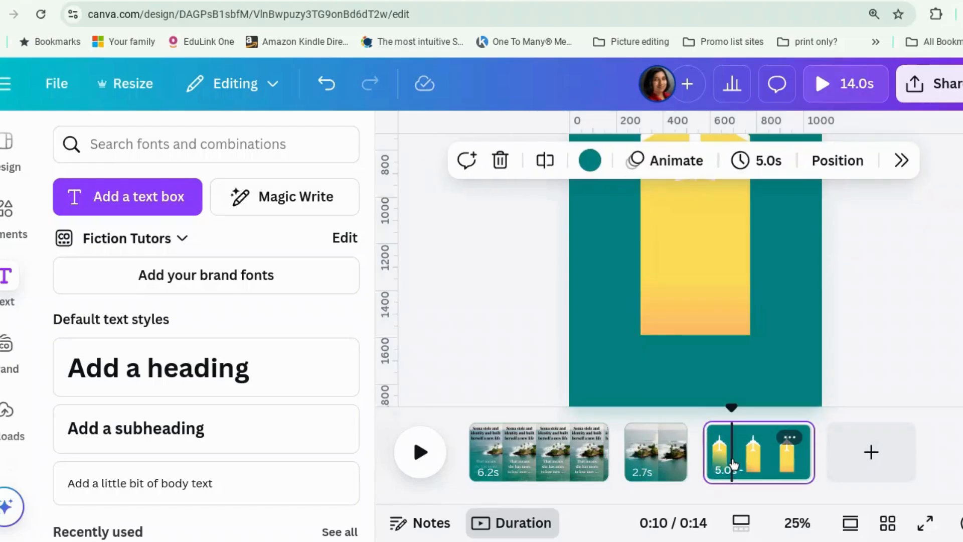
left_click(664, 257)
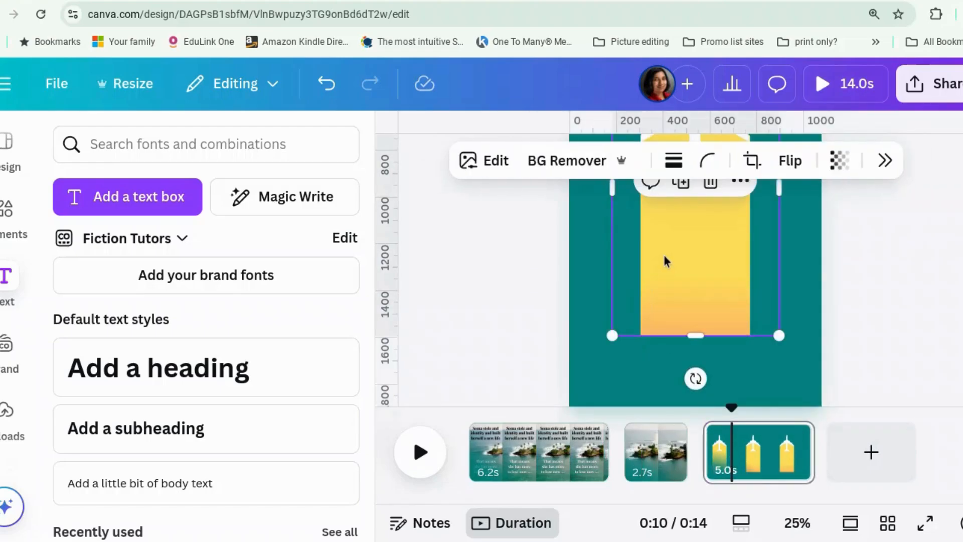
left_click_drag(664, 257, 651, 482)
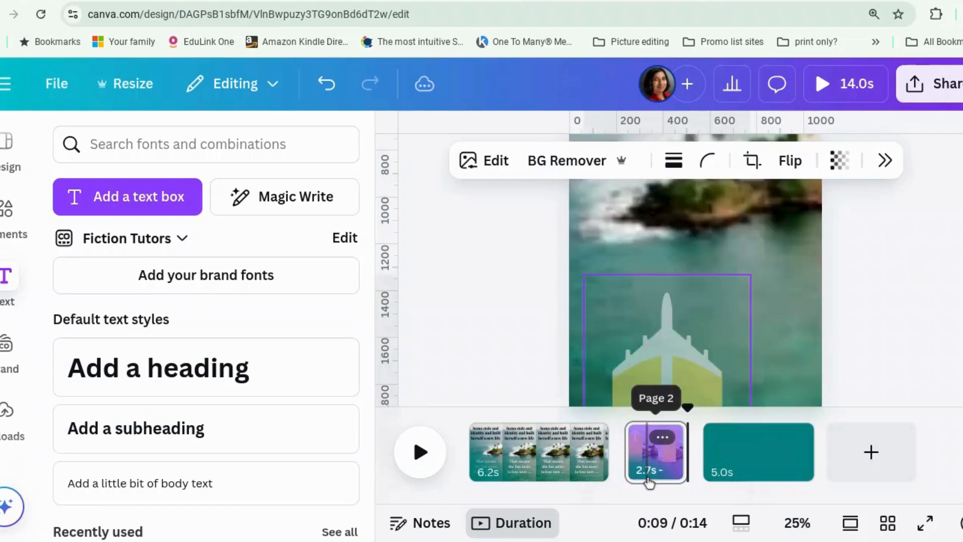
left_click(930, 328)
- Enlarge the airplane-and-banner graphic beyond the page width and extend its upper edge to uncover the airplane's whole nose
left_click(795, 524)
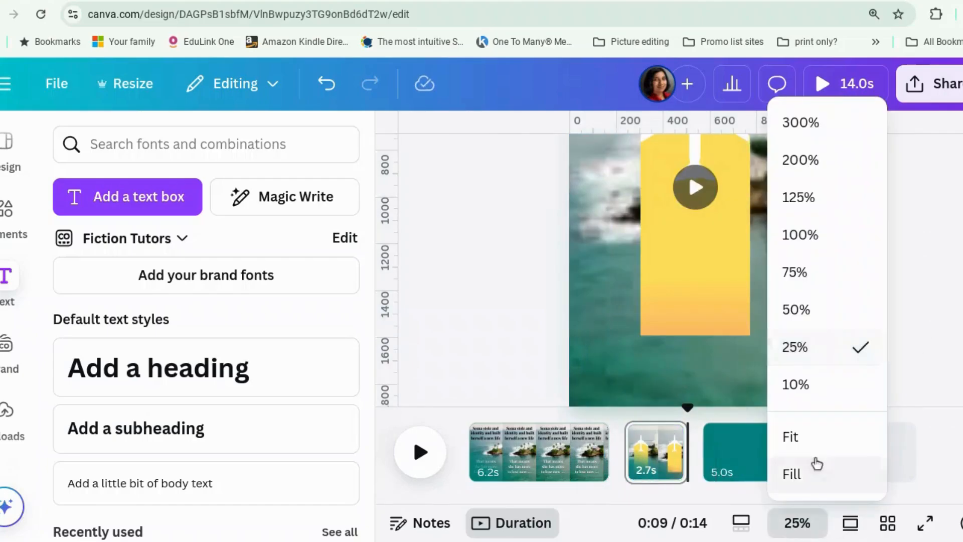
left_click(838, 397)
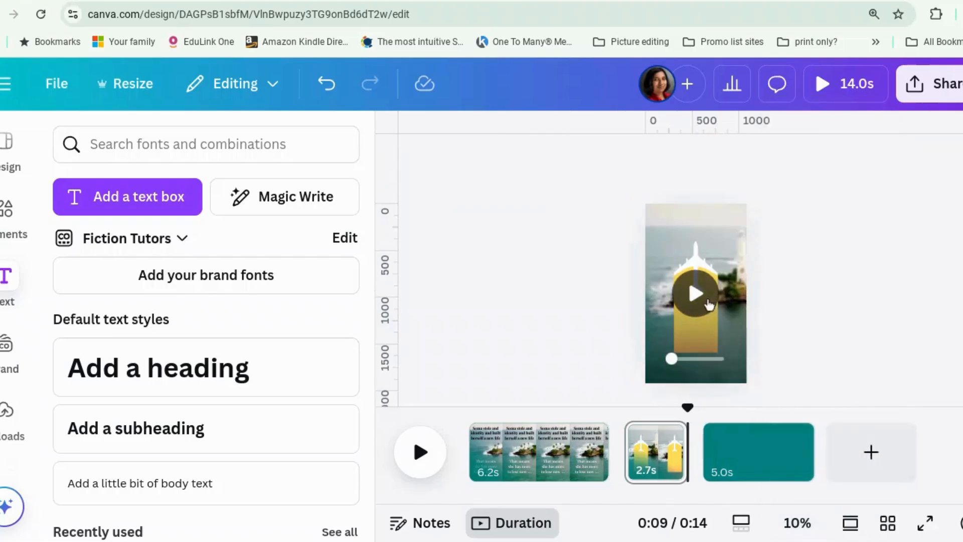
left_click(716, 331)
left_click_drag(663, 353, 620, 417)
left_click_drag(729, 329, 781, 327)
left_click_drag(670, 324, 668, 315)
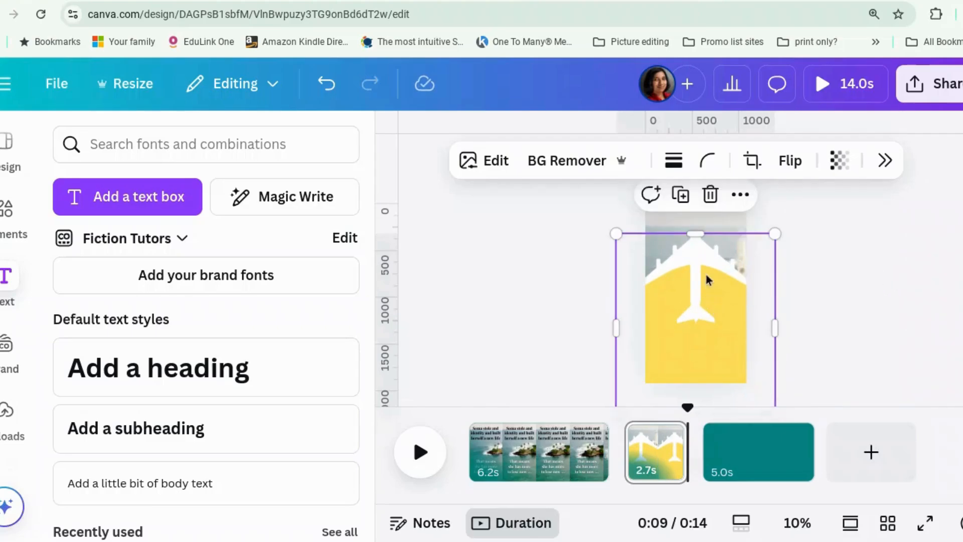
left_click_drag(696, 231, 696, 195)
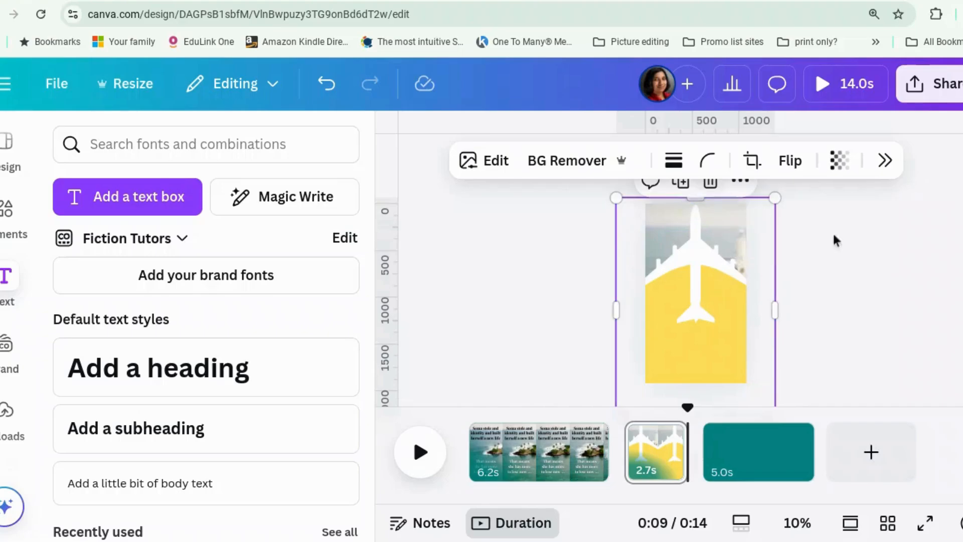
left_click(851, 259)
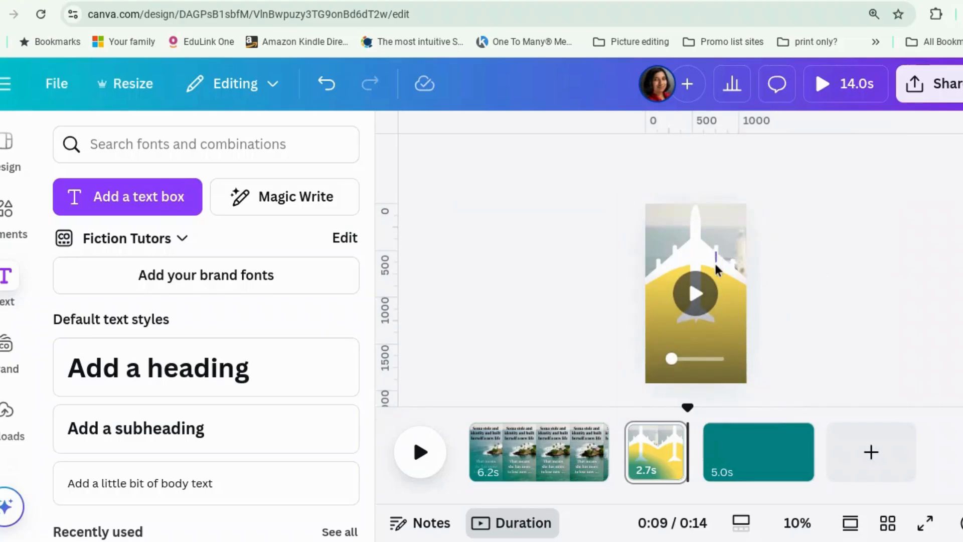
- Move the enlarged graphic up, centred horizontally, until its lower edge meets the page's lower edge
left_click(682, 252)
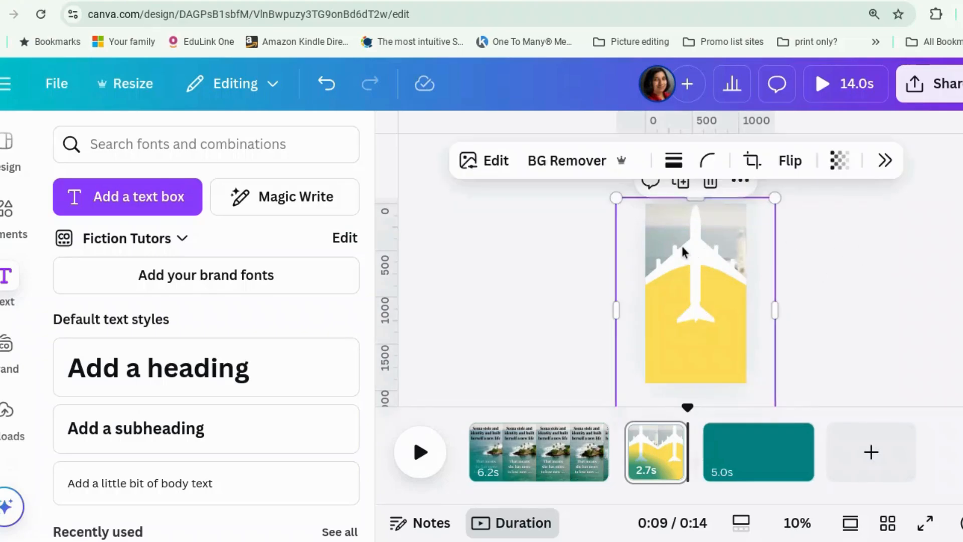
left_click_drag(681, 243, 685, 209)
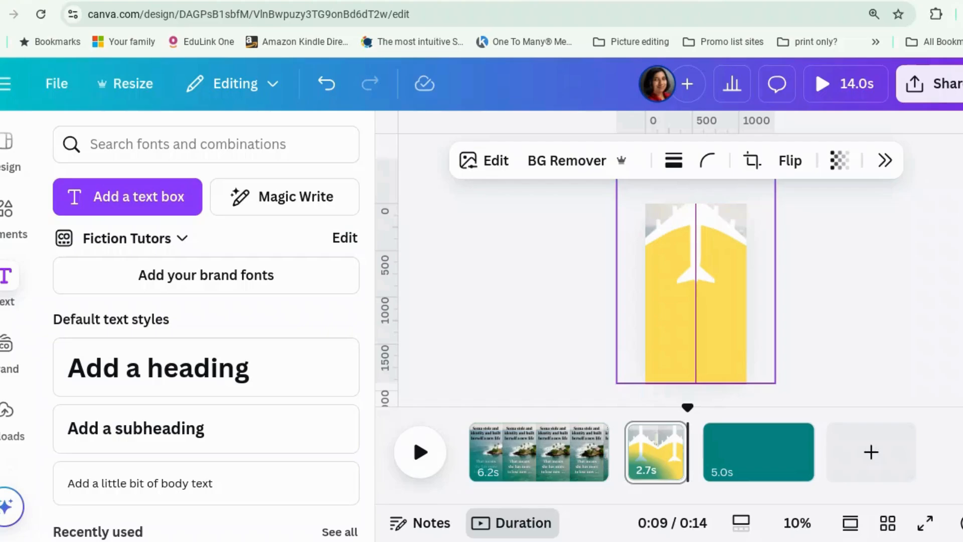
left_click_drag(684, 208, 686, 214)
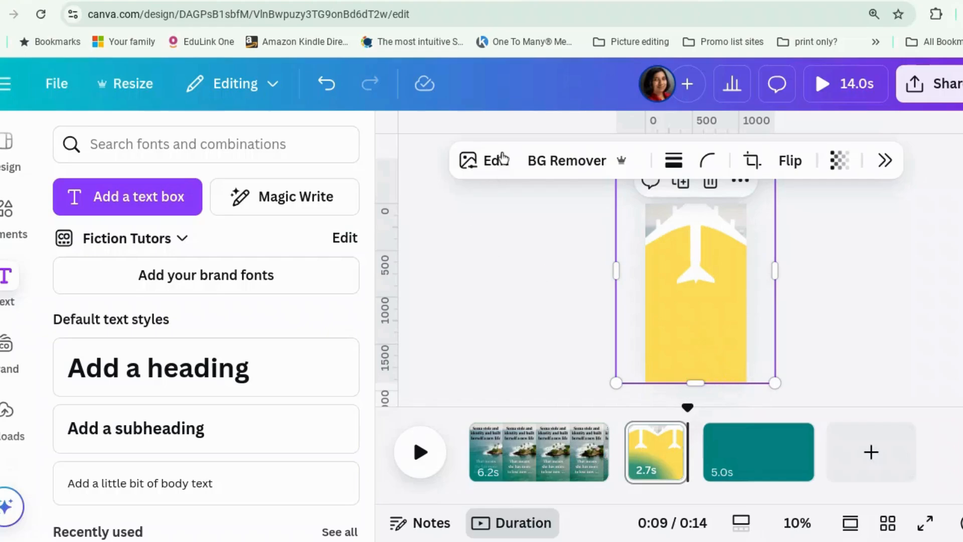
- Add a horizontal guide at the airplane's tail and move the graphic down until only its nose overlaps the page's lower edge
left_click(519, 168)
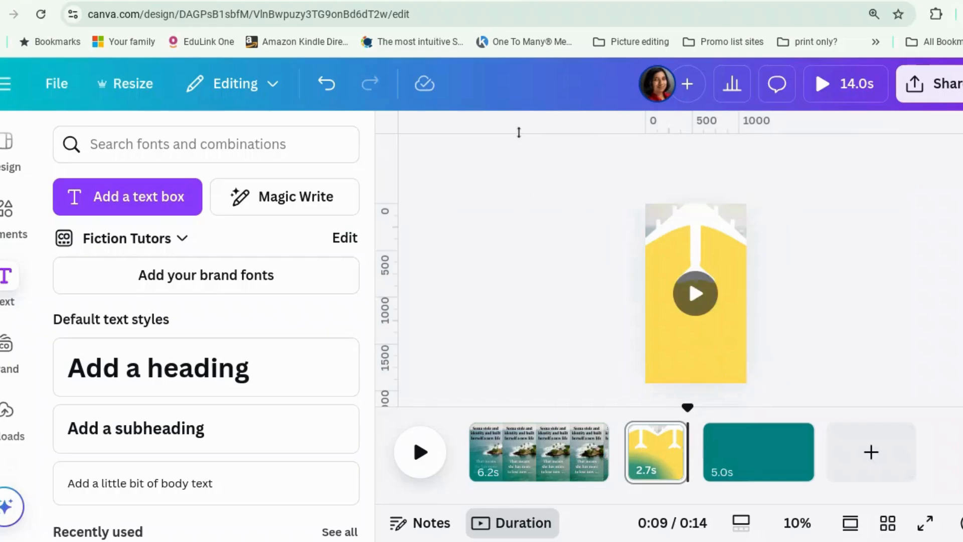
left_click_drag(519, 132, 507, 282)
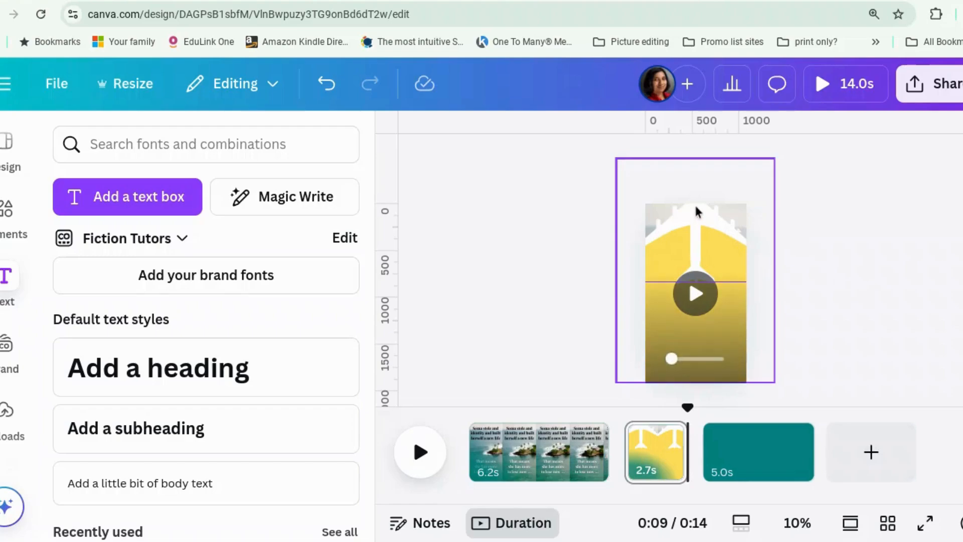
left_click(676, 219)
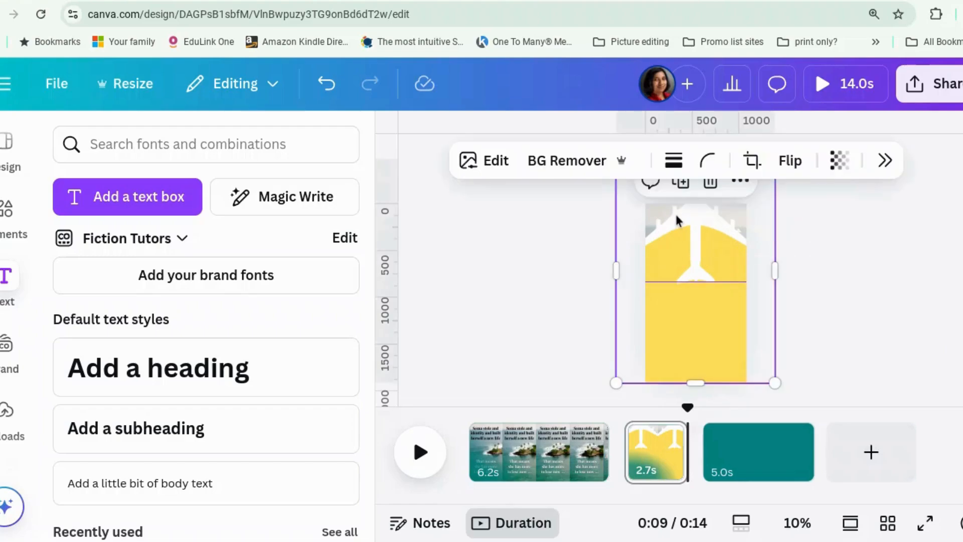
left_click_drag(676, 219, 681, 424)
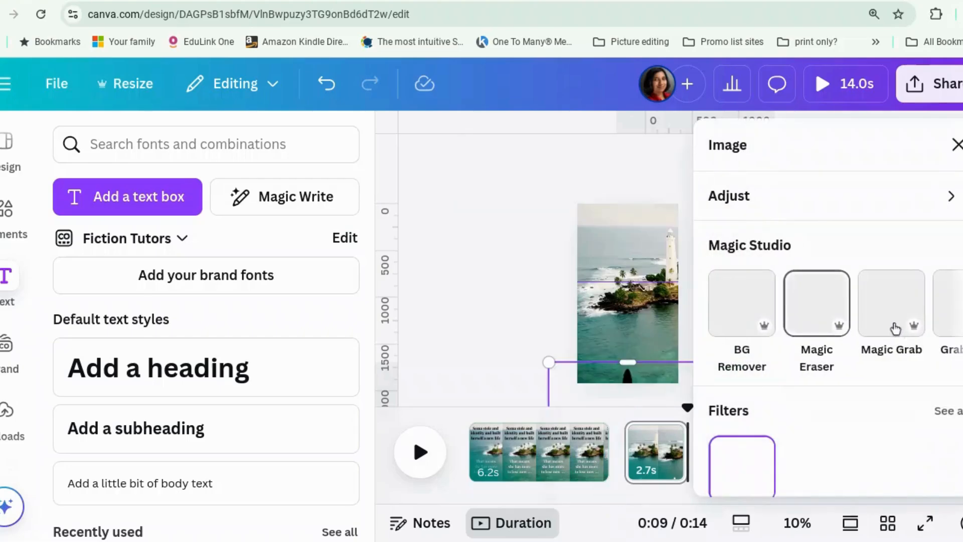
scroll(889, 182, "down", 6)
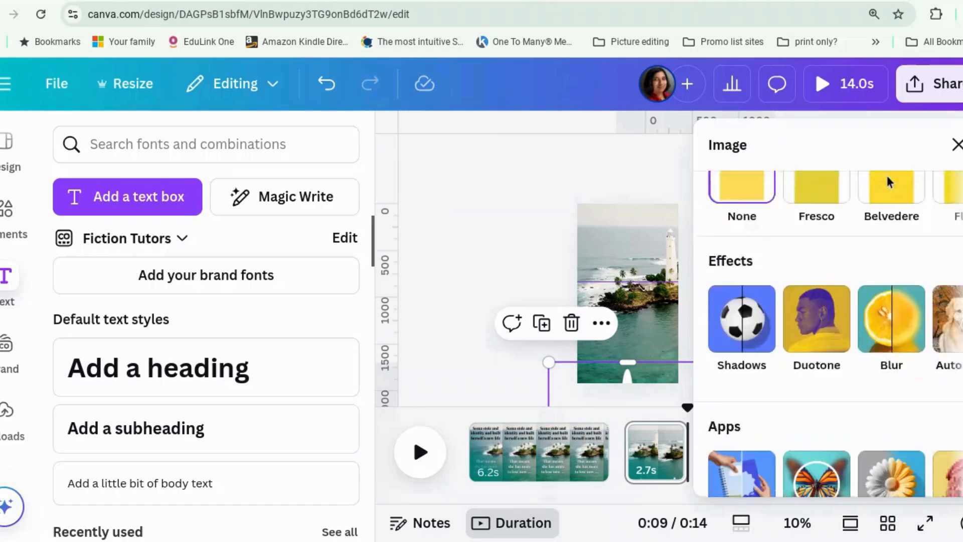
scroll(889, 182, "down", 10)
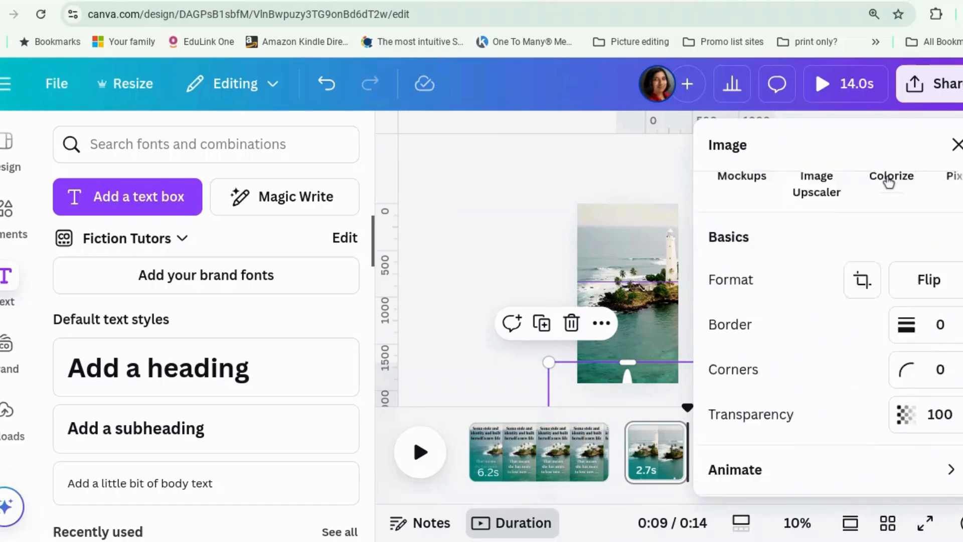
left_click(798, 332)
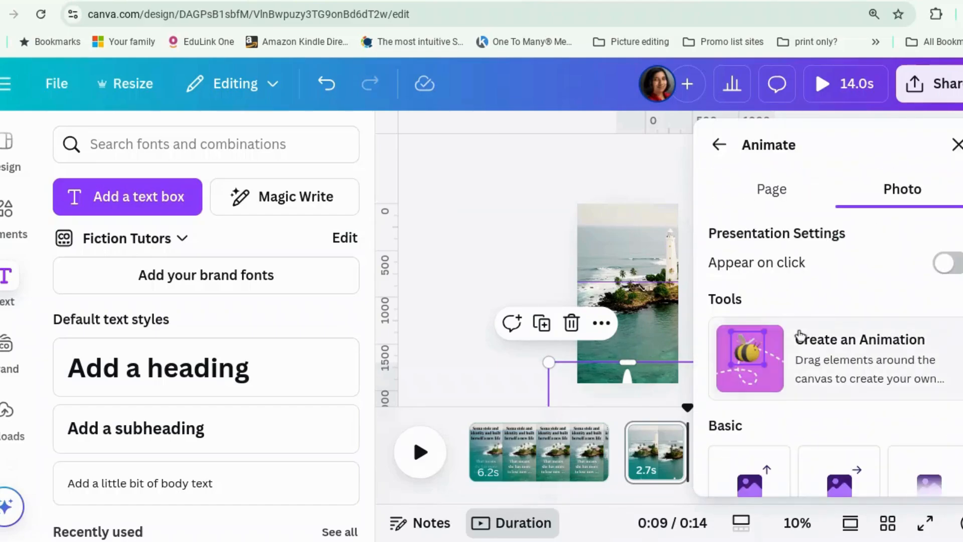
left_click(841, 370)
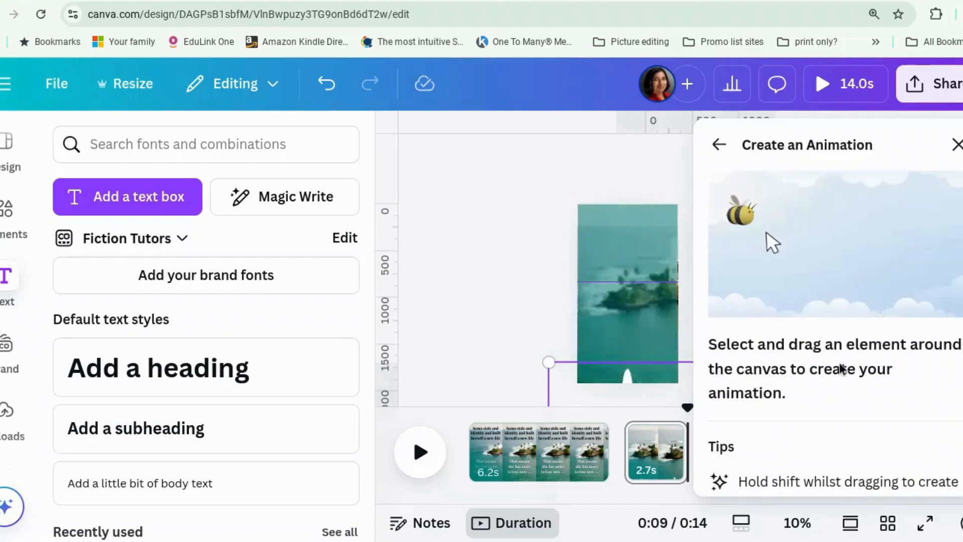
scroll(921, 389, "down", 3)
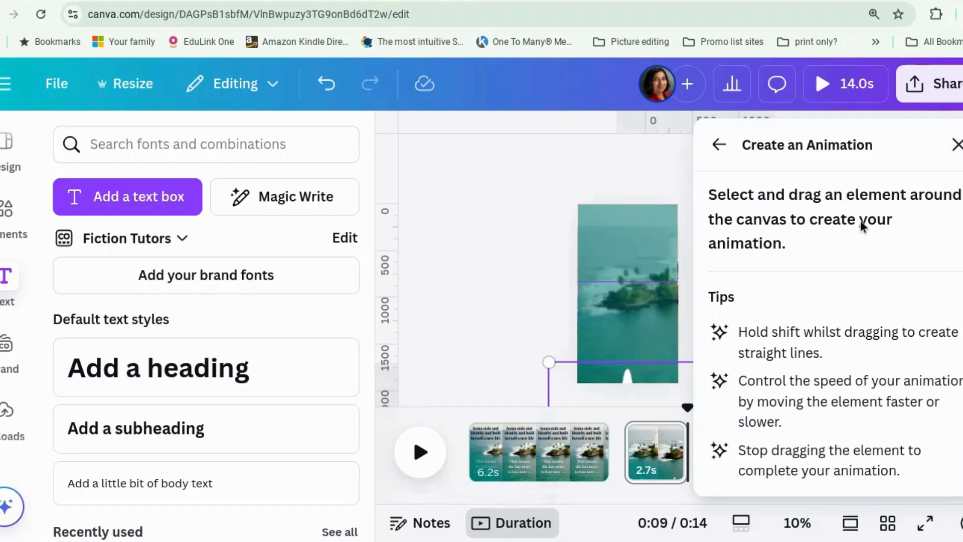
key("Escape")
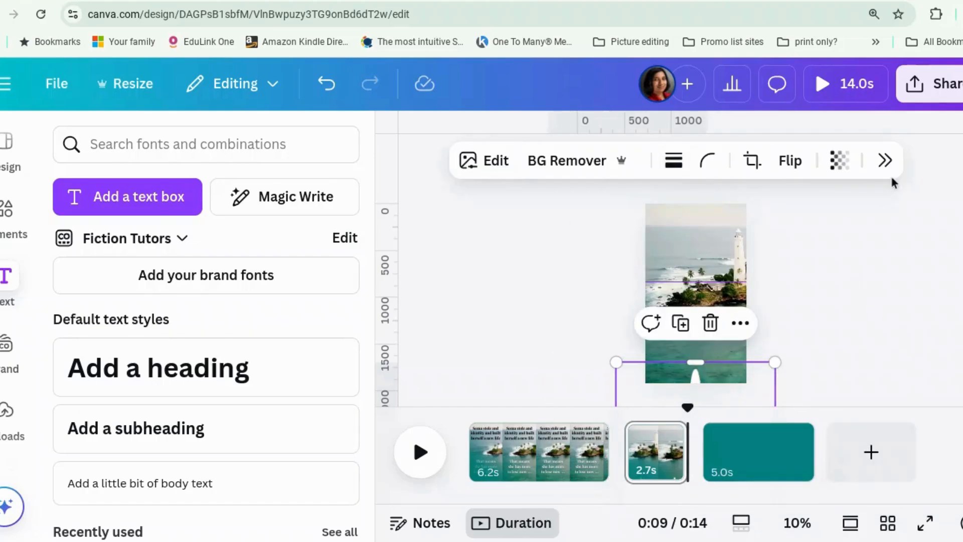
- Try to record a custom animation path carrying the airplane-and-banner graphic straight up page 2, and delete the path
left_click(884, 162)
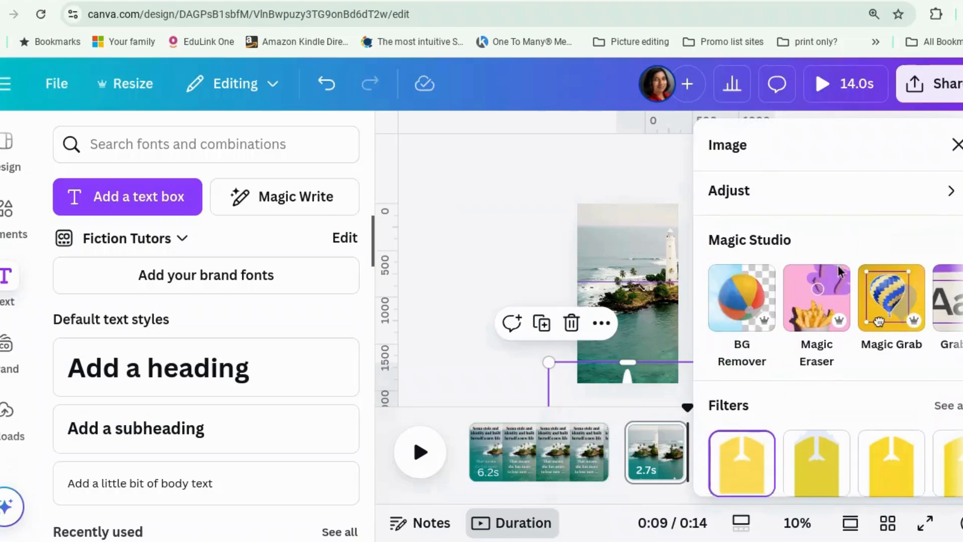
scroll(837, 265, "down", 5)
scroll(837, 265, "down", 7)
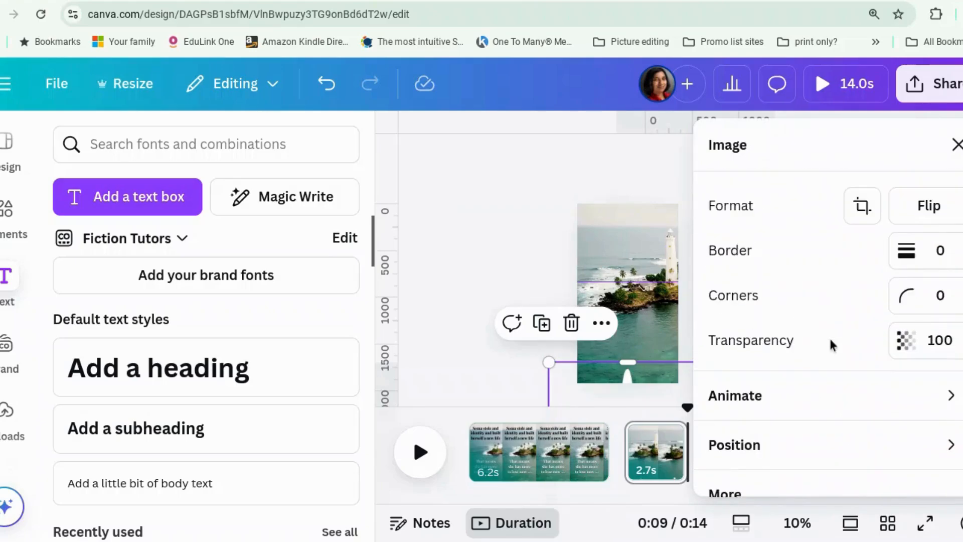
left_click(828, 385)
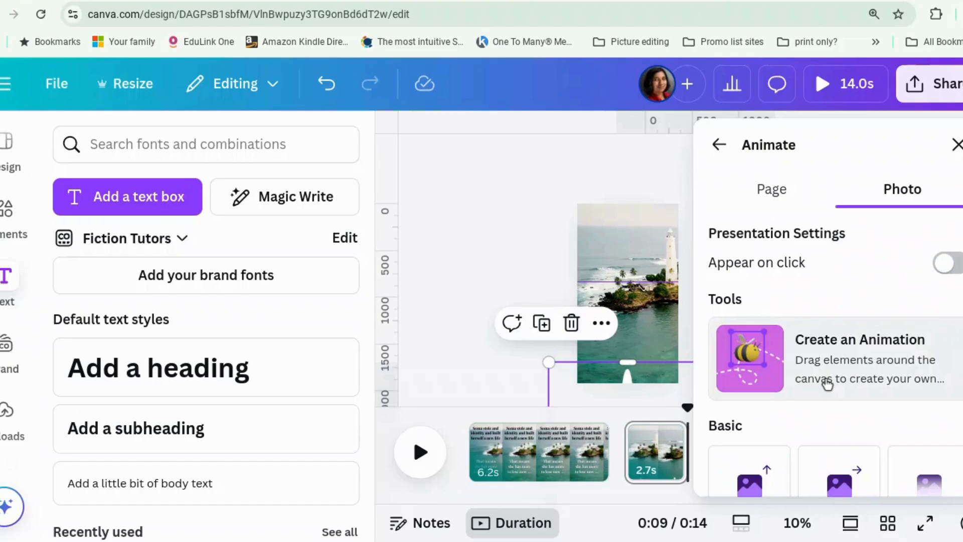
left_click(826, 383)
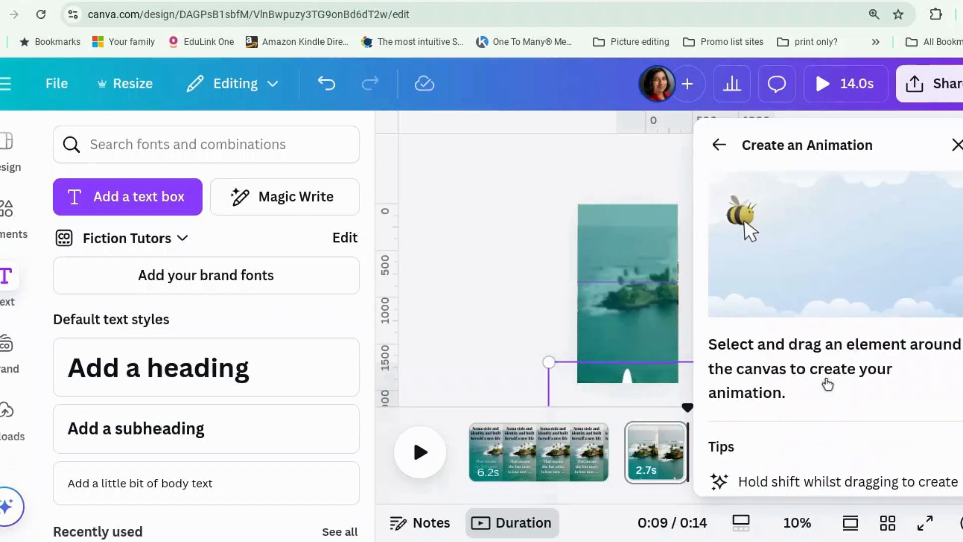
scroll(828, 346, "down", 3)
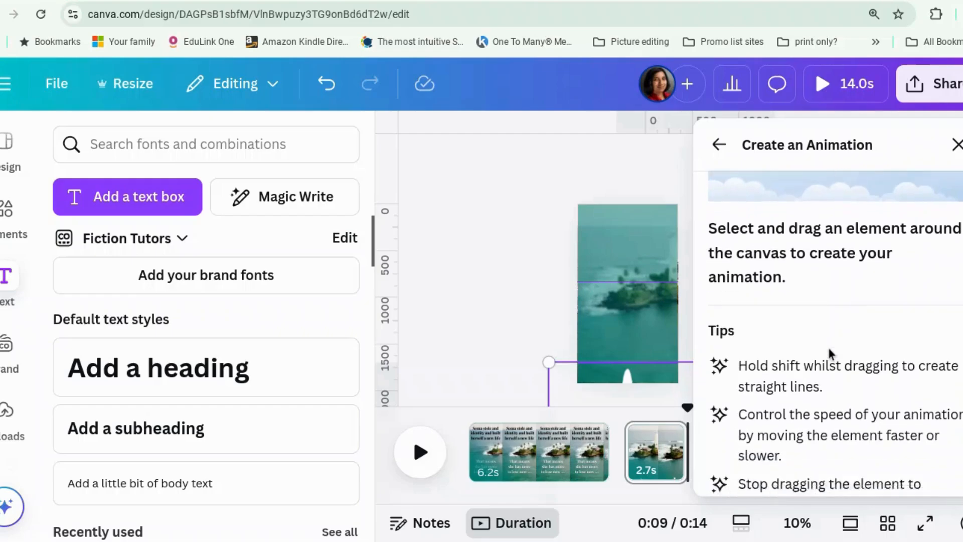
scroll(828, 353, "down", 1)
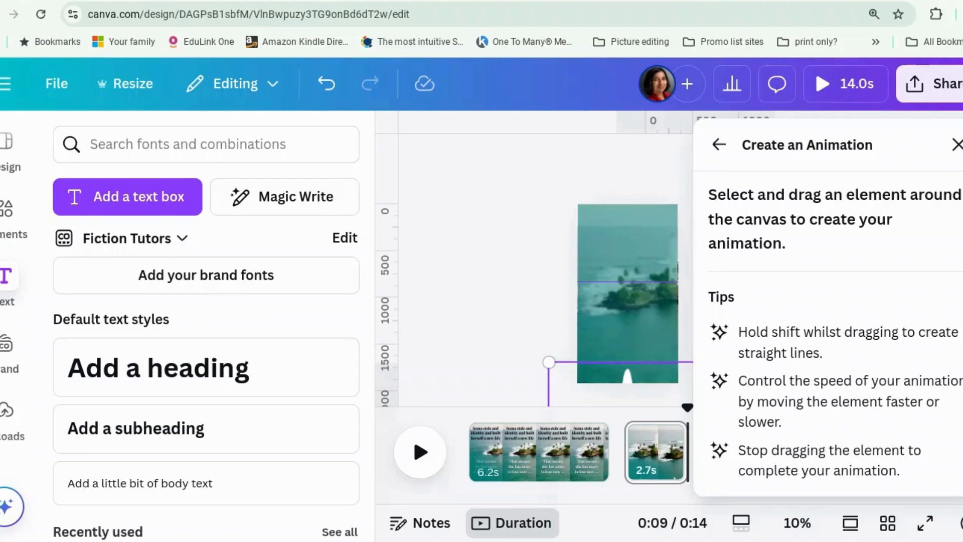
left_click_drag(627, 377, 627, 195)
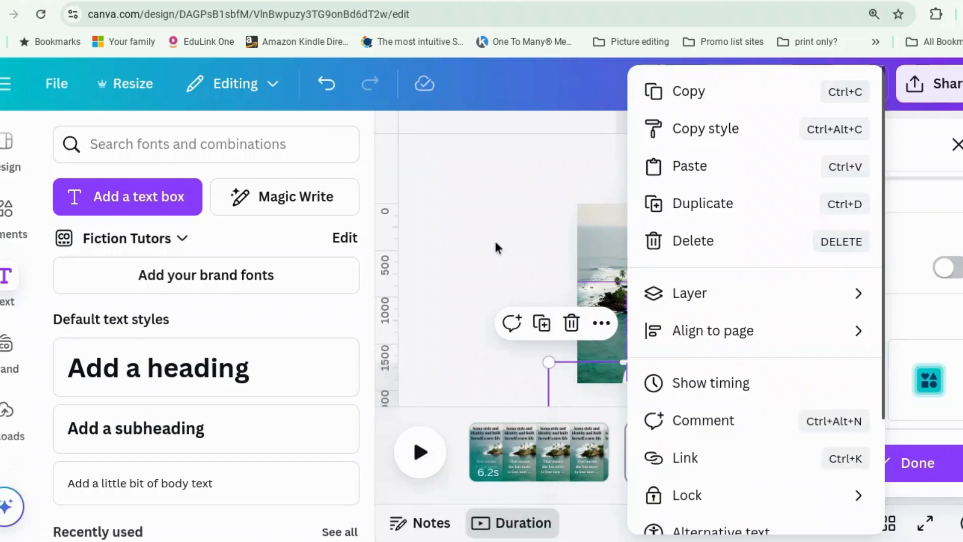
left_click(495, 242)
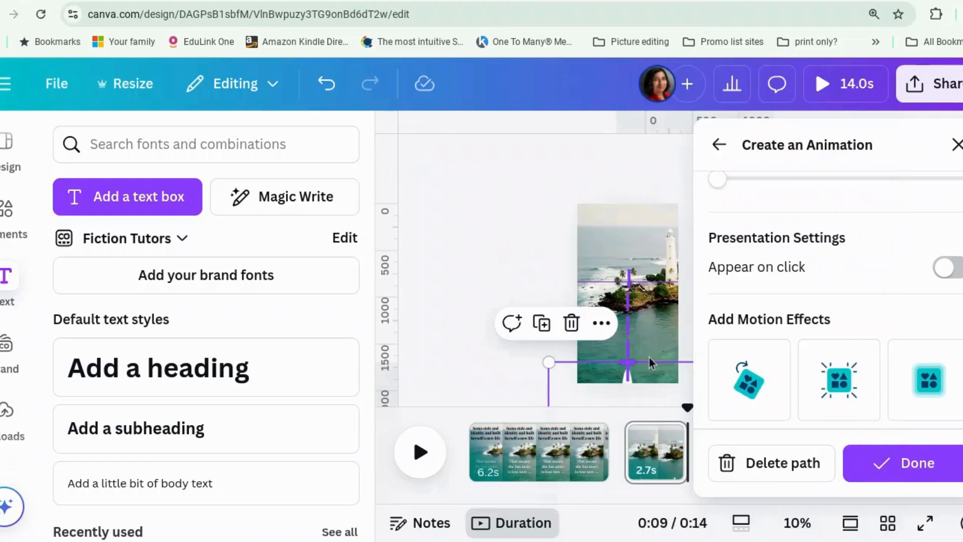
left_click(789, 485)
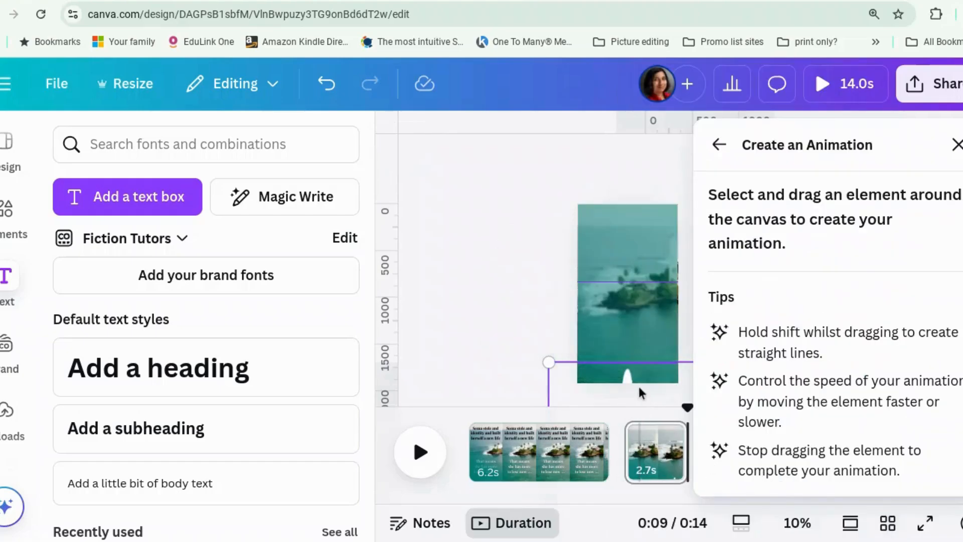
- Select the airplane-and-banner graphic in page 2's layer list and nudge it slightly upward
right_click(672, 296)
mouse_move(736, 298)
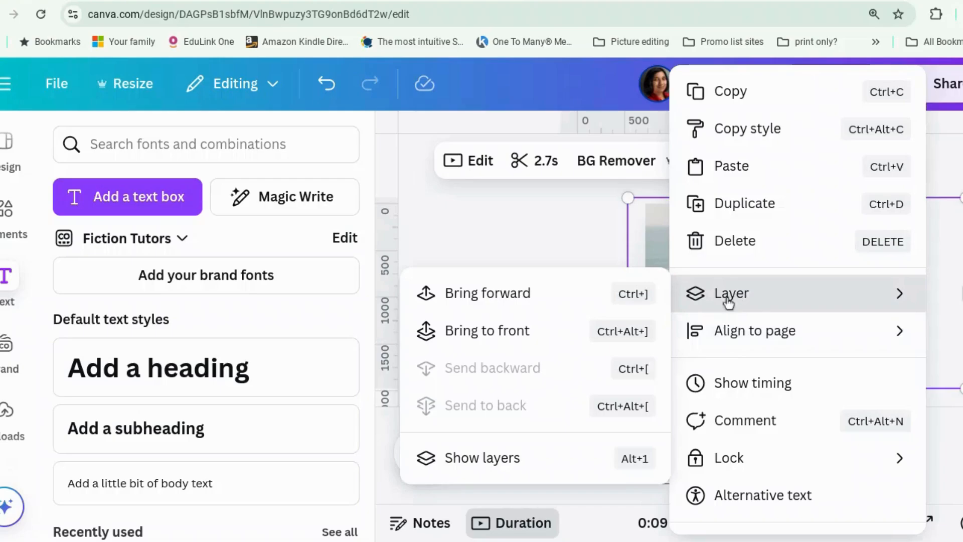
left_click(516, 464)
left_click(834, 306)
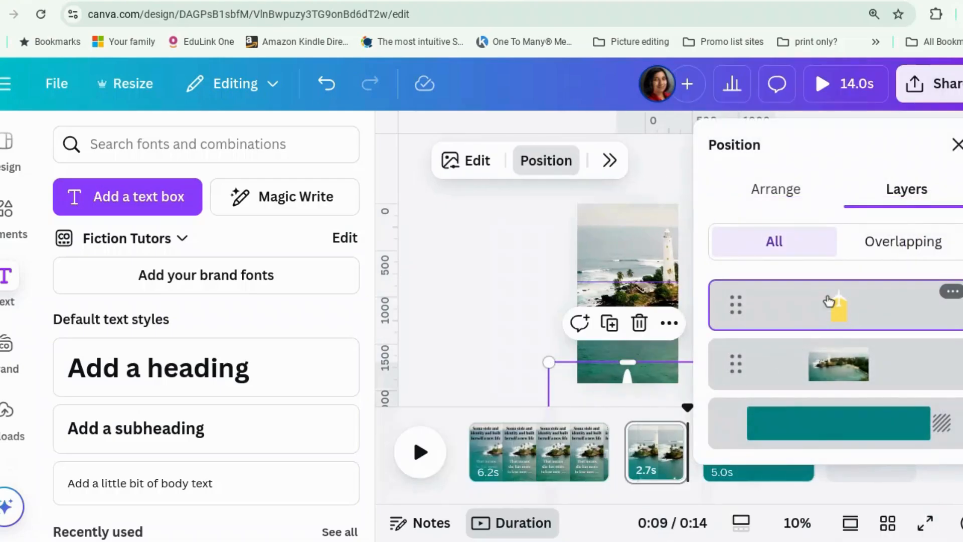
left_click_drag(625, 386, 629, 390)
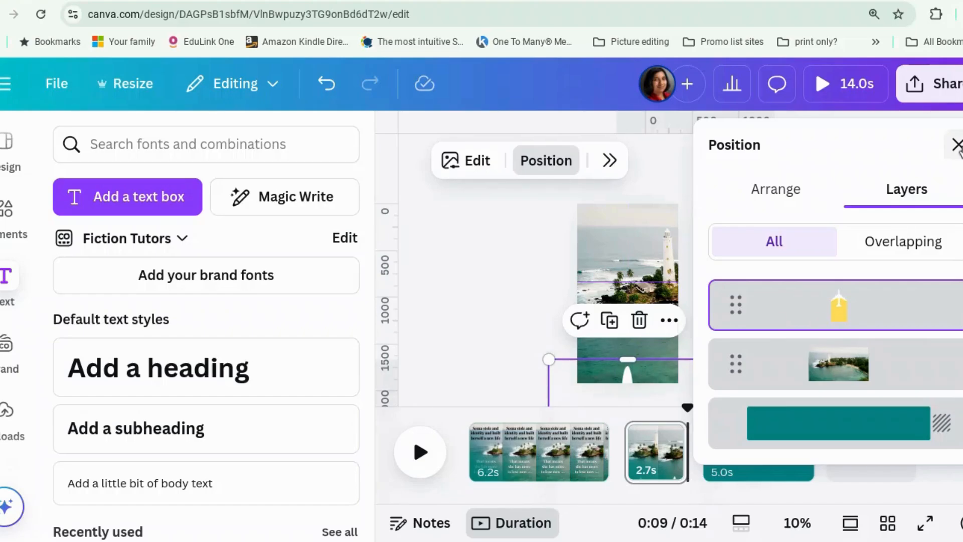
left_click(956, 144)
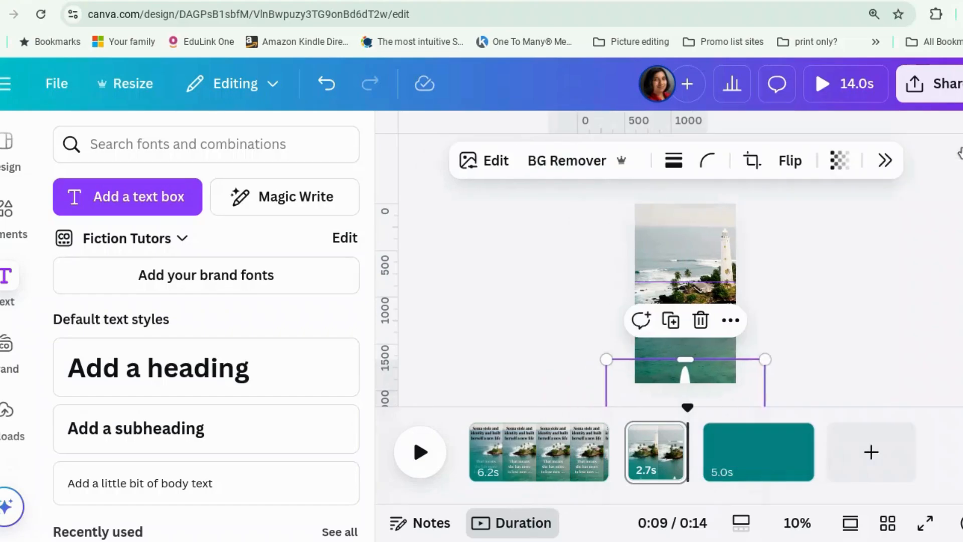
- Create a custom animation for the airplane-and-banner graphic with a straight vertical path up over the lighthouse video
left_click(885, 161)
scroll(853, 245, "down", 10)
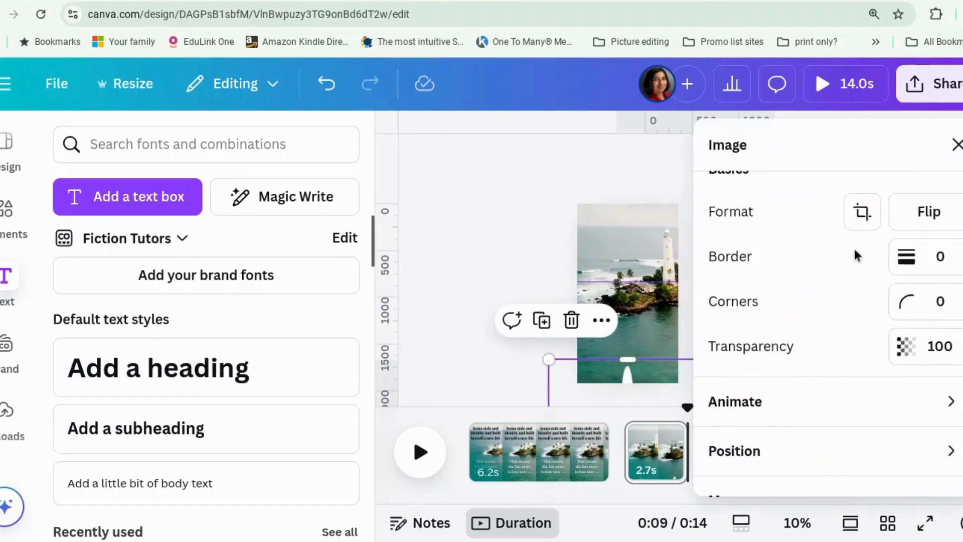
left_click(811, 397)
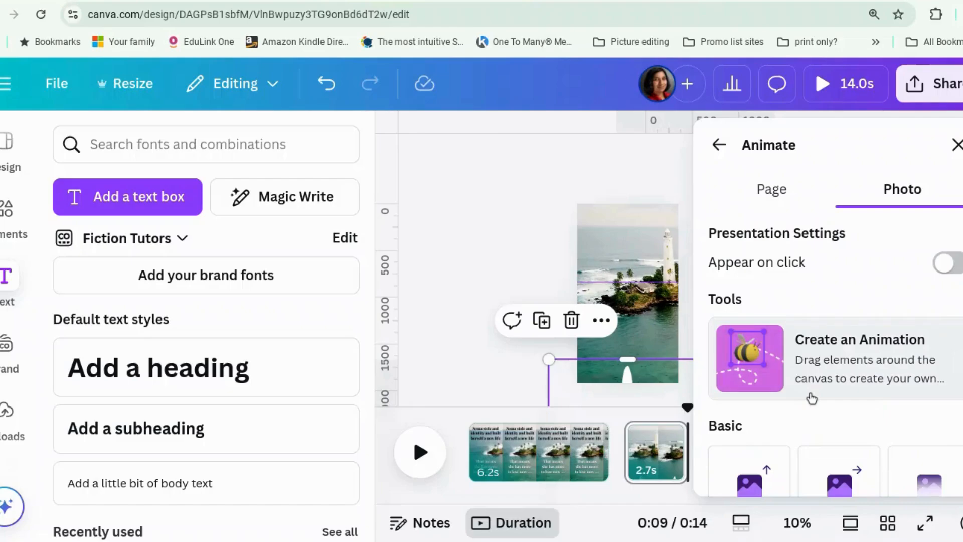
left_click(828, 365)
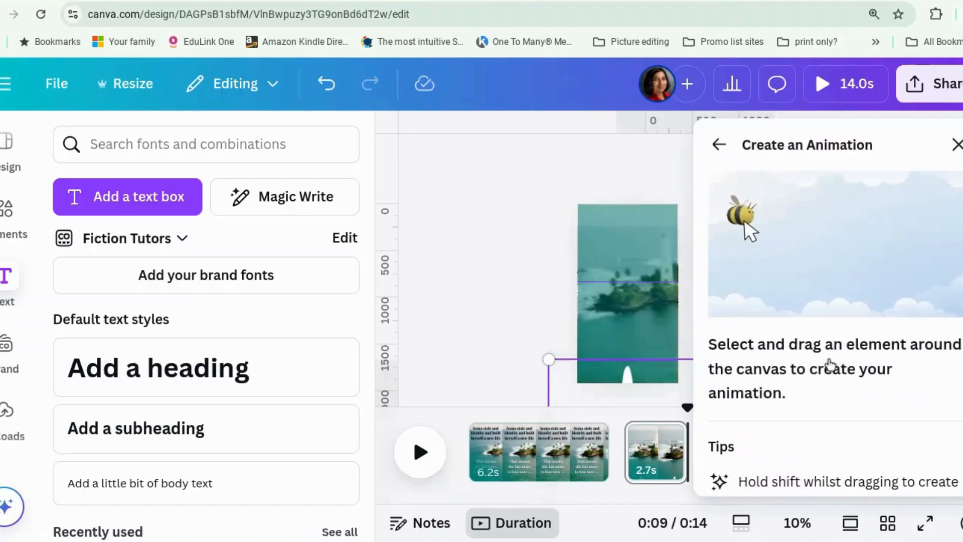
scroll(813, 366, "down", 2)
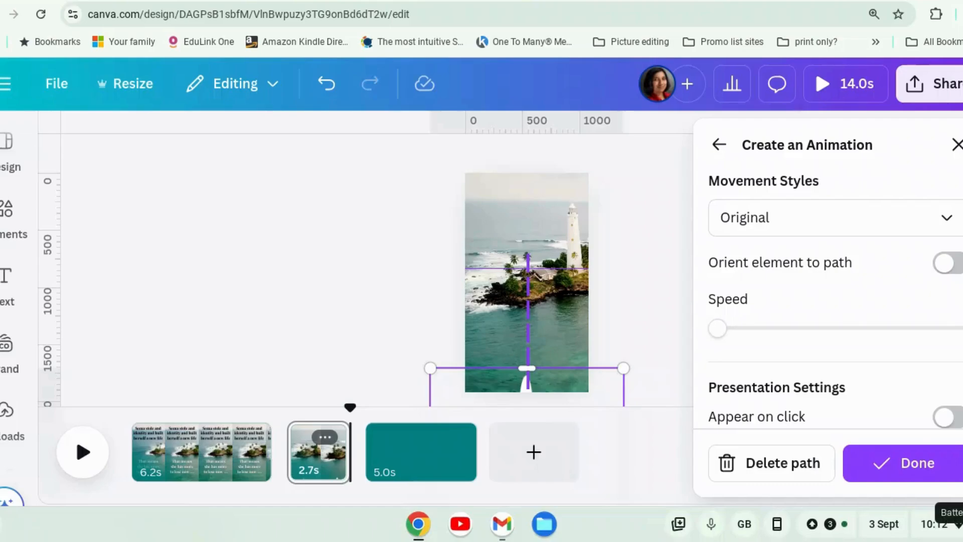
- Set the animation's movement style to Smooth, raise its speed moderately from the slowest setting, and finish the animation
scroll(908, 354, "down", 2)
scroll(907, 354, "up", 2)
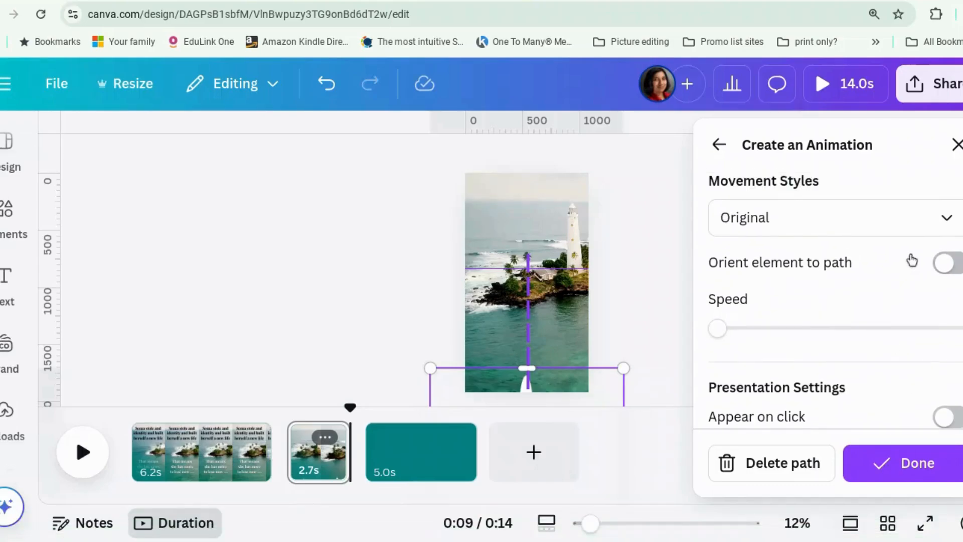
left_click(939, 220)
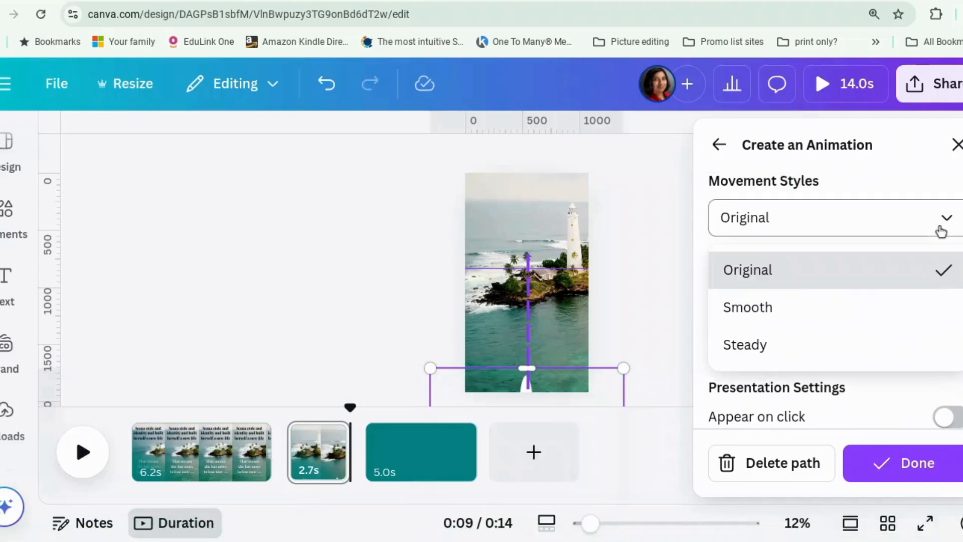
left_click(875, 322)
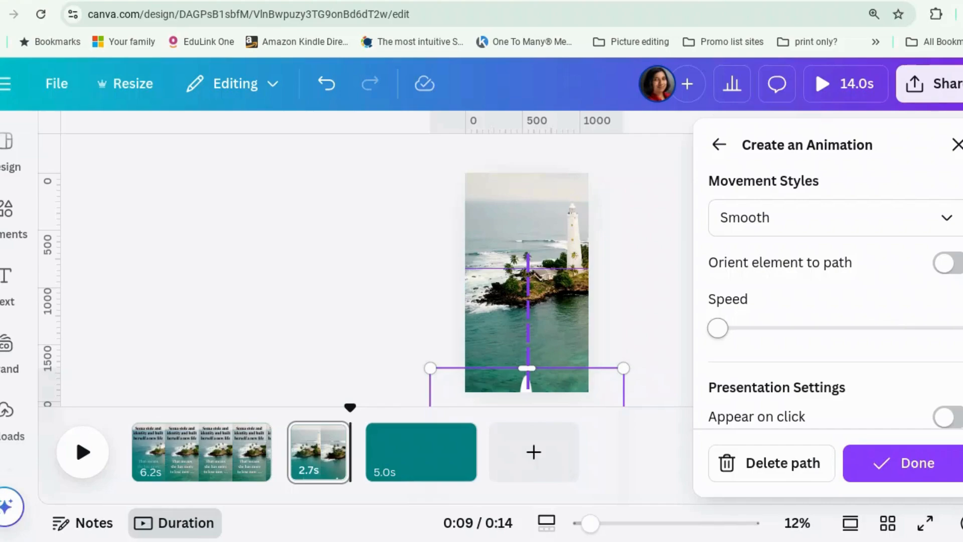
left_click_drag(721, 329, 805, 329)
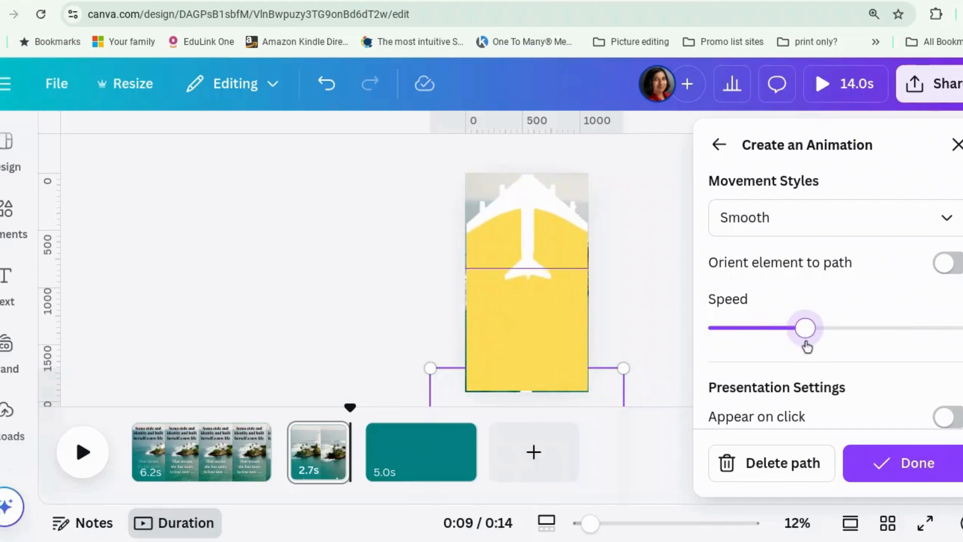
left_click_drag(804, 330, 816, 330)
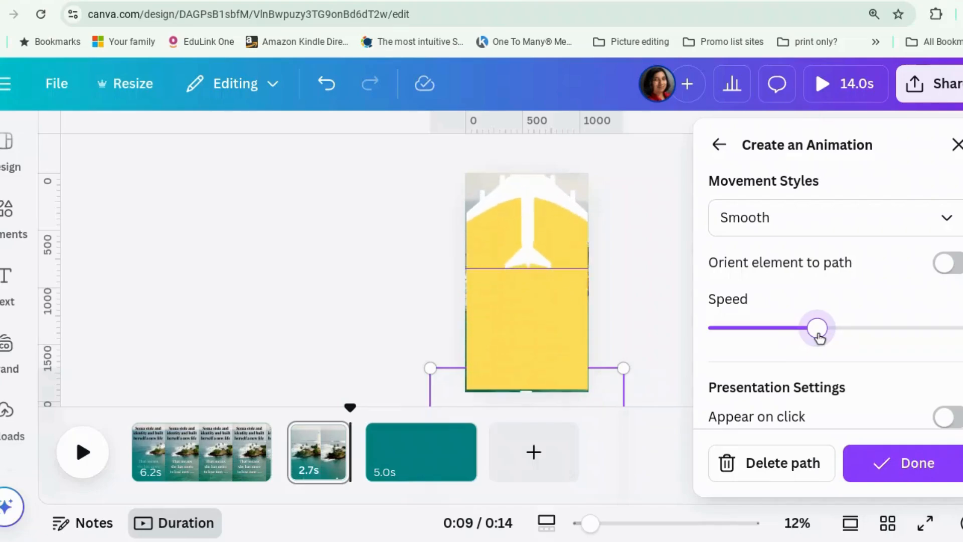
scroll(829, 365, "down", 5)
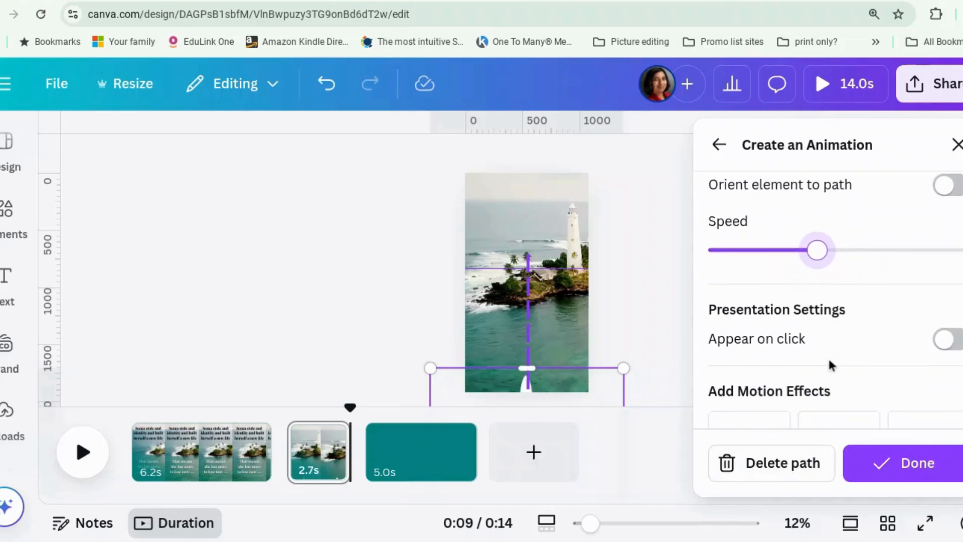
left_click(892, 474)
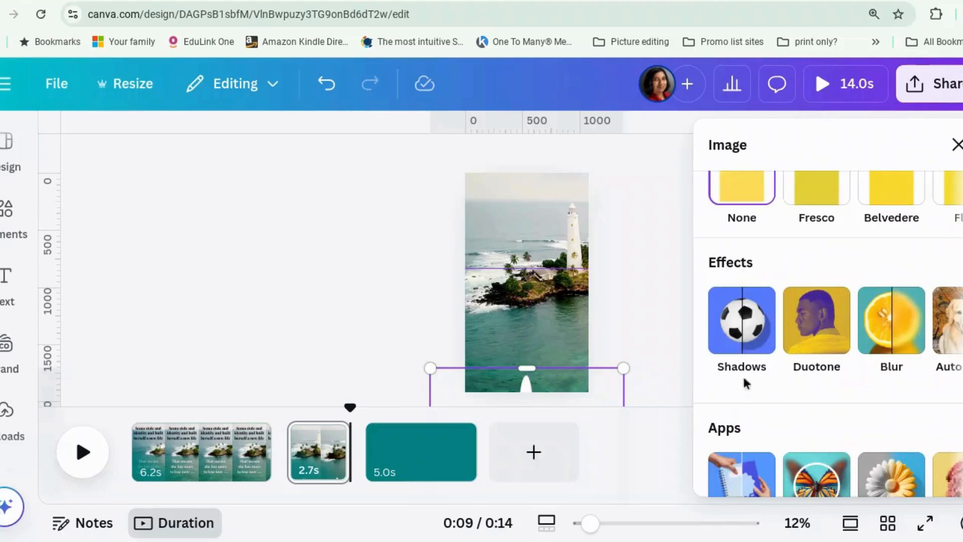
left_click(957, 145)
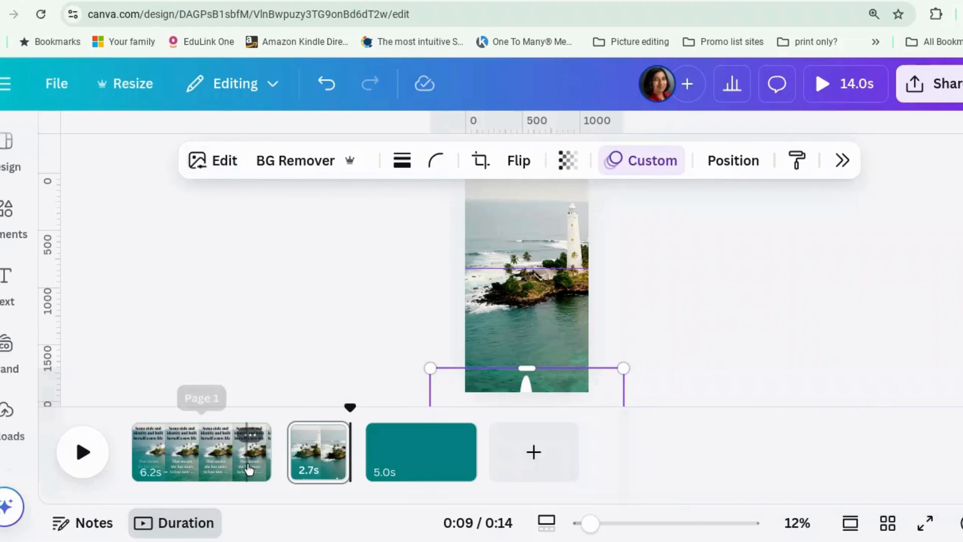
- Play the video from late in page 1 through to the teal page to check the airplane animation
left_click(247, 441)
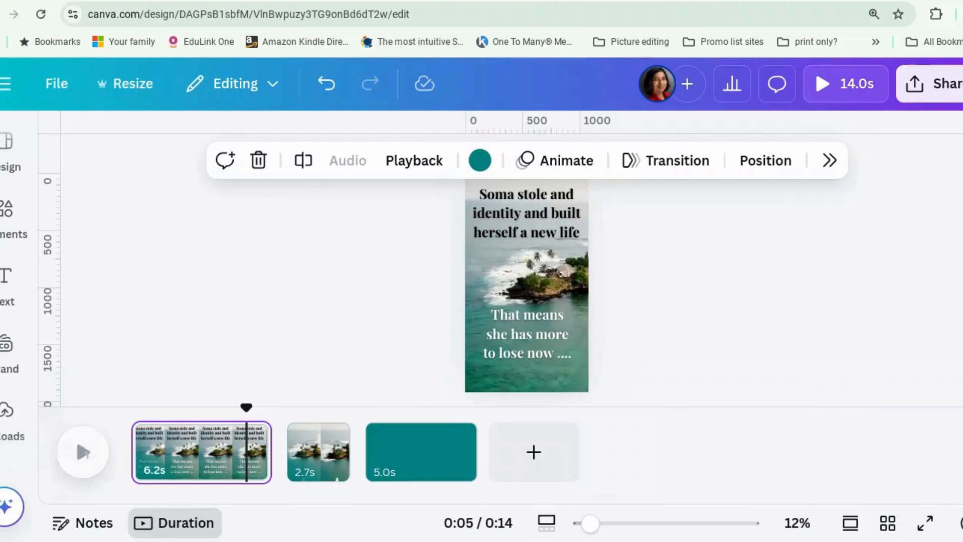
left_click(83, 453)
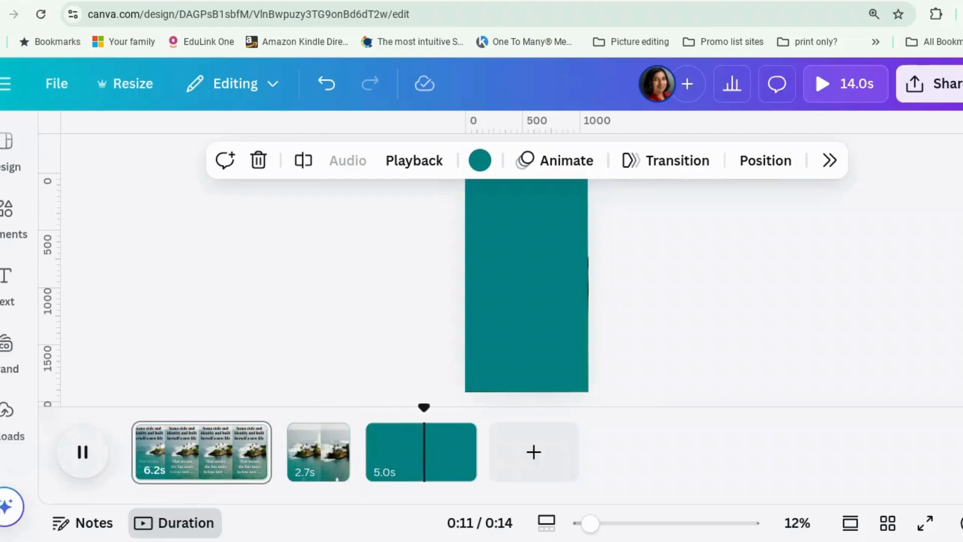
left_click(537, 306)
- Change the teal third page's background to the yellow found among the photo colours
left_click(409, 458)
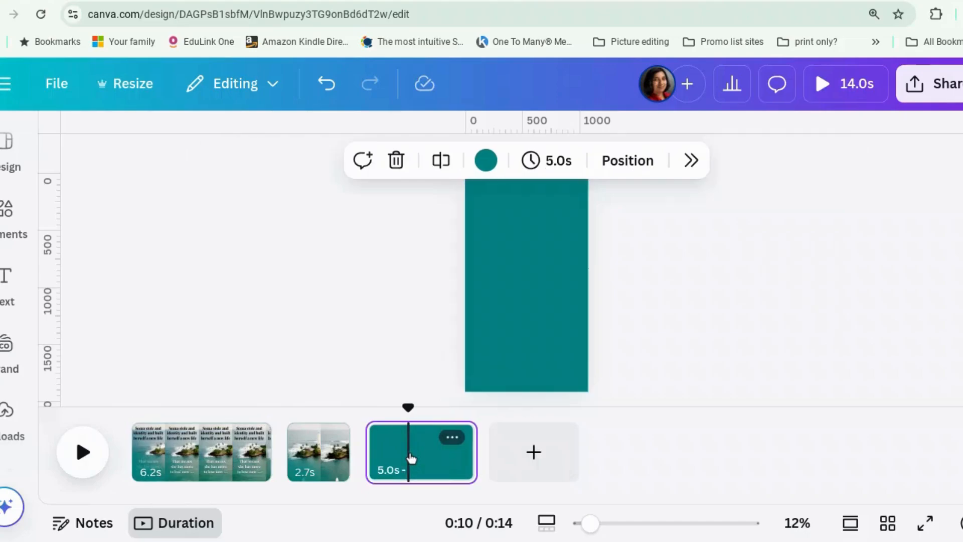
left_click(487, 162)
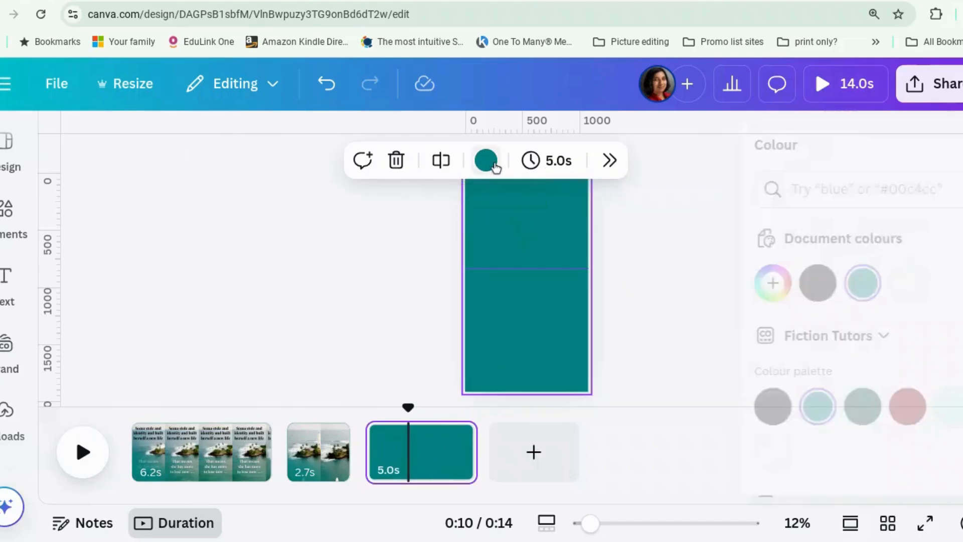
scroll(837, 319, "down", 3)
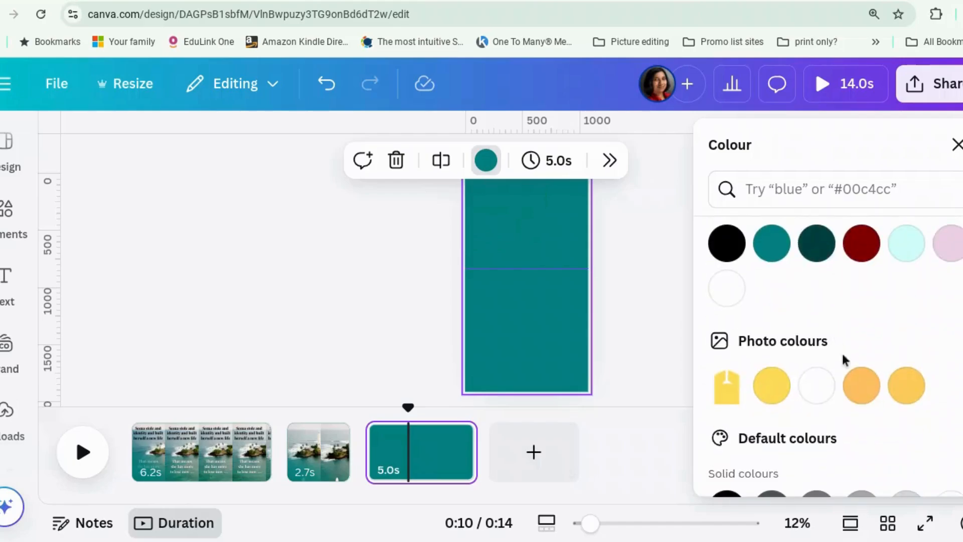
left_click(772, 396)
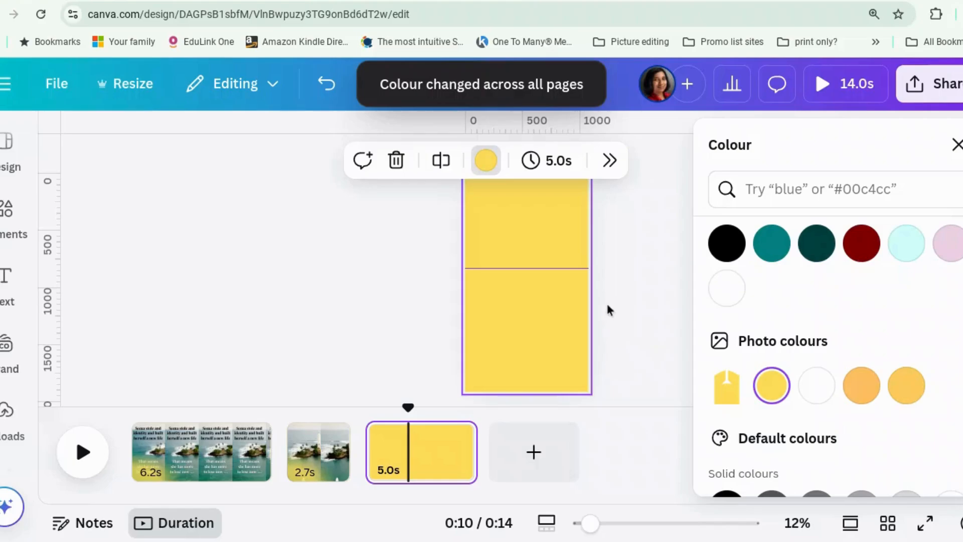
- Turn page 3's yellow background into a gradient and set its second colour to bright red, #FF2B16
left_click(486, 162)
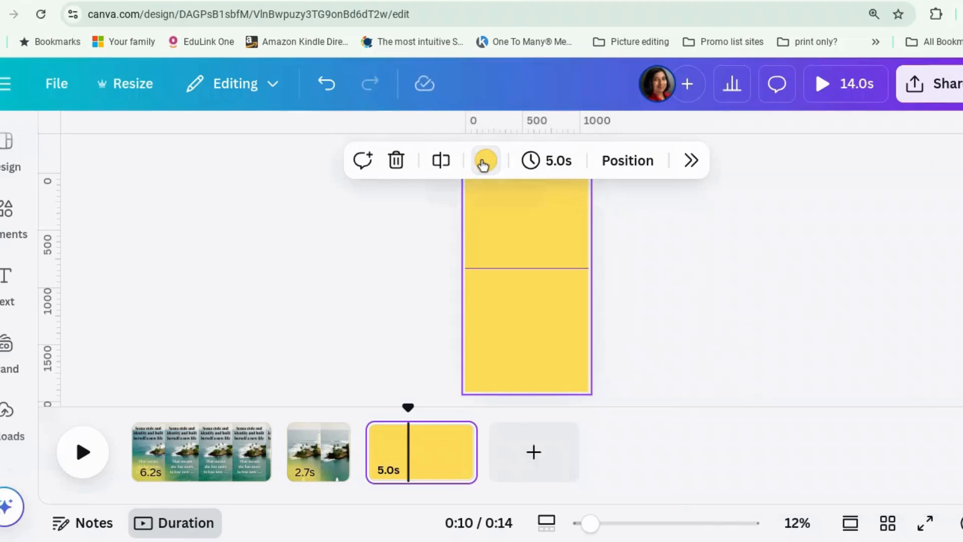
left_click(486, 162)
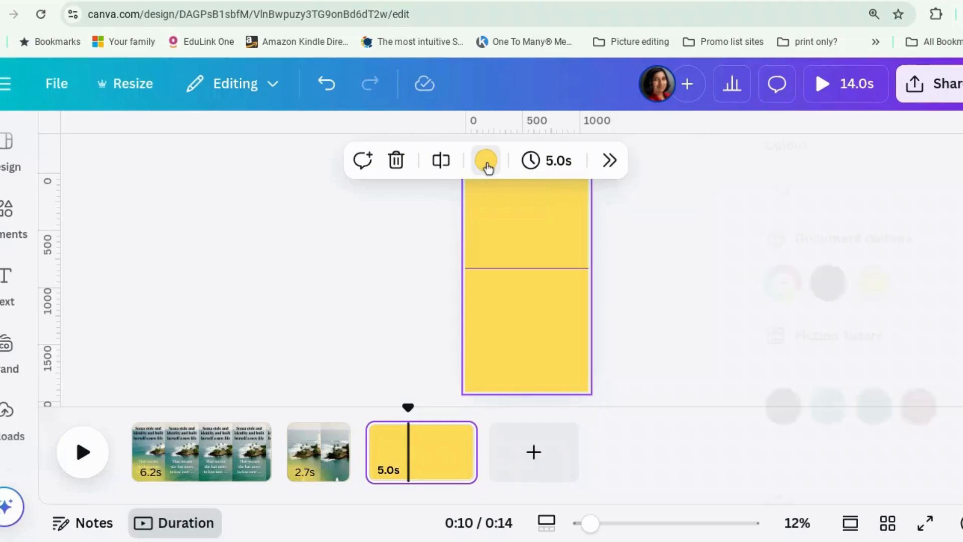
mouse_move(814, 291)
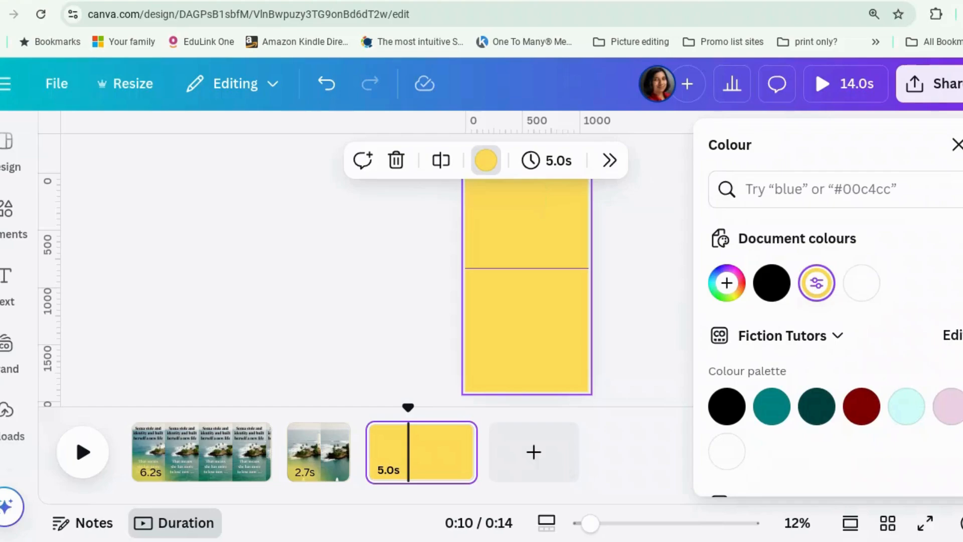
left_click(817, 284)
left_click(896, 335)
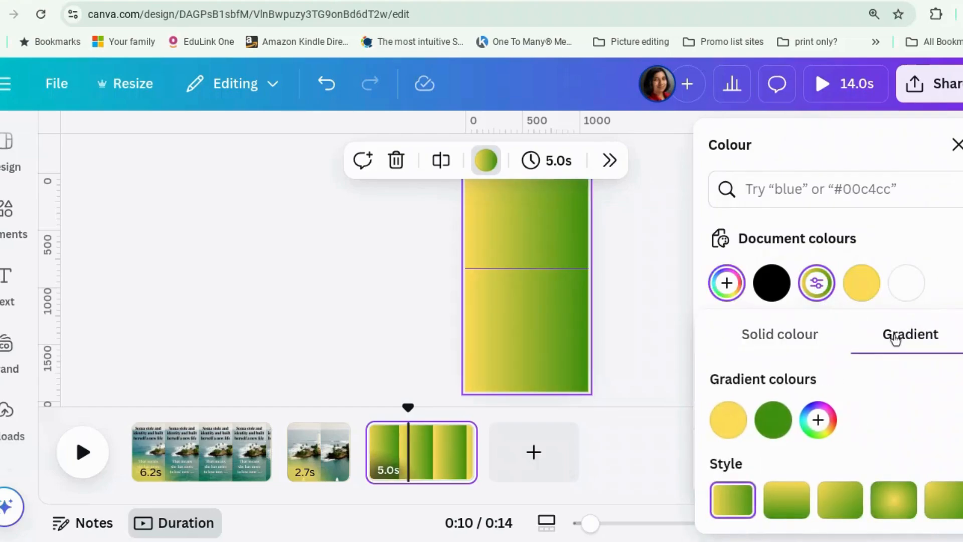
left_click(773, 420)
left_click_drag(785, 310, 718, 317)
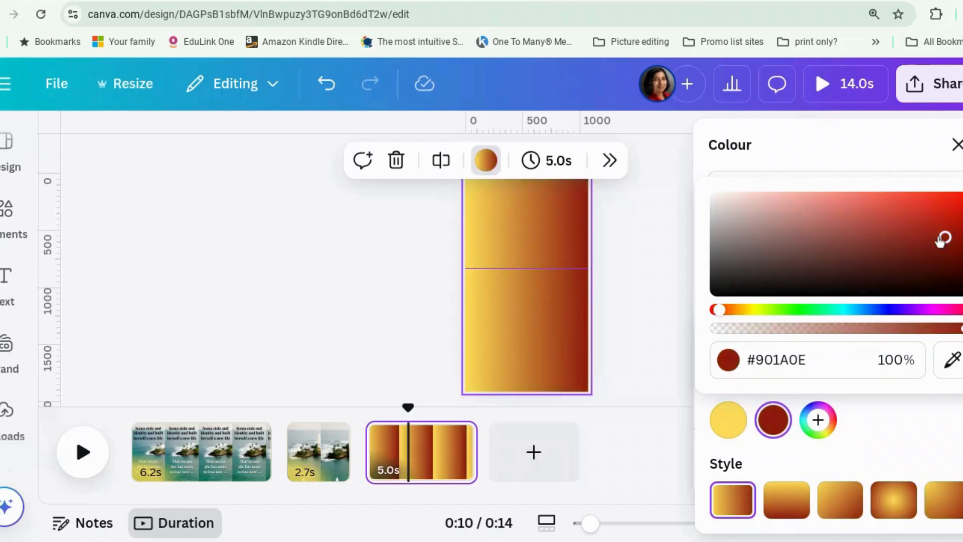
left_click_drag(946, 229, 947, 197)
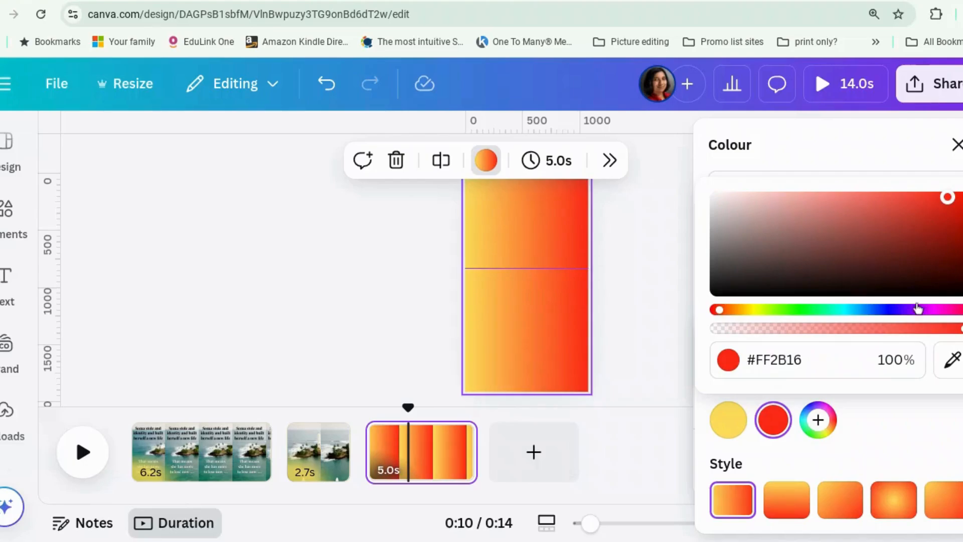
- Move the red ahead of the yellow in the gradient and add two more yellow #FFDD59 colour stops
left_click(886, 428)
left_click_drag(726, 421, 788, 415)
left_click(817, 419)
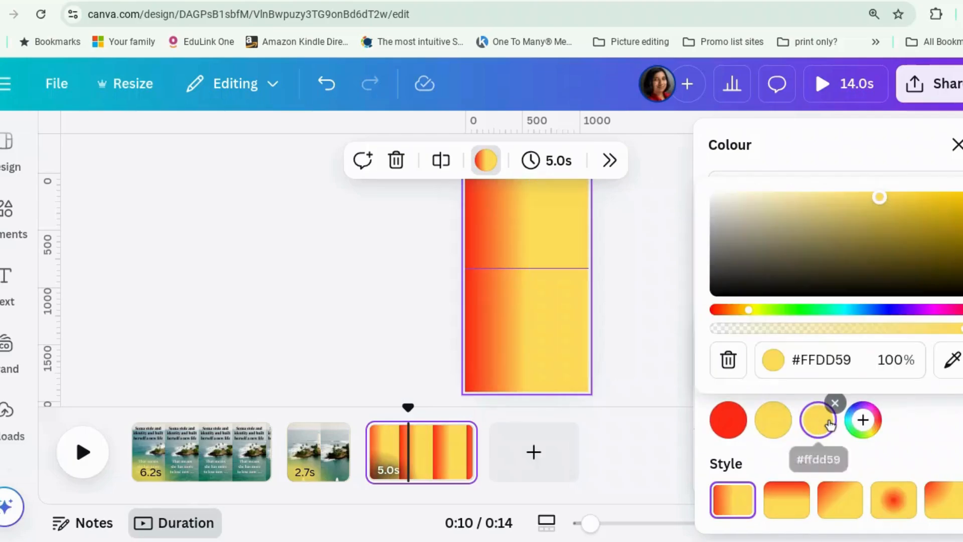
left_click(822, 418)
left_click(863, 419)
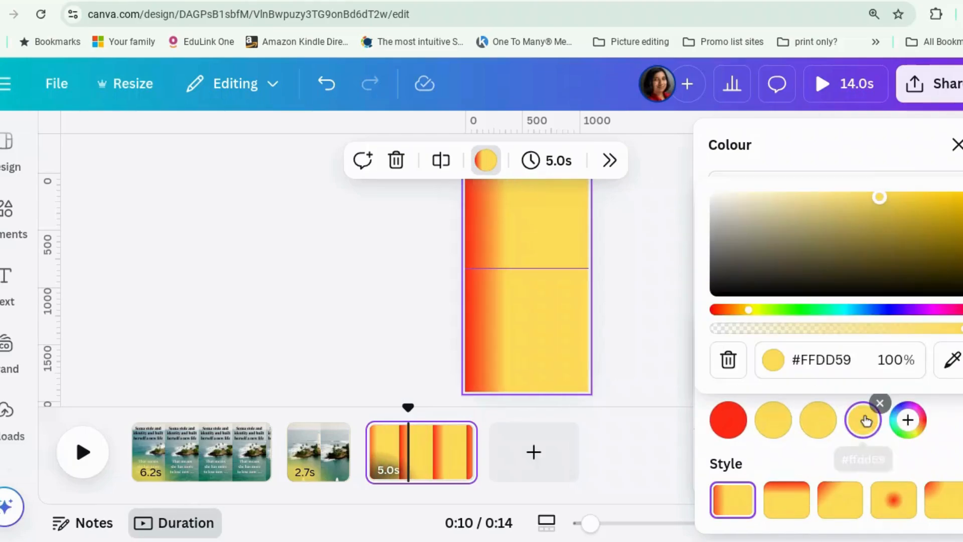
- Make the gradient run vertically and move red to the last colour stop so it falls at the page's lower edge
left_click(797, 507)
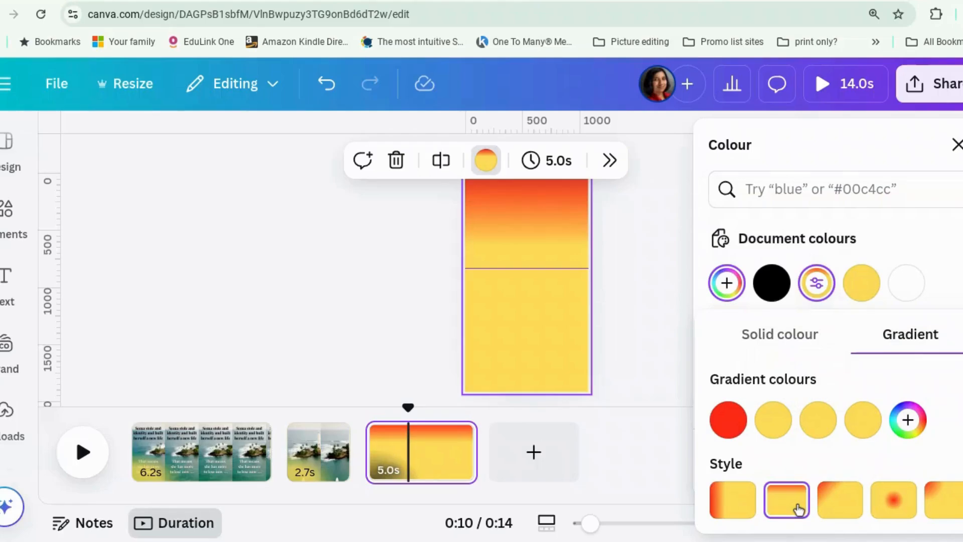
left_click_drag(735, 421, 930, 414)
left_click(909, 420)
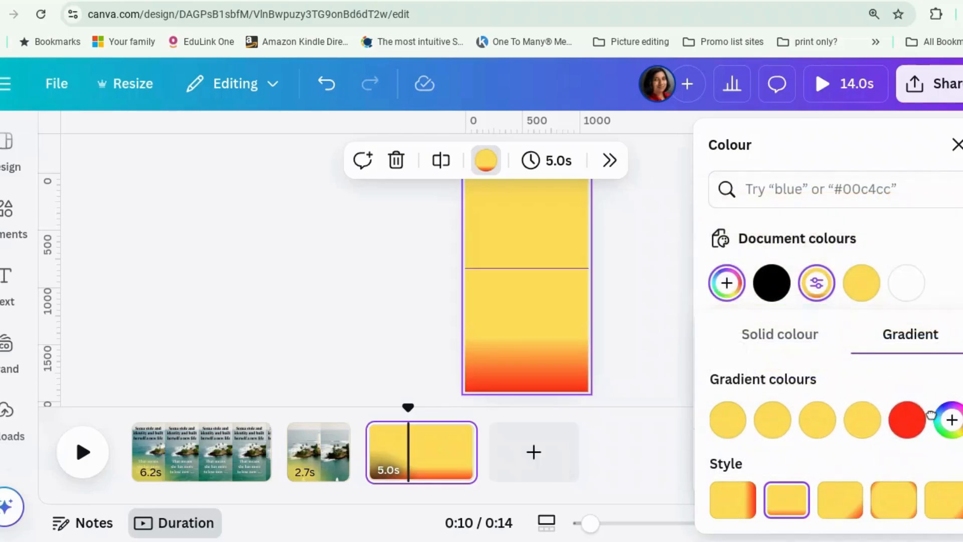
left_click(666, 390)
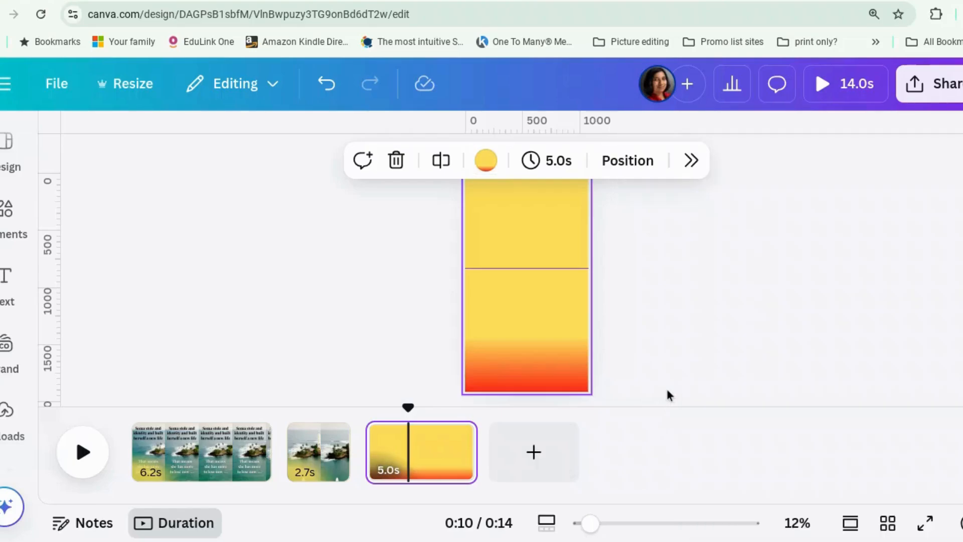
- Search the uploaded images for "when soma" and add the 3D book mockup to page 3
left_click(546, 256)
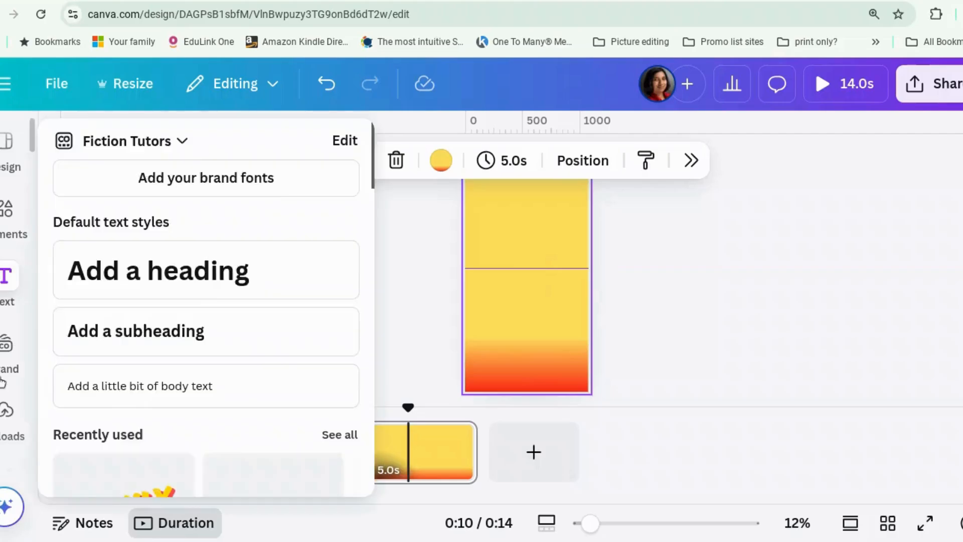
left_click(5, 424)
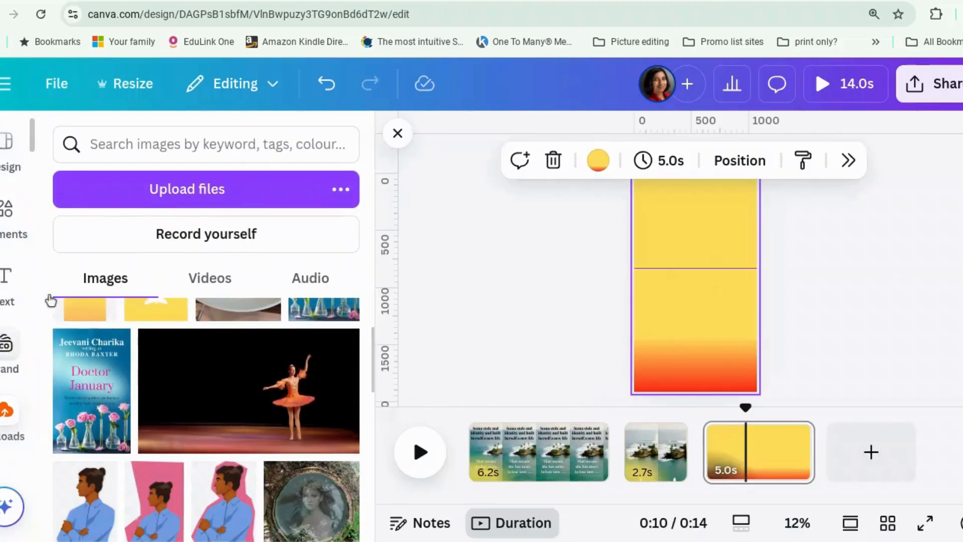
left_click(148, 148)
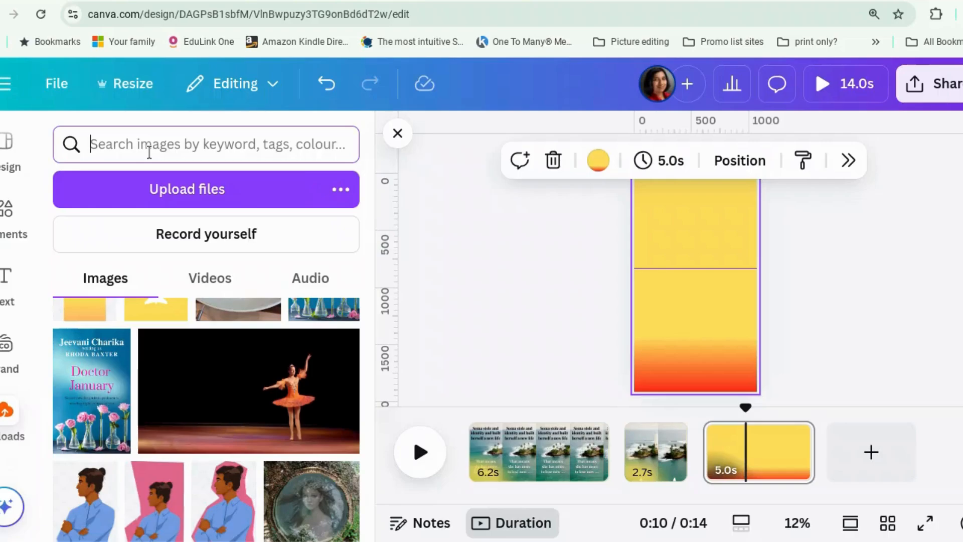
type("when soma")
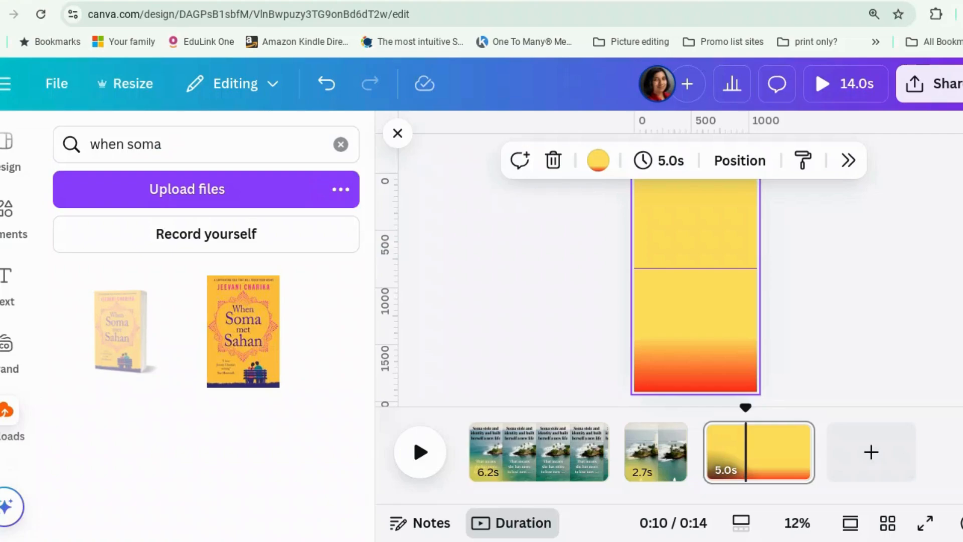
left_click(121, 331)
left_click(129, 341)
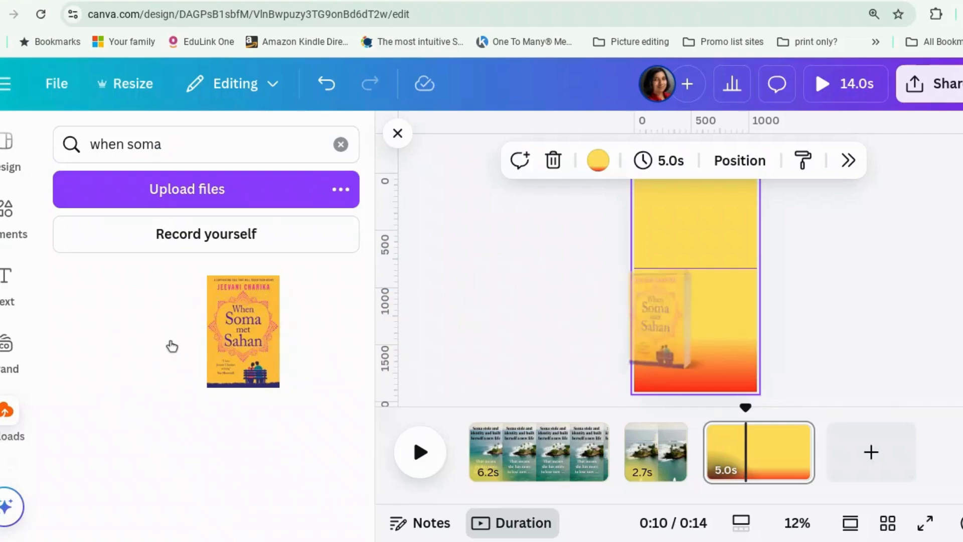
left_click(792, 304)
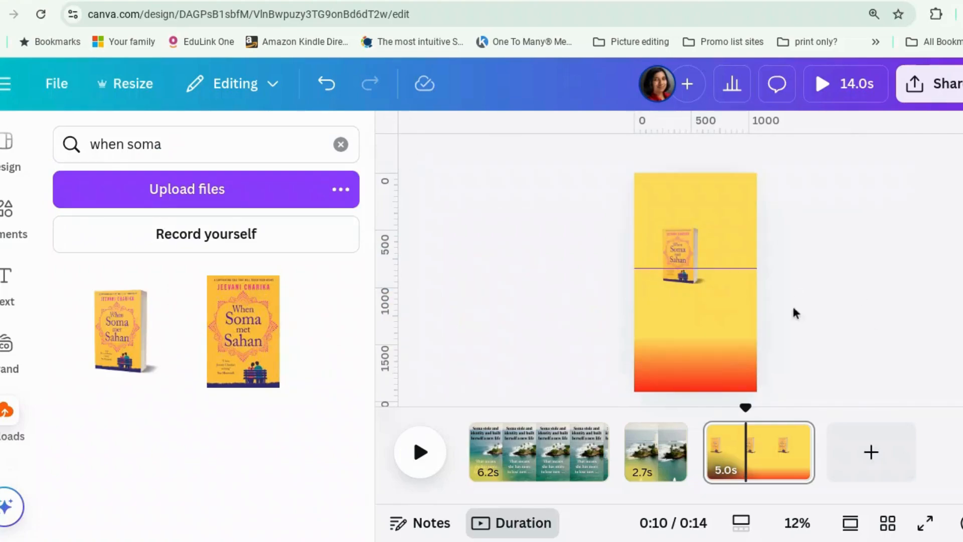
- Enlarge the book mockup to nearly the page's width and position it in the upper part of page 3
left_click(682, 254)
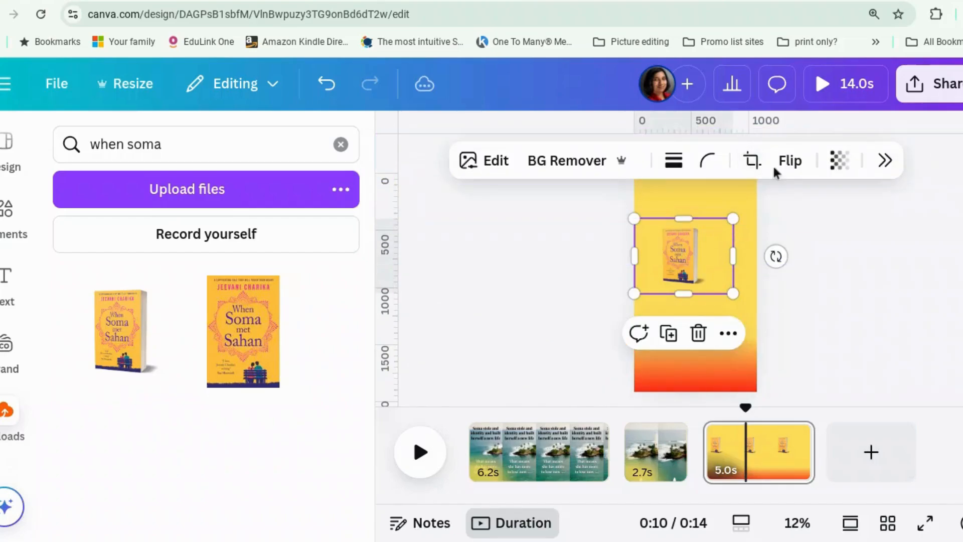
left_click(799, 296)
left_click(682, 256)
left_click_drag(734, 294, 824, 362)
left_click_drag(633, 217, 588, 187)
left_click_drag(702, 284, 699, 266)
left_click(835, 324)
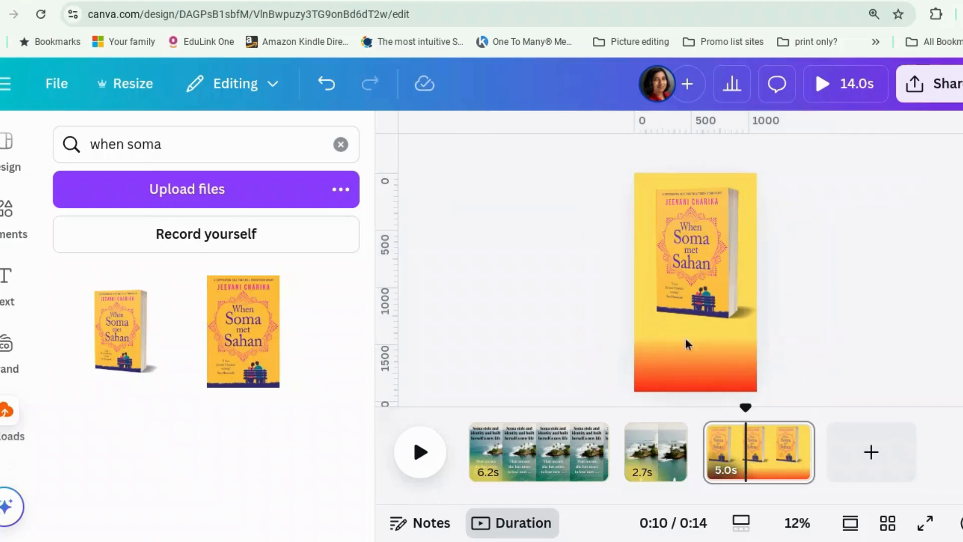
- Add a heading reading "READ NOW" to page 3
left_click(5, 273)
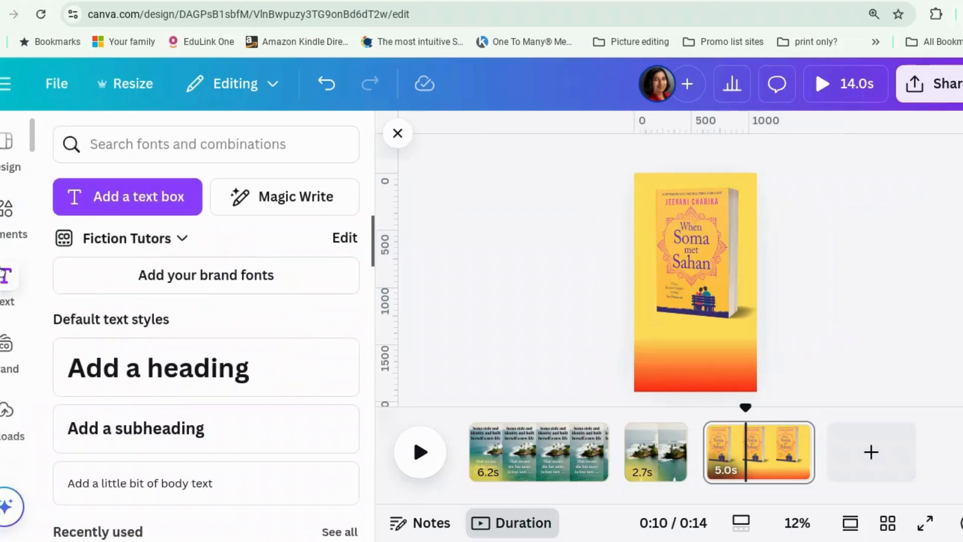
left_click(147, 360)
type("READ NOW")
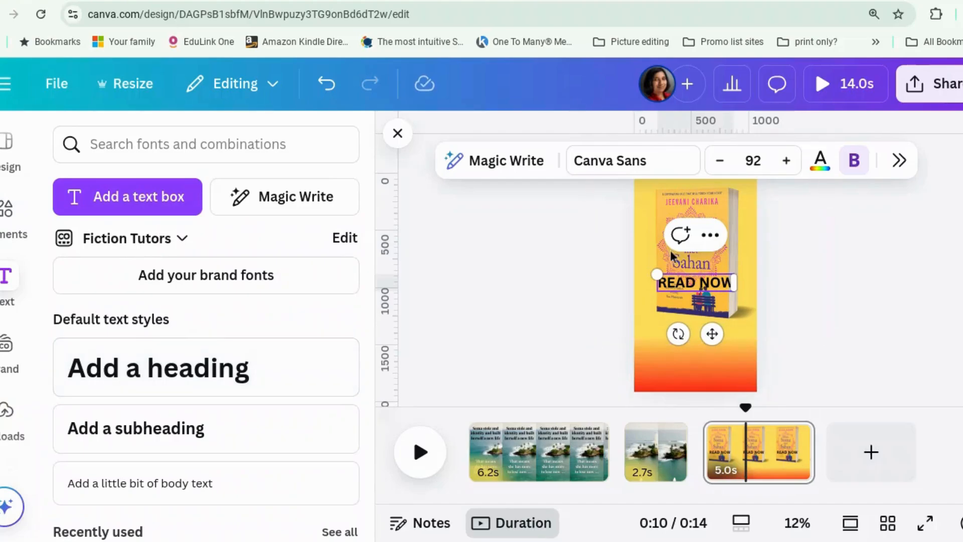
- Enlarge the READ NOW heading to size 135 and centre it just beneath the book mockup
left_click_drag(632, 263, 604, 259)
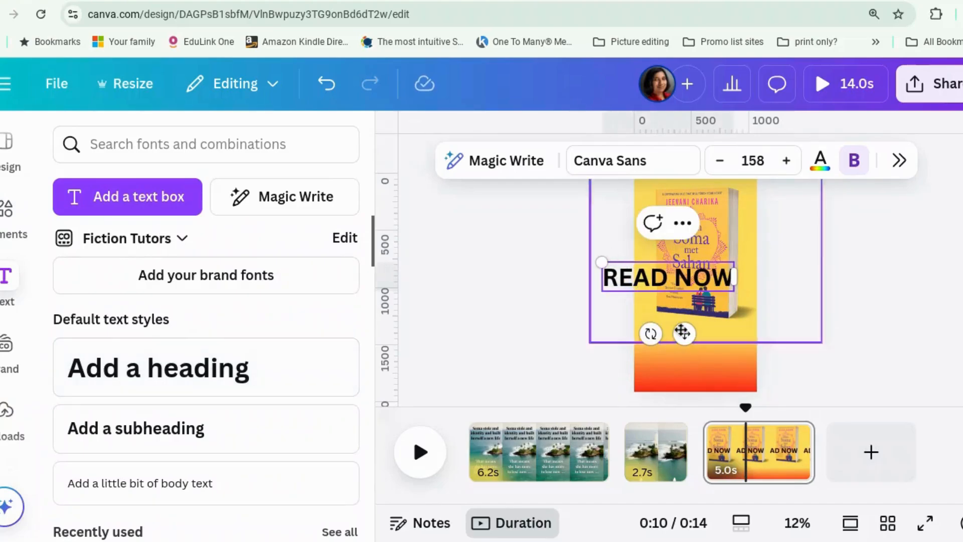
left_click_drag(679, 331, 716, 376)
left_click_drag(633, 309, 658, 317)
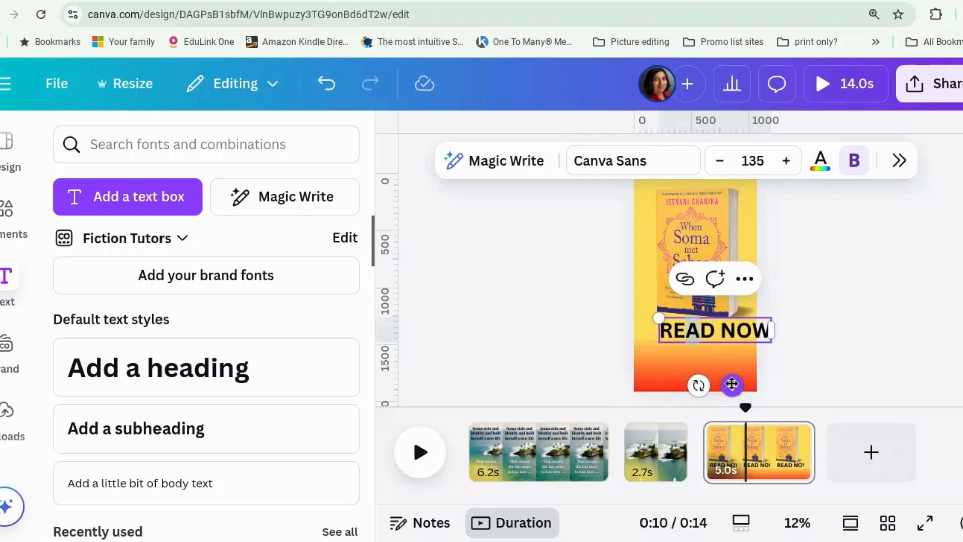
left_click_drag(732, 384, 710, 391)
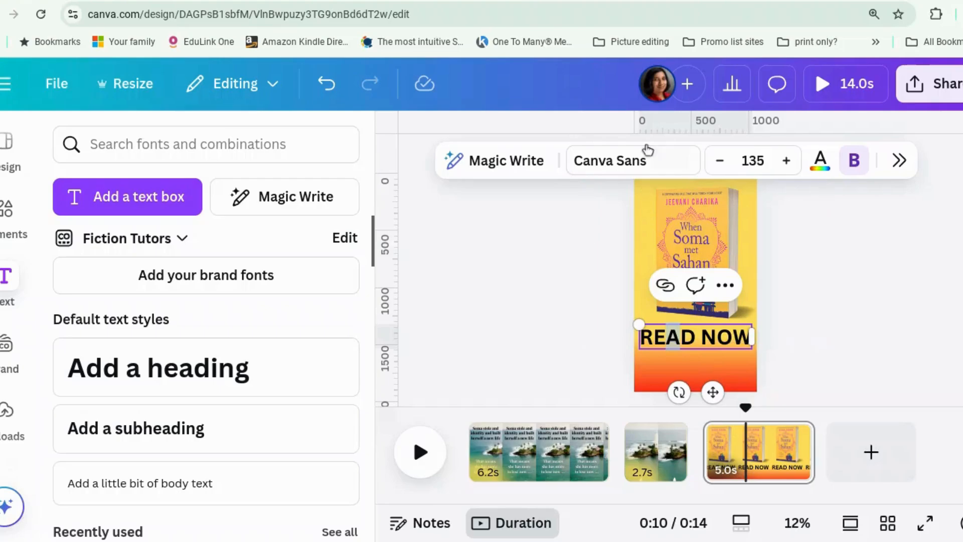
left_click(850, 352)
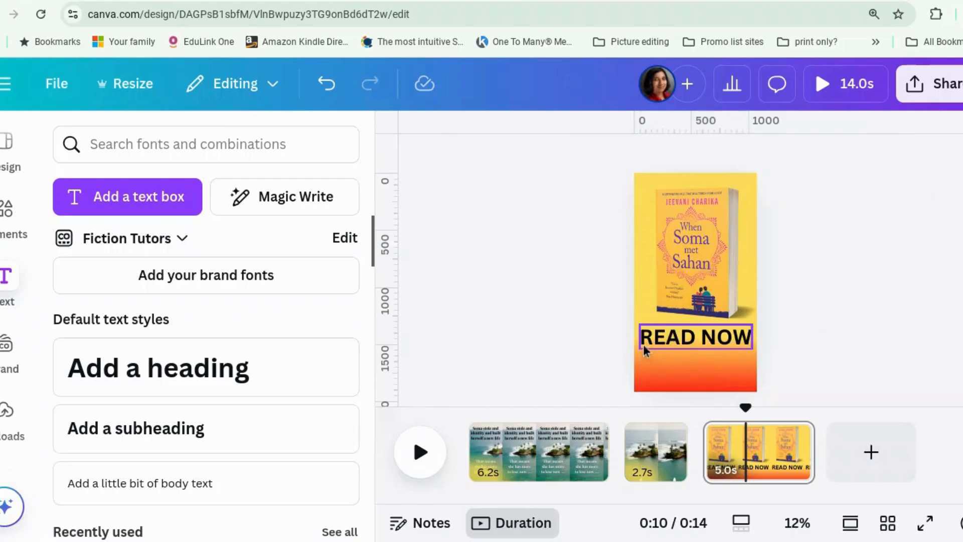
- Set the READ NOW heading's font to Playfair Display
left_click(646, 341)
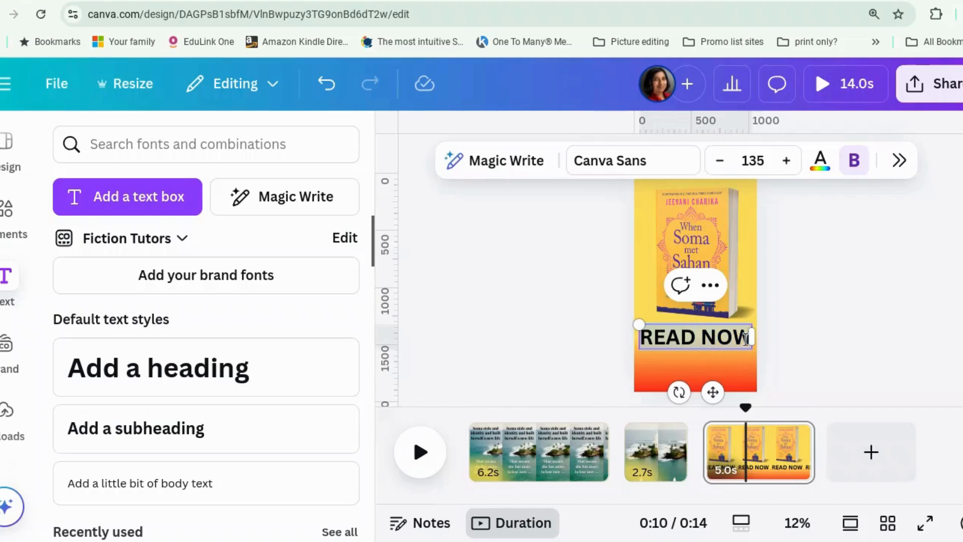
left_click(664, 165)
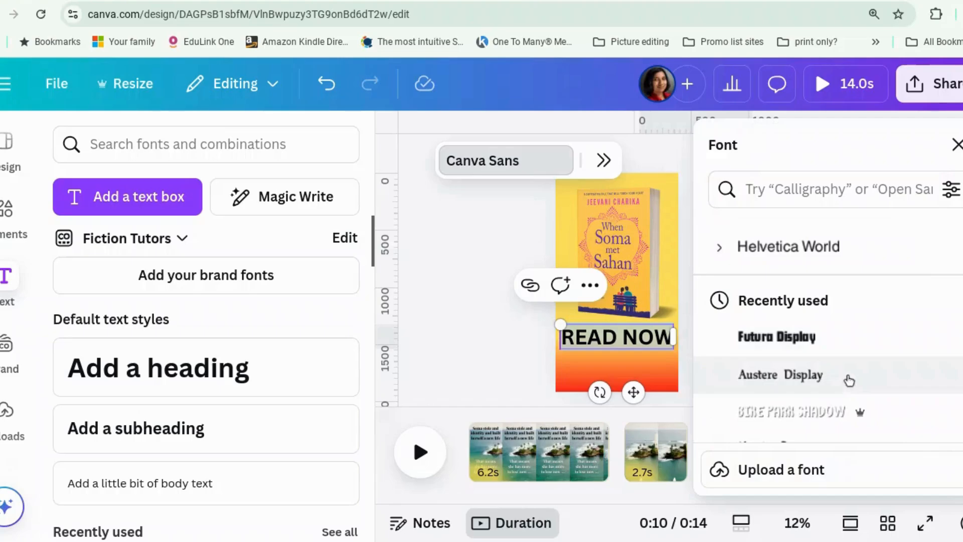
scroll(862, 303, "up", 8)
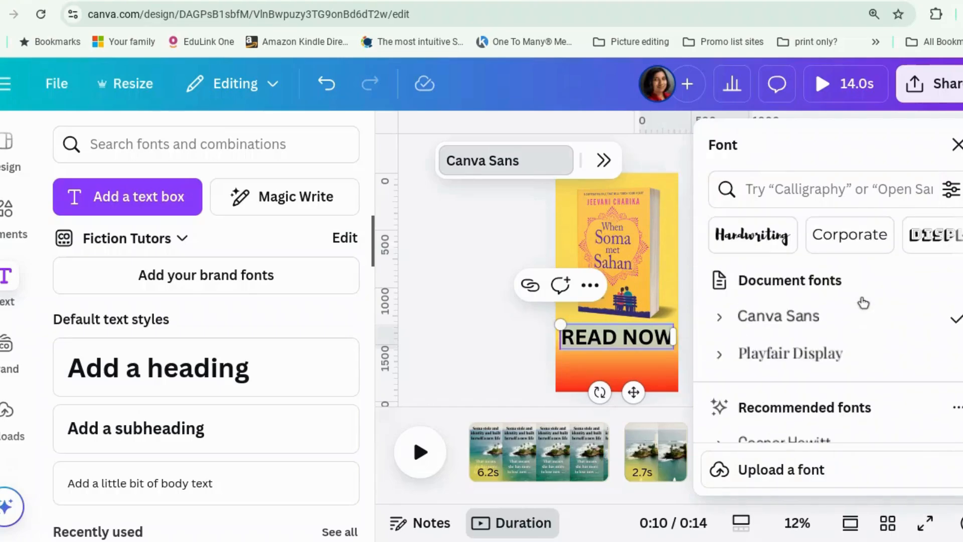
scroll(859, 296, "down", 5)
scroll(860, 301, "up", 5)
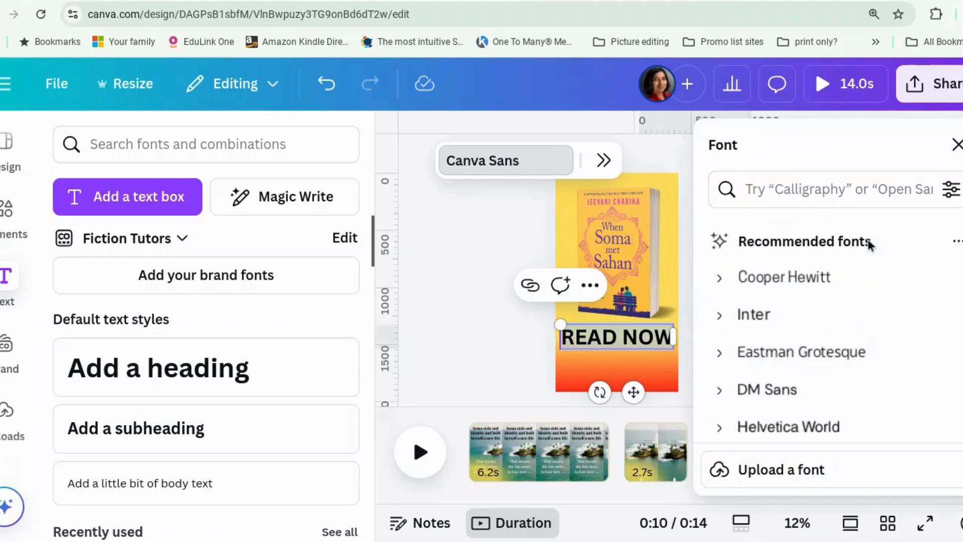
left_click(873, 275)
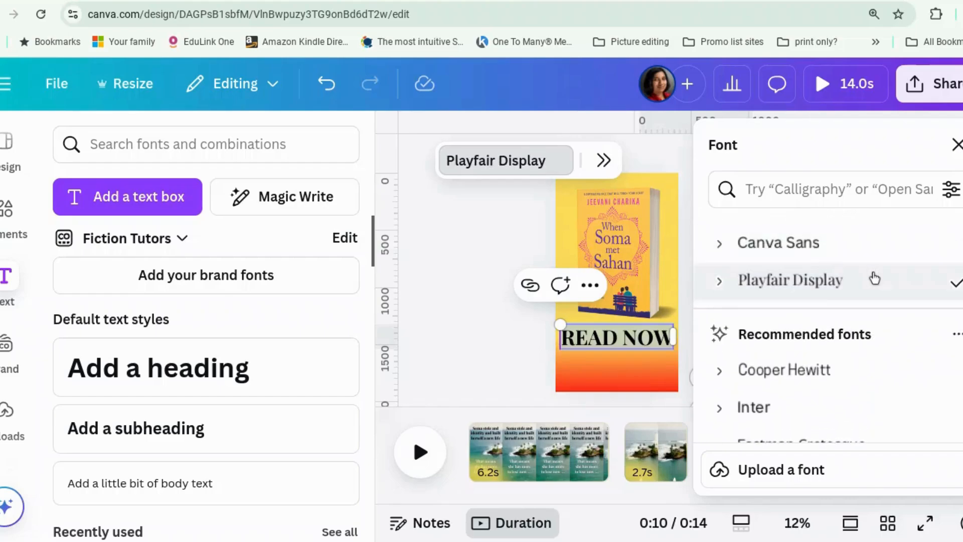
left_click(482, 311)
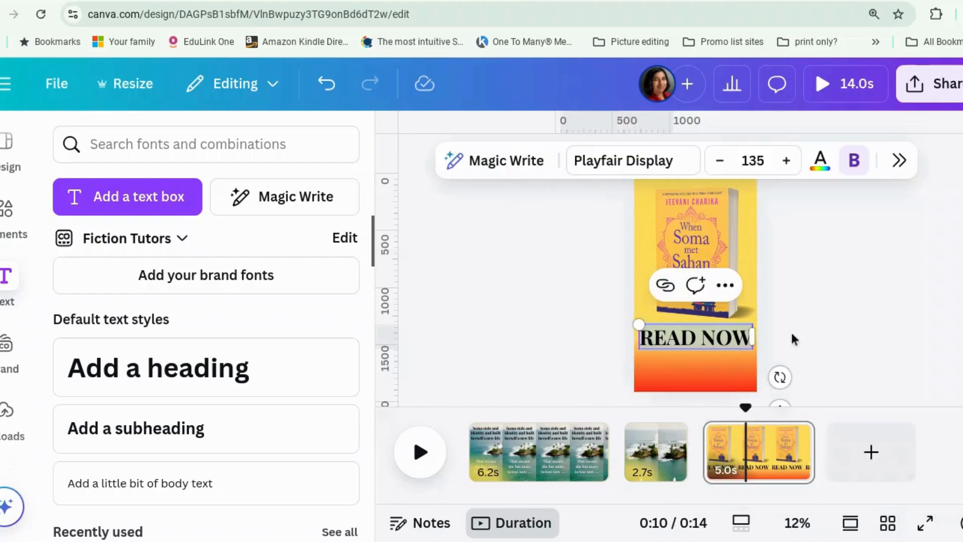
- Scale the READ NOW heading on page 3 down to size 127 and move it slightly lower beneath the book mockup
left_click(650, 341)
left_click_drag(638, 325, 646, 327)
left_click(829, 355)
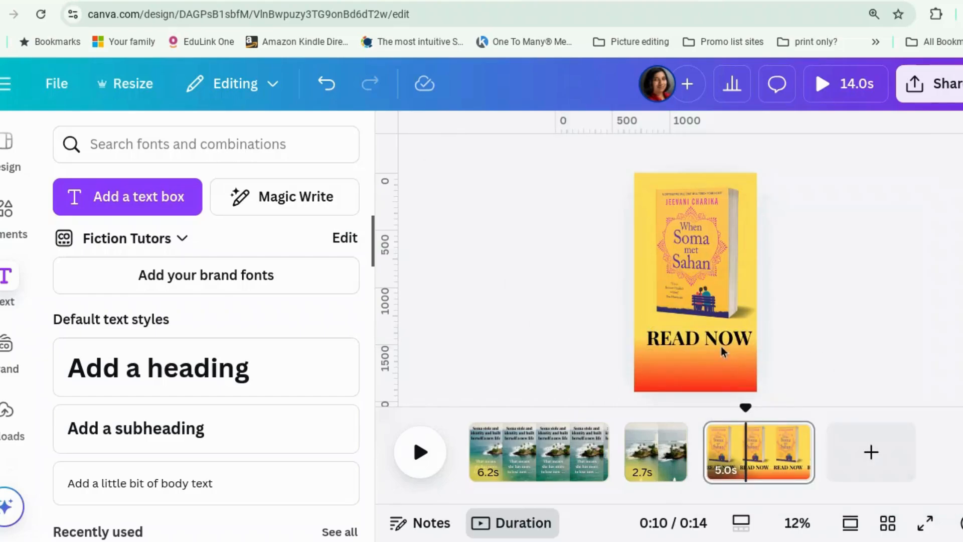
left_click_drag(715, 343, 720, 342)
left_click(830, 325)
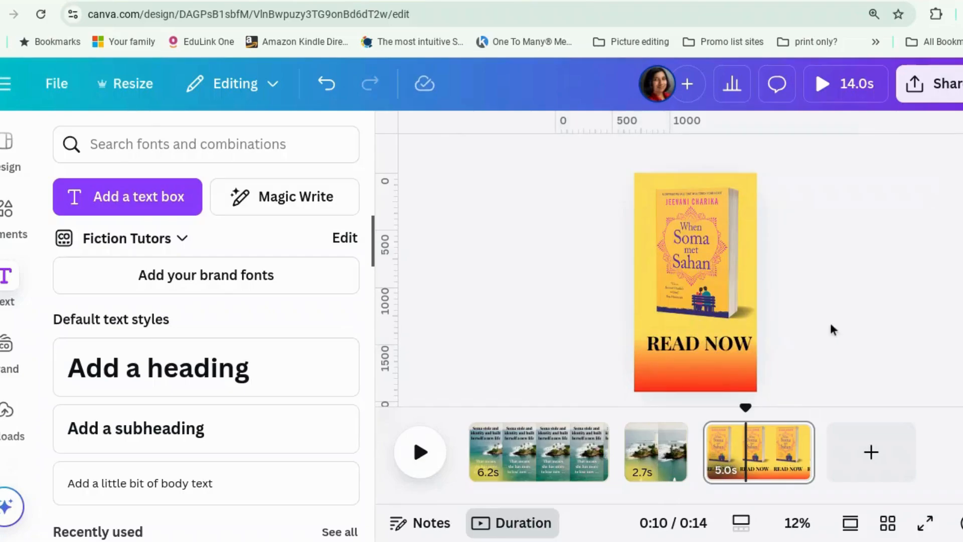
- Try the Succession text animation, played on enter, on the READ NOW heading
left_click(727, 345)
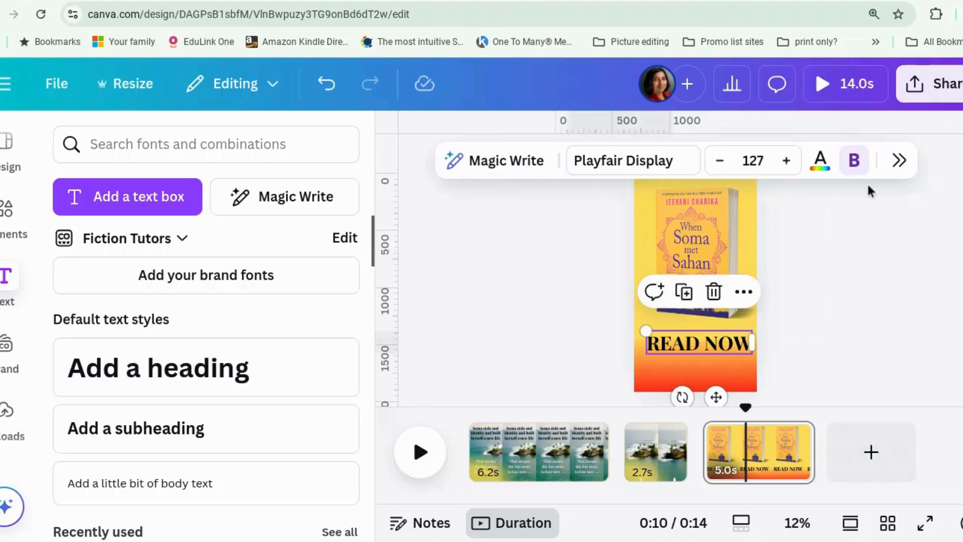
left_click(897, 161)
scroll(889, 272, "down", 6)
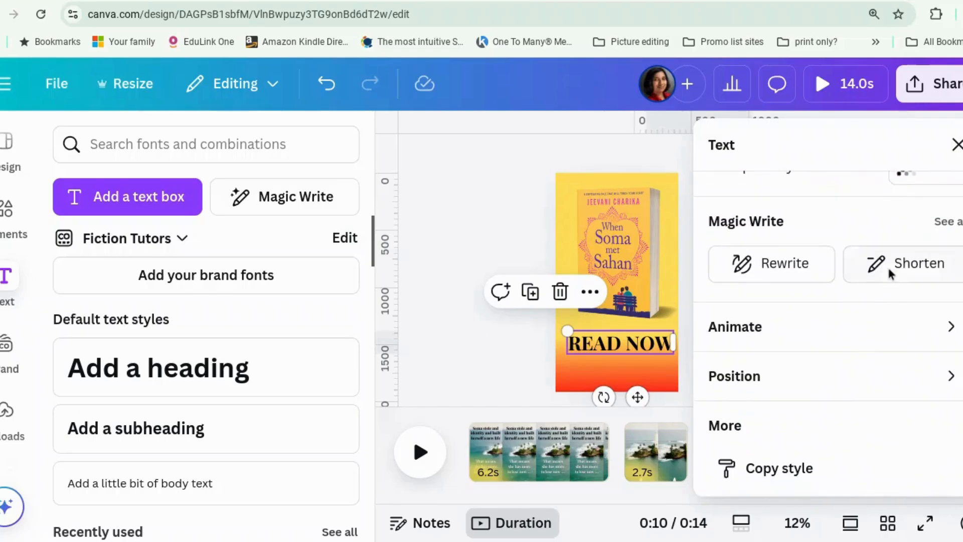
left_click(877, 347)
scroll(879, 348, "down", 4)
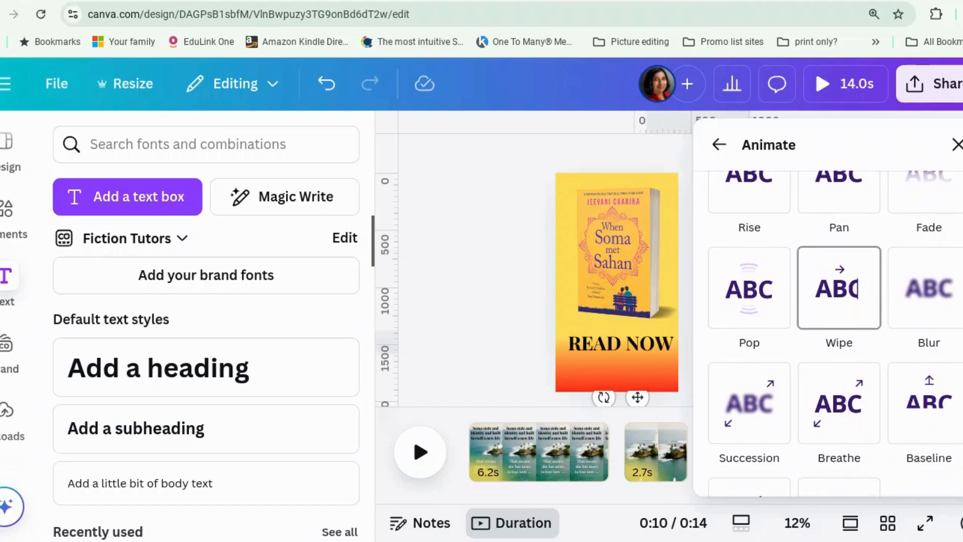
scroll(877, 344, "down", 1)
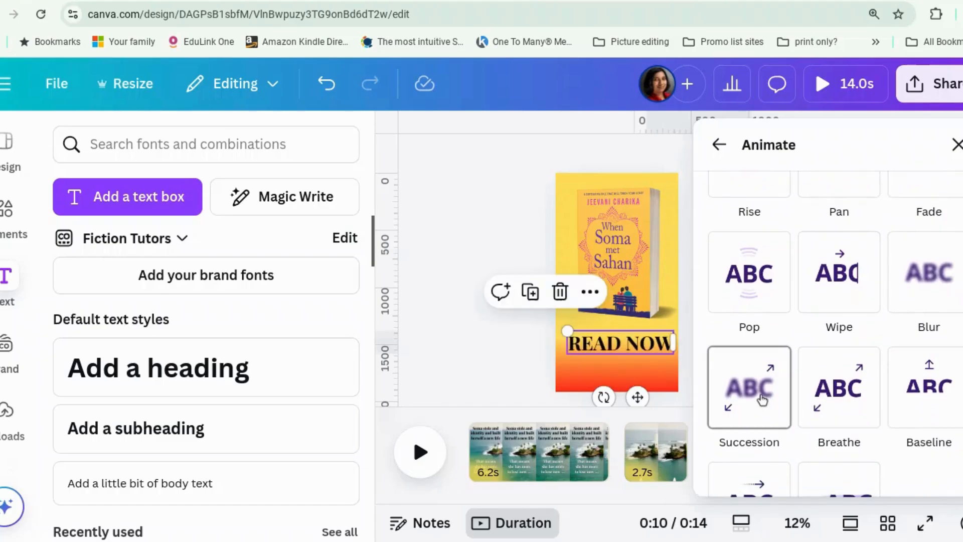
left_click(762, 399)
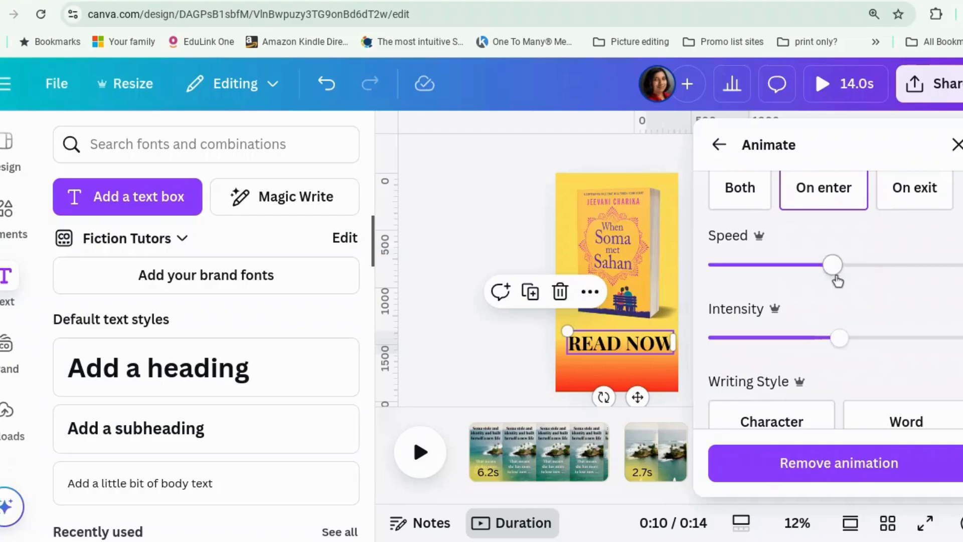
- Add the Flicker motion effect to the READ NOW heading alongside its text animation
scroll(836, 280, "down", 10)
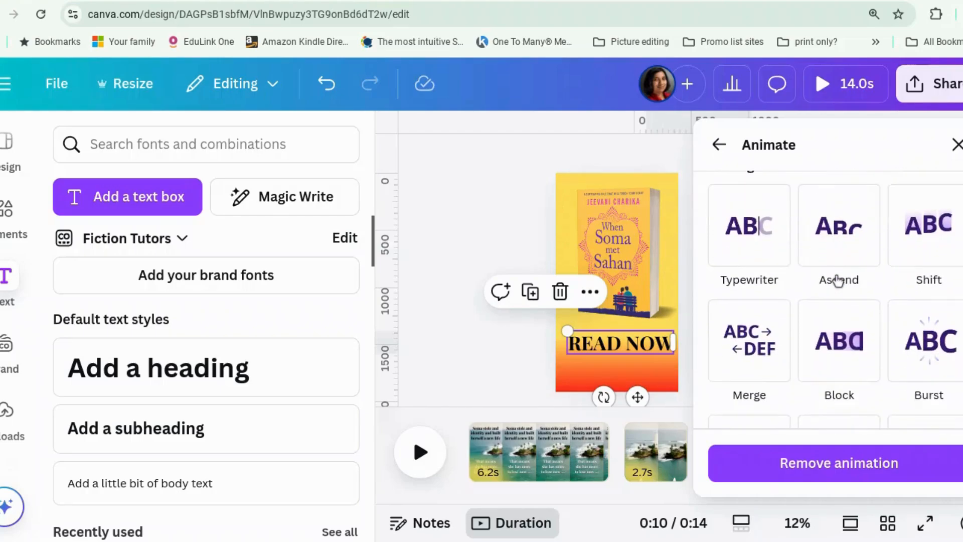
scroll(837, 281, "down", 8)
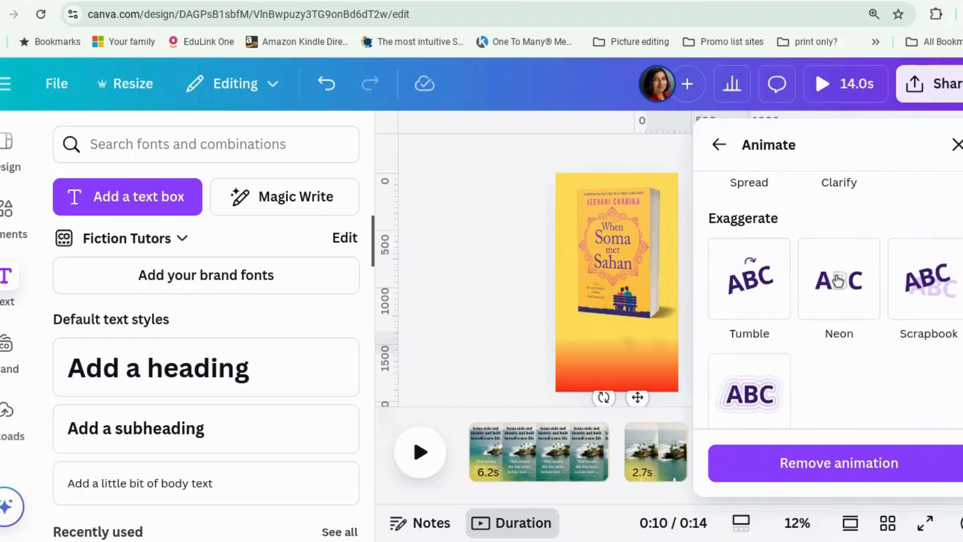
scroll(836, 279, "down", 5)
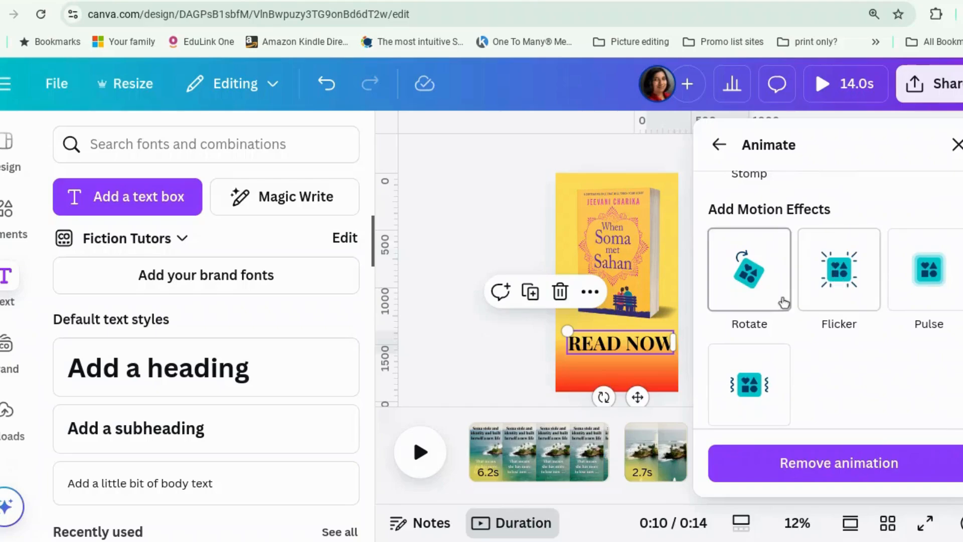
left_click(836, 302)
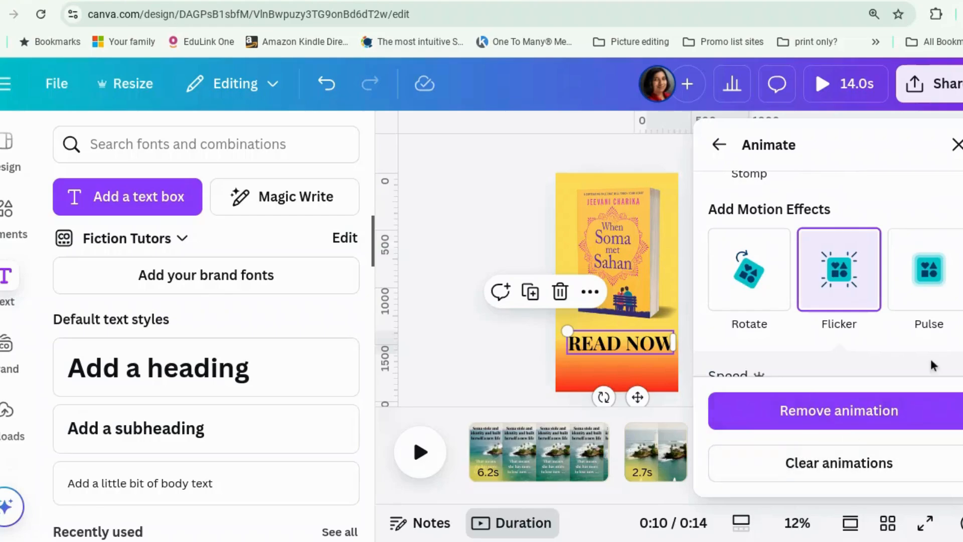
- Browse back through the text animations and remove the animations applied to the READ NOW heading
scroll(910, 202, "up", 10)
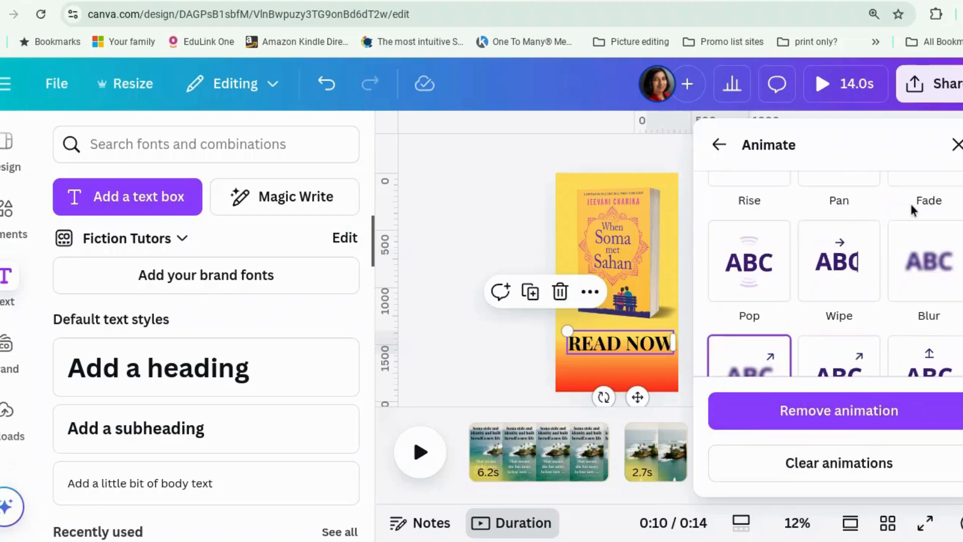
scroll(910, 202, "down", 3)
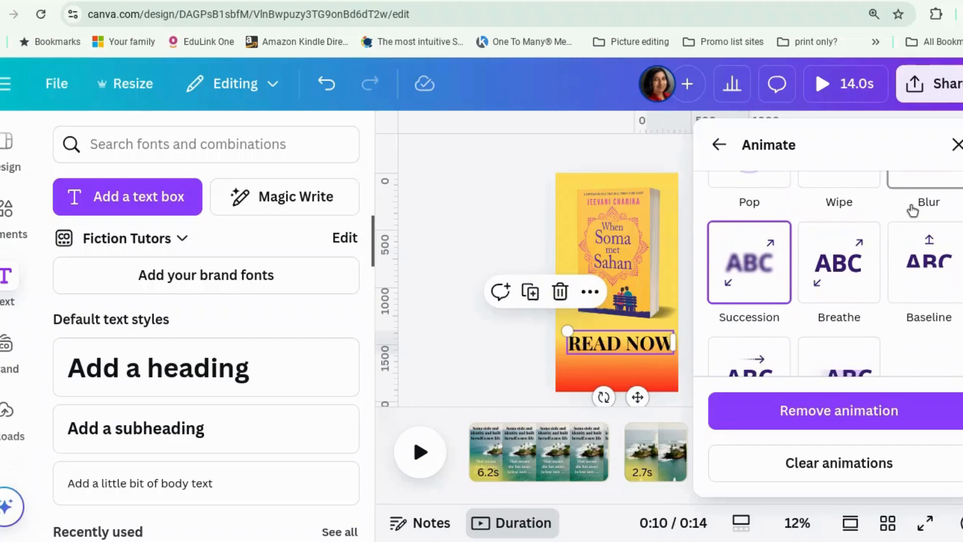
scroll(912, 211, "down", 5)
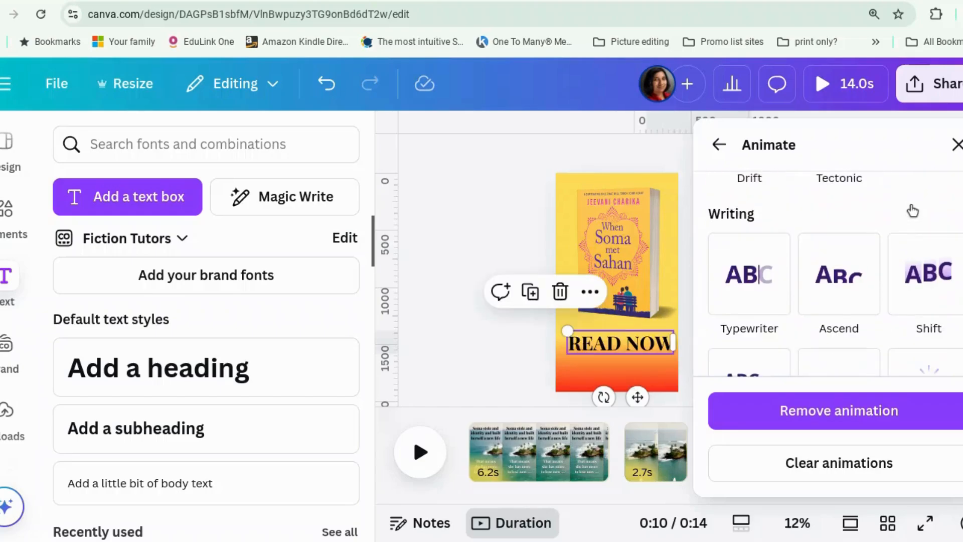
scroll(912, 212, "up", 10)
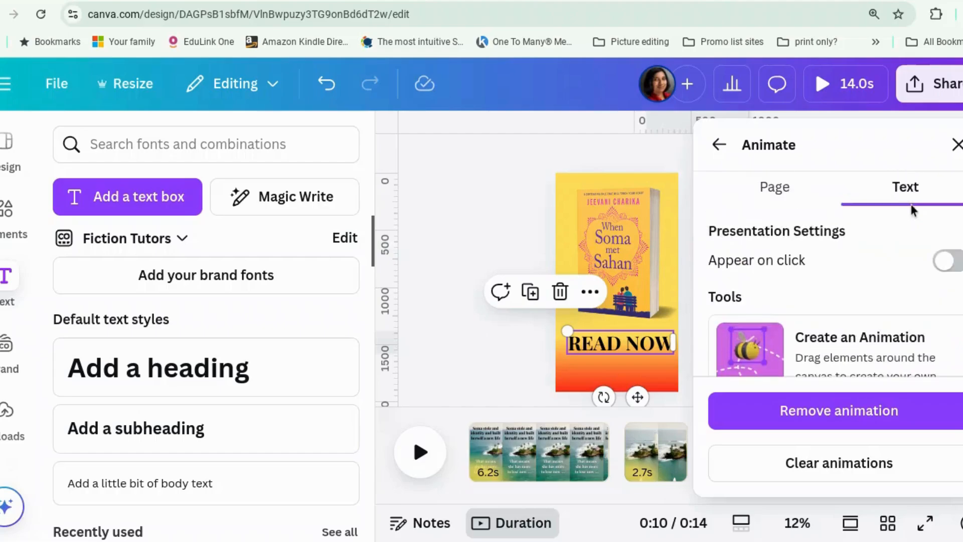
scroll(911, 211, "down", 5)
scroll(912, 211, "up", 3)
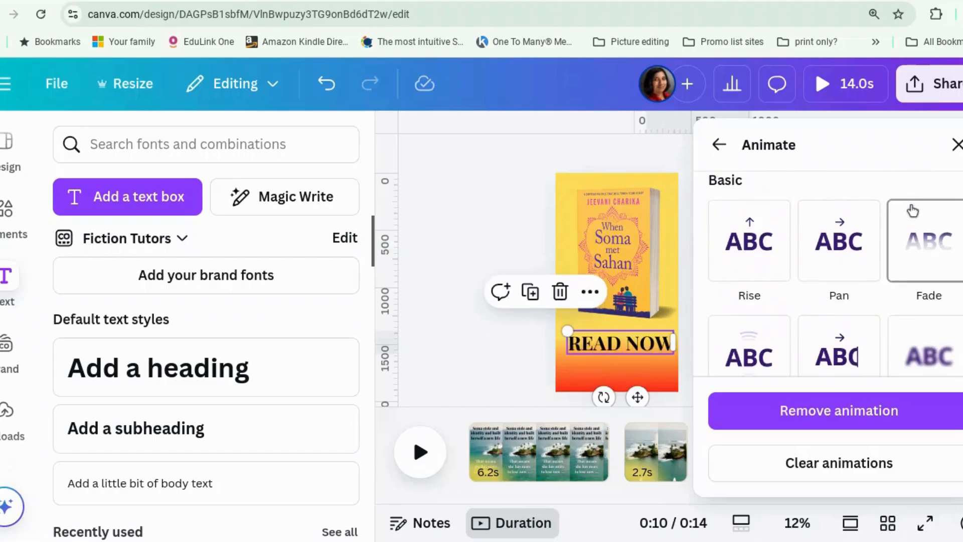
scroll(912, 211, "down", 2)
left_click(765, 372)
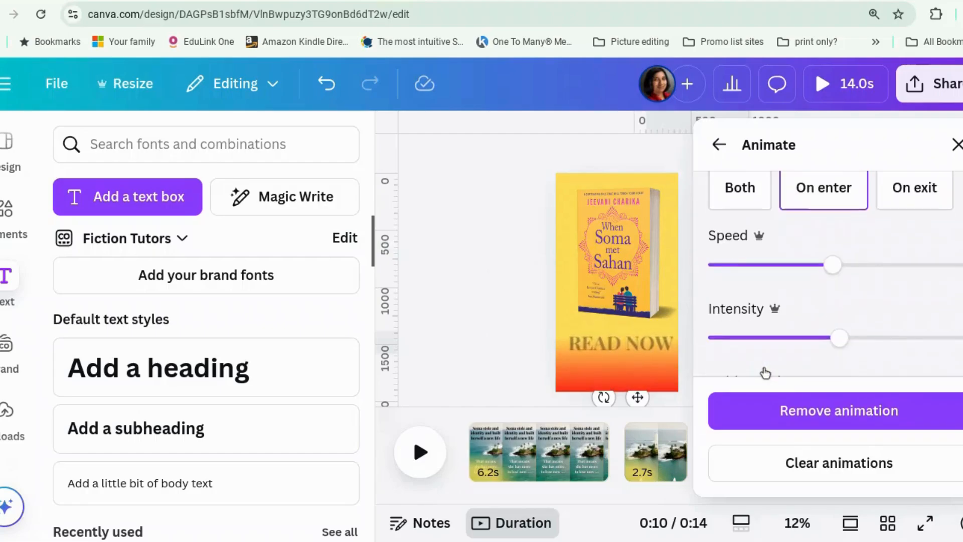
left_click(784, 420)
- Apply only the Flicker motion effect to the READ NOW heading and close the animation settings
scroll(797, 296, "down", 4)
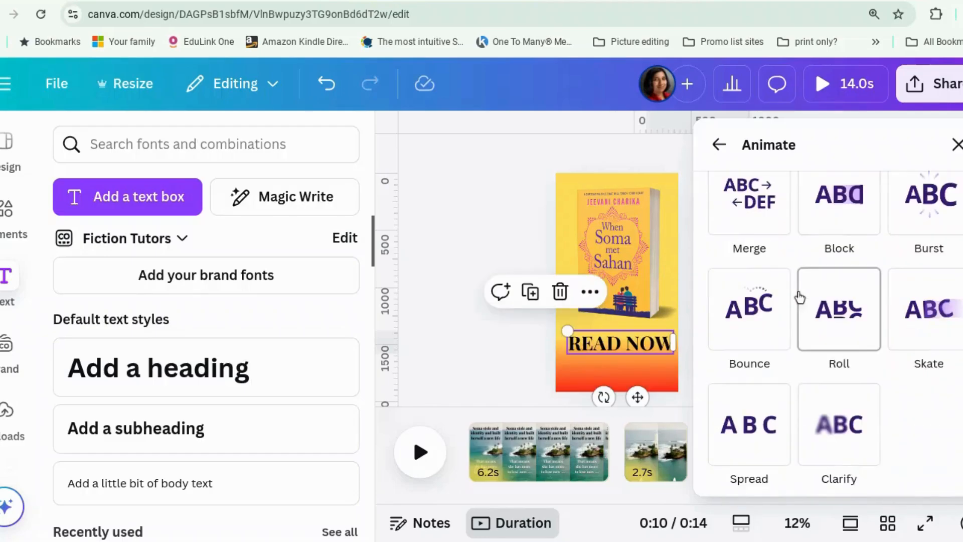
scroll(798, 297, "down", 5)
left_click(819, 340)
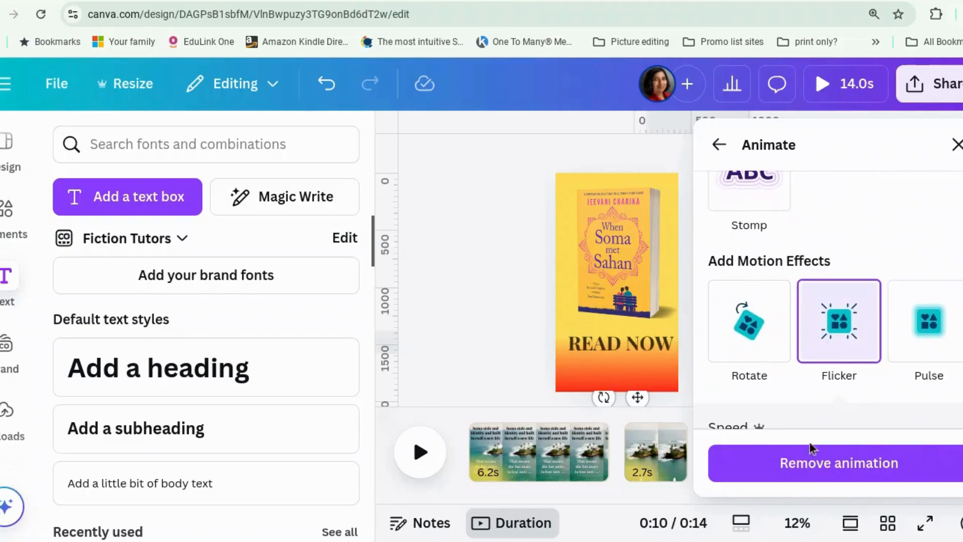
left_click(957, 146)
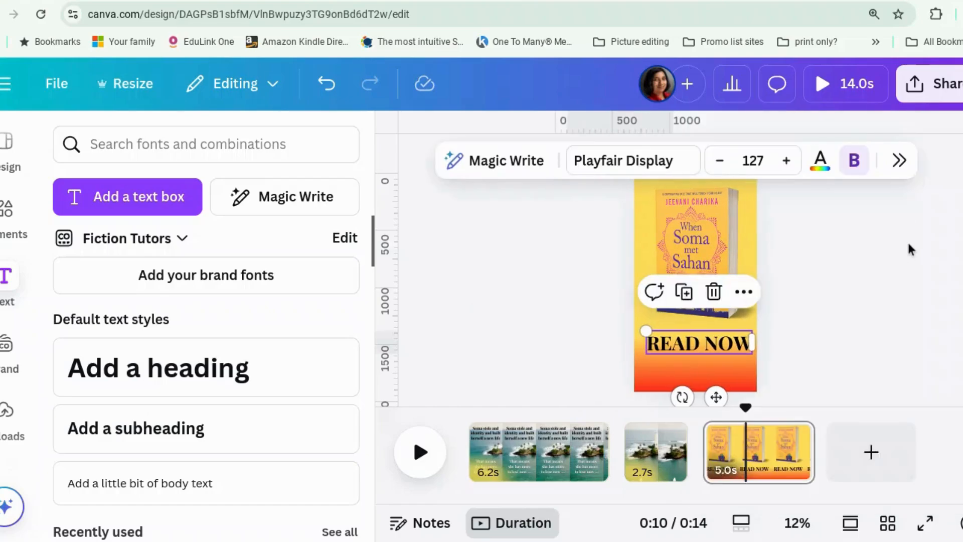
left_click(911, 249)
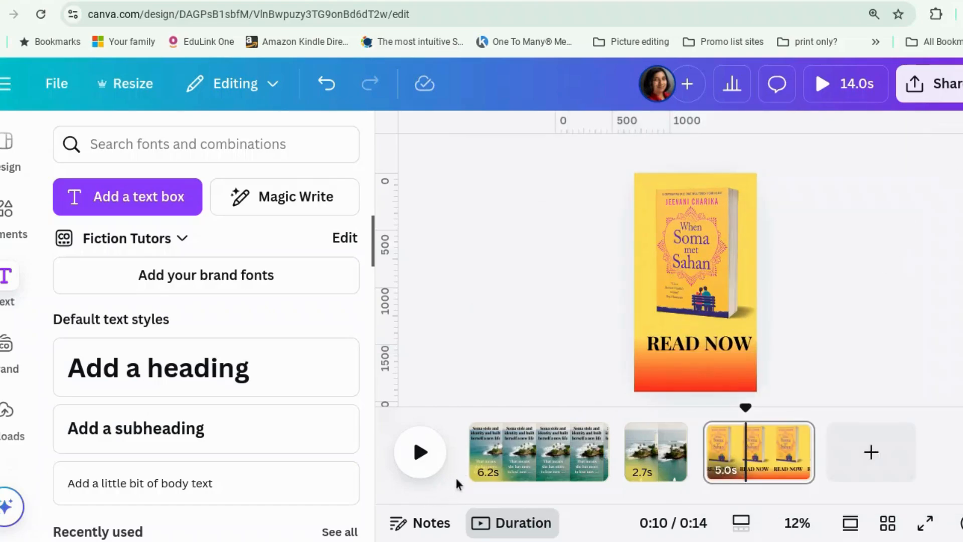
- Play the video from the beginning and pause it partway through page 1
left_click(456, 477)
left_click(420, 453)
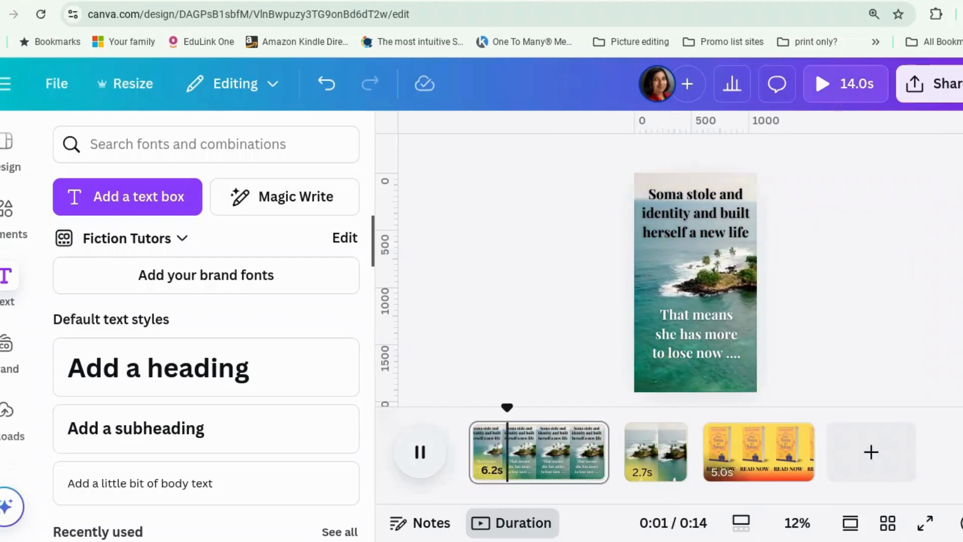
left_click(420, 453)
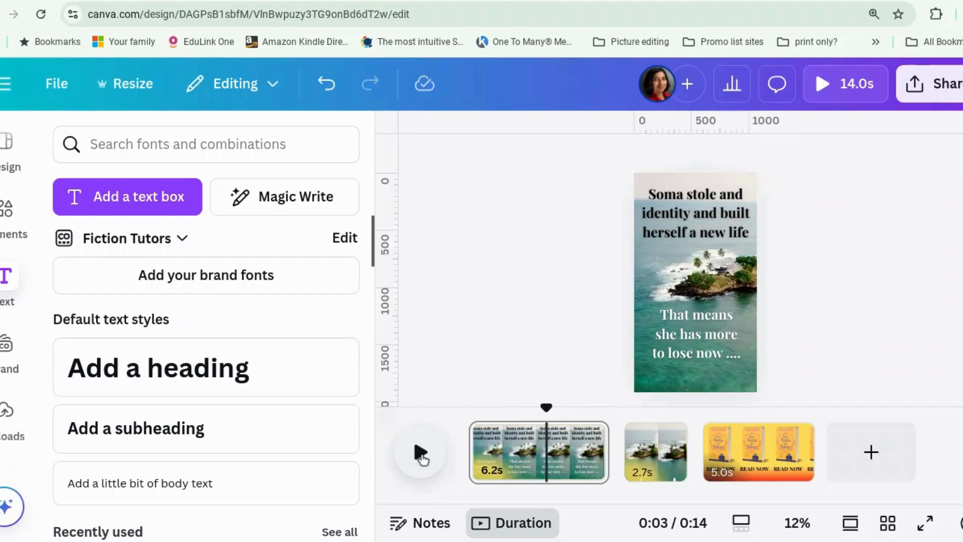
- Show the timing of page 1's "That means she has more to lose now ...." text, trim its start to leave 4.7 s, and replay the video
right_click(717, 345)
mouse_move(715, 342)
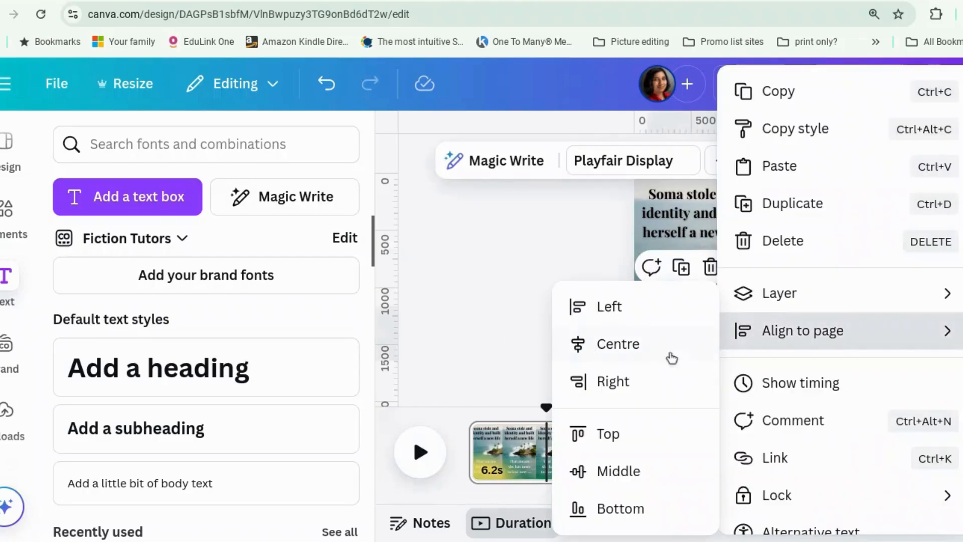
left_click(773, 386)
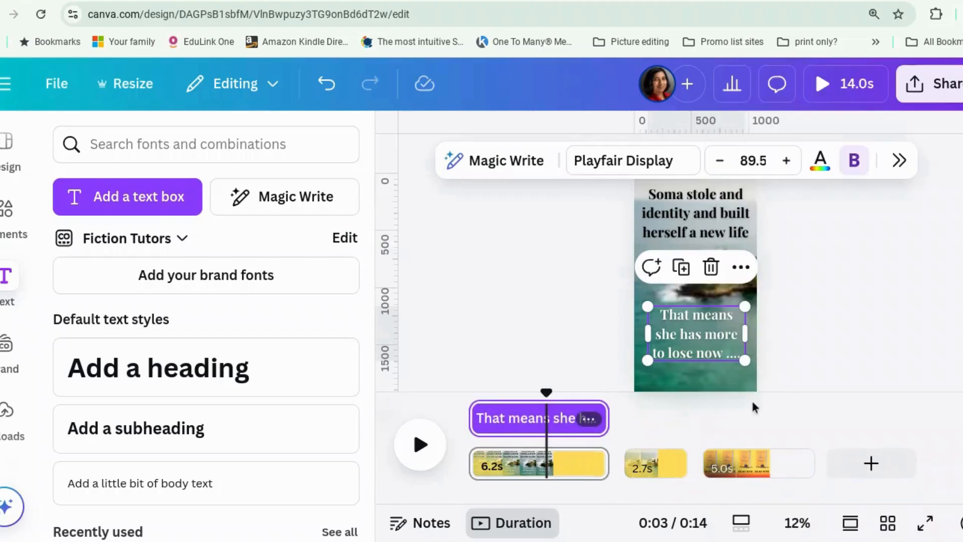
left_click_drag(485, 417, 503, 417)
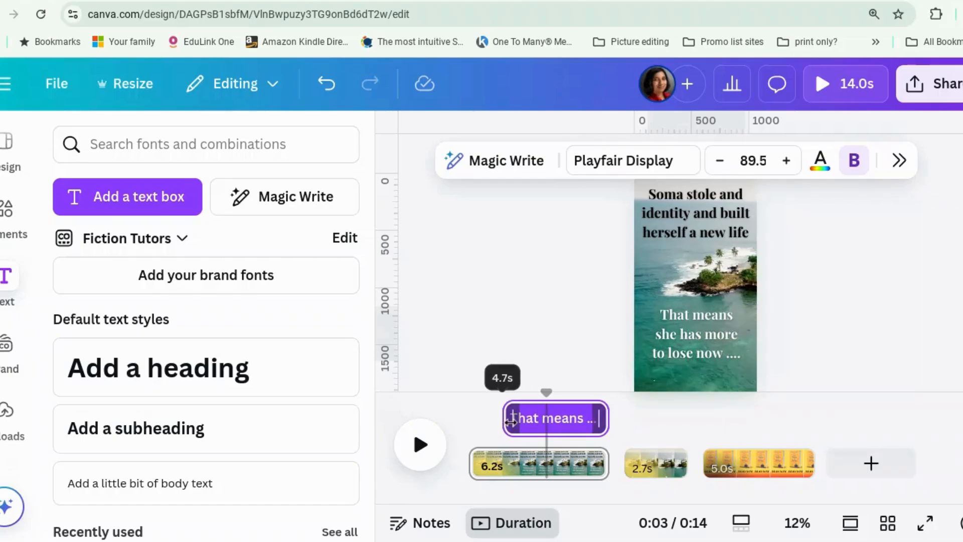
left_click(462, 492)
left_click(420, 445)
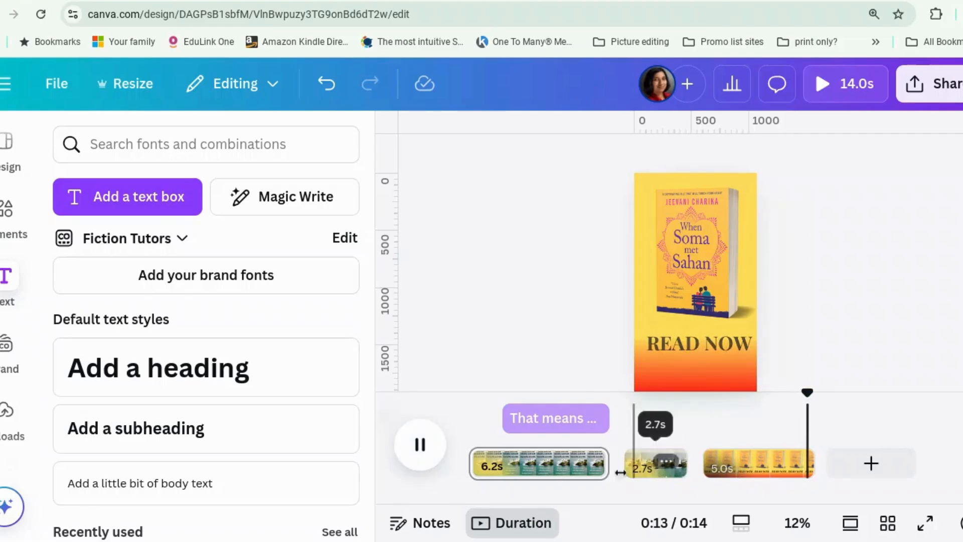
- Add a Dissolve transition between pages 2 and 3 with a duration of 0.7 seconds
mouse_move(617, 472)
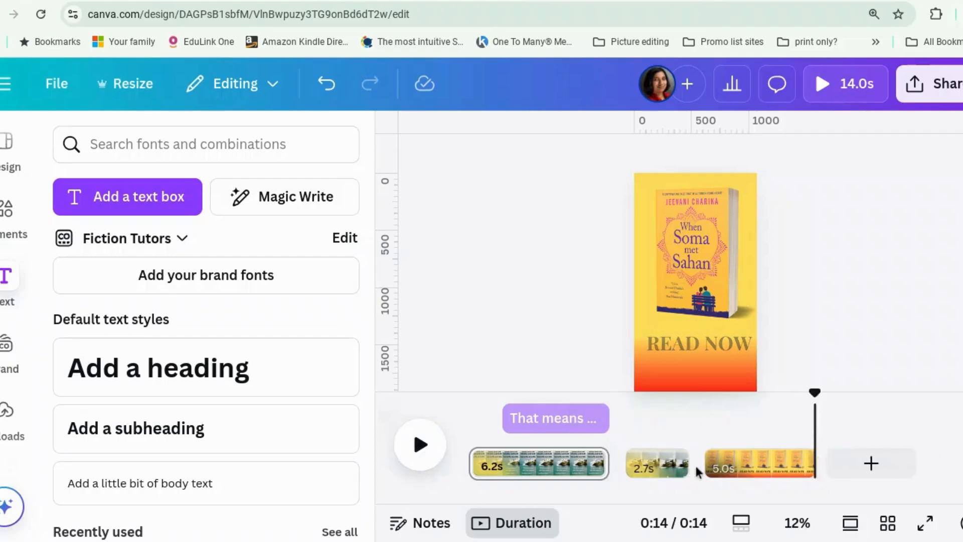
left_click(694, 463)
left_click(707, 480)
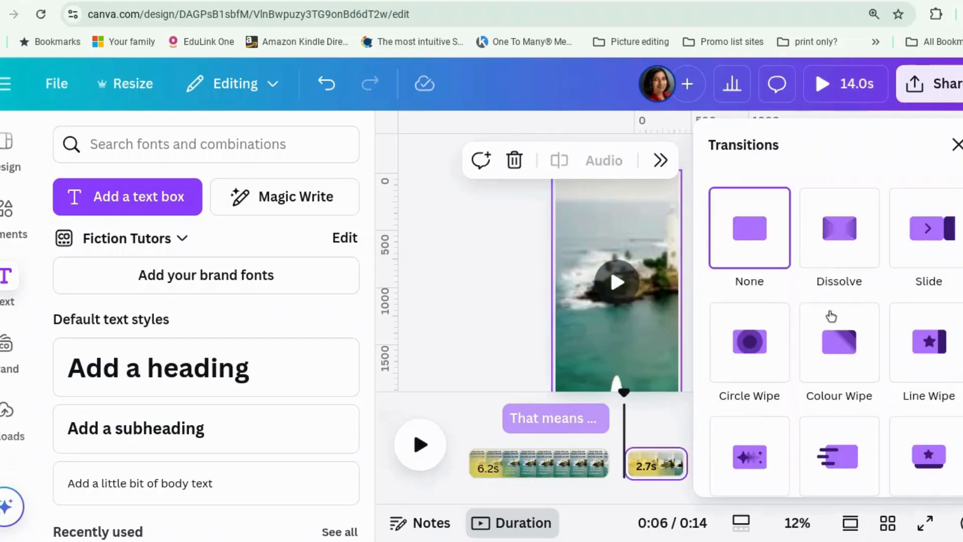
left_click(858, 235)
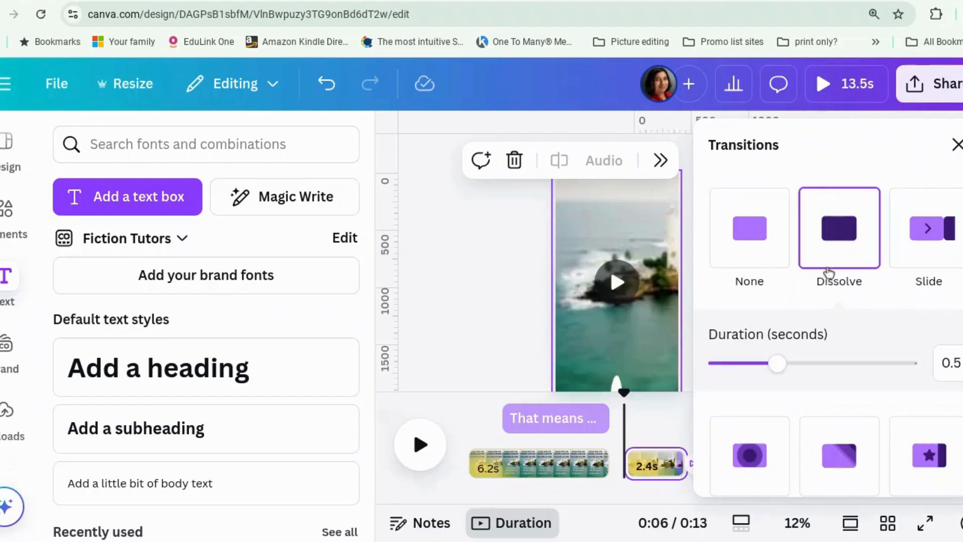
left_click_drag(783, 368, 804, 369)
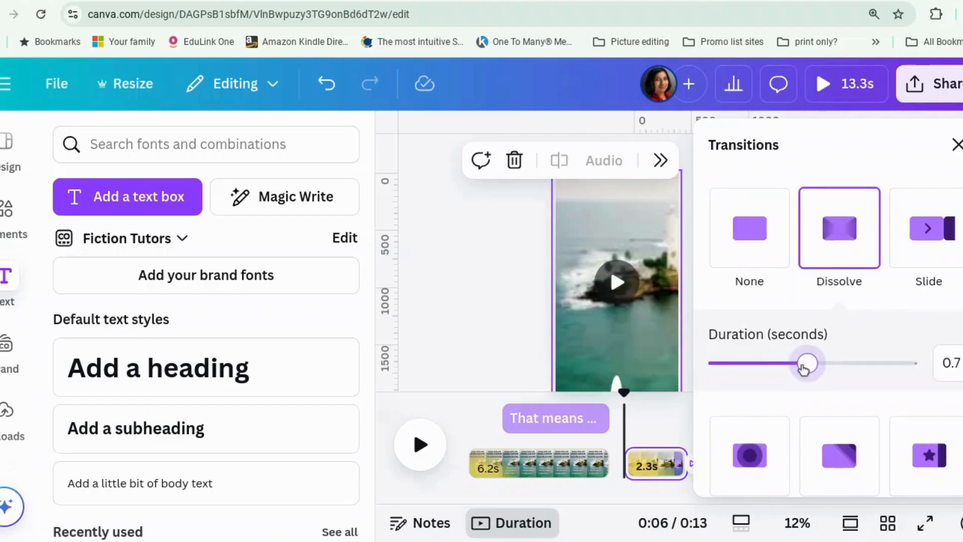
- Play the video from partway through page 1 to review the Dissolve transition into the READ NOW page
left_click(563, 475)
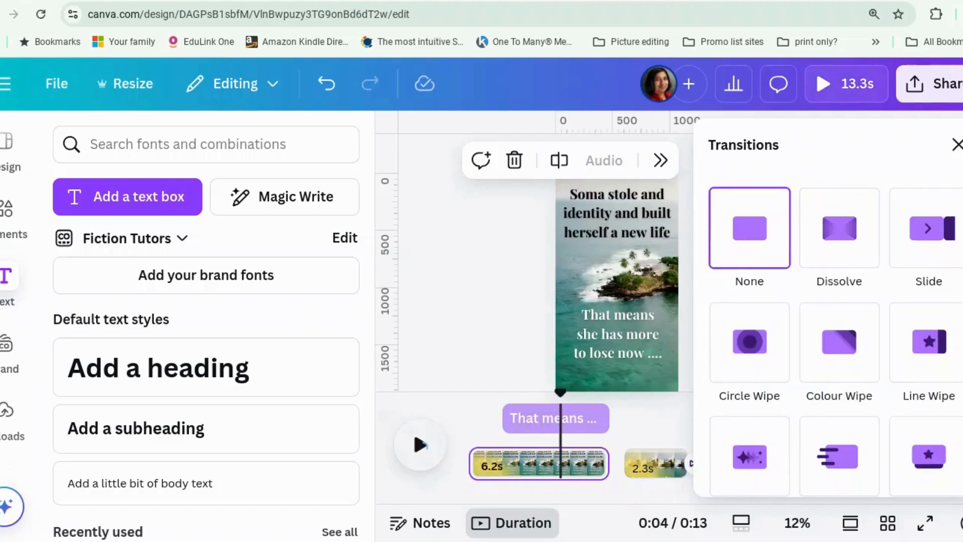
left_click(413, 431)
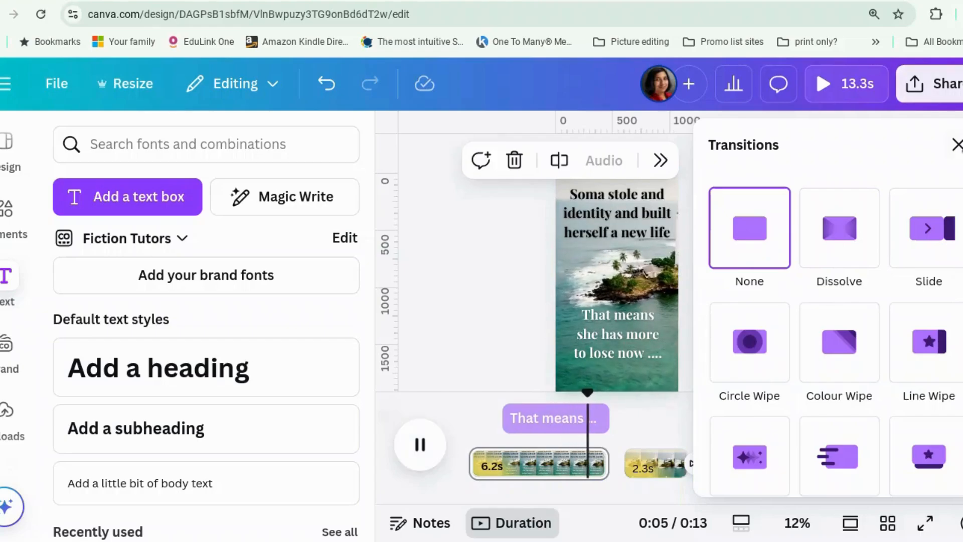
left_click(610, 269)
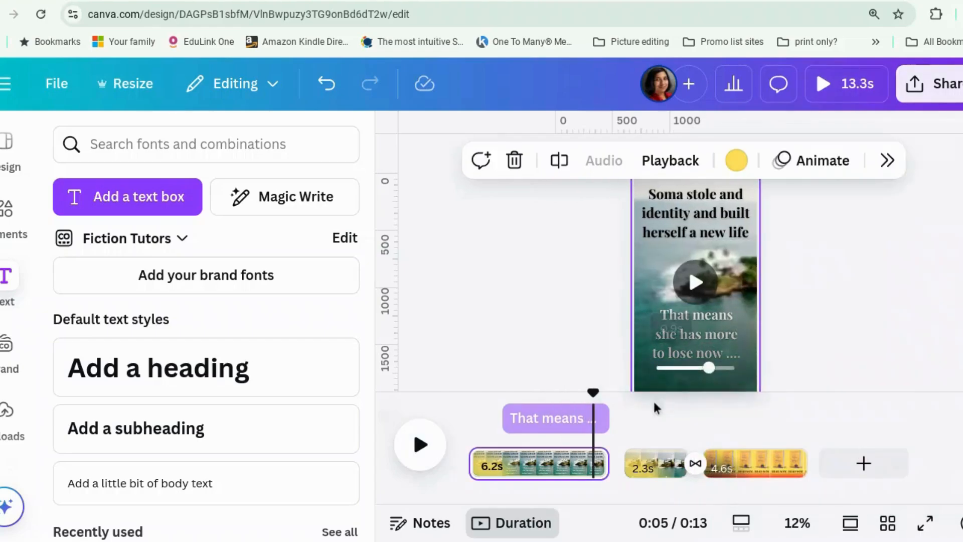
left_click(583, 463)
left_click(423, 449)
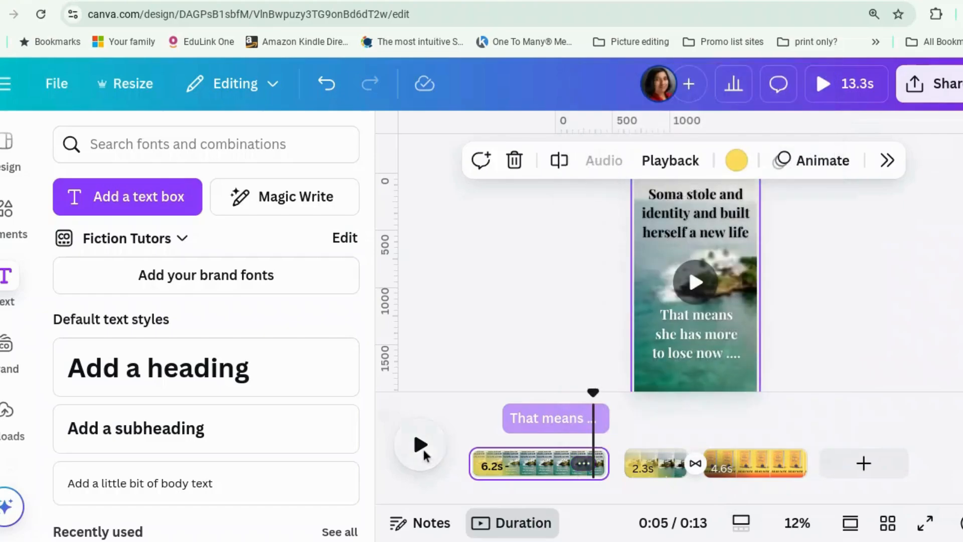
left_click(423, 449)
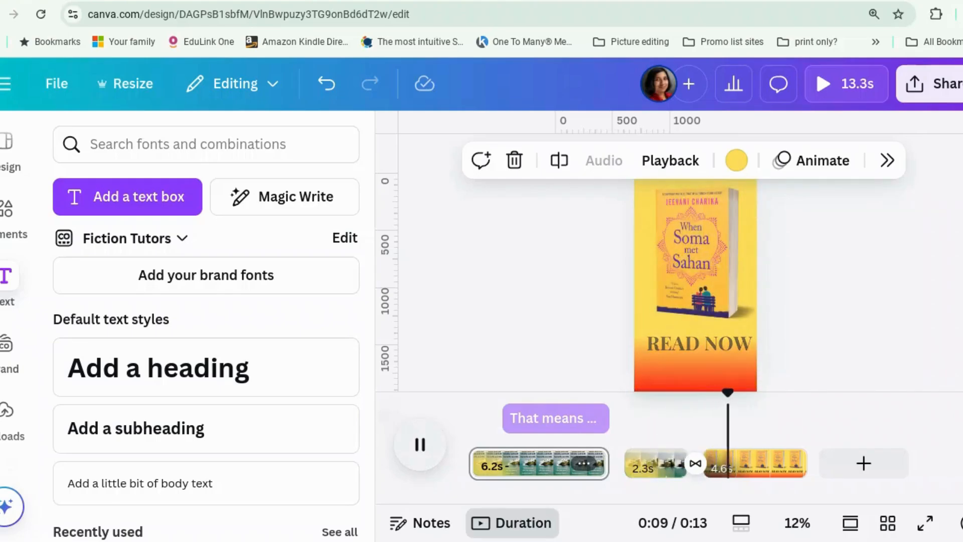
- Set the duration of the Dissolve transition between pages 2 and 3 to 0.8 seconds and replay the video from the beginning
left_click(695, 464)
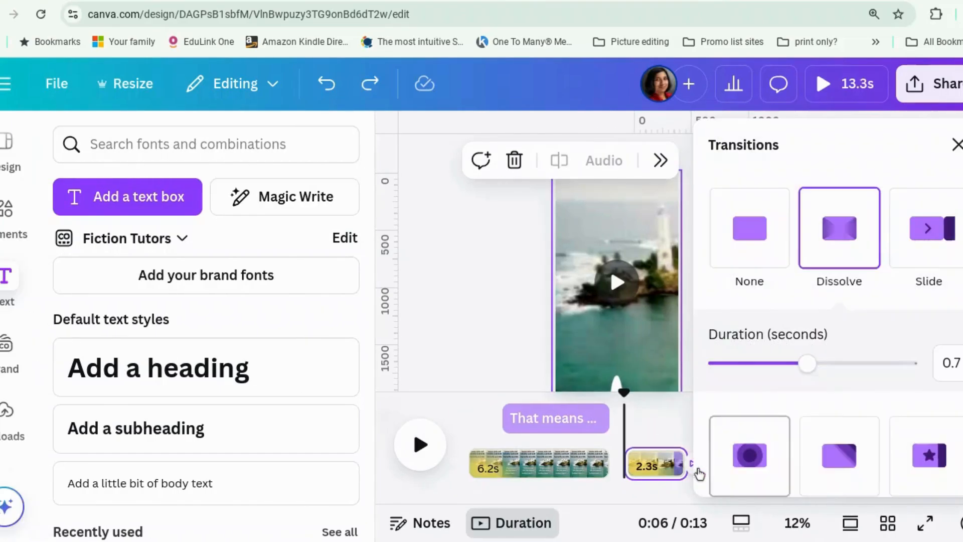
left_click_drag(809, 369, 821, 368)
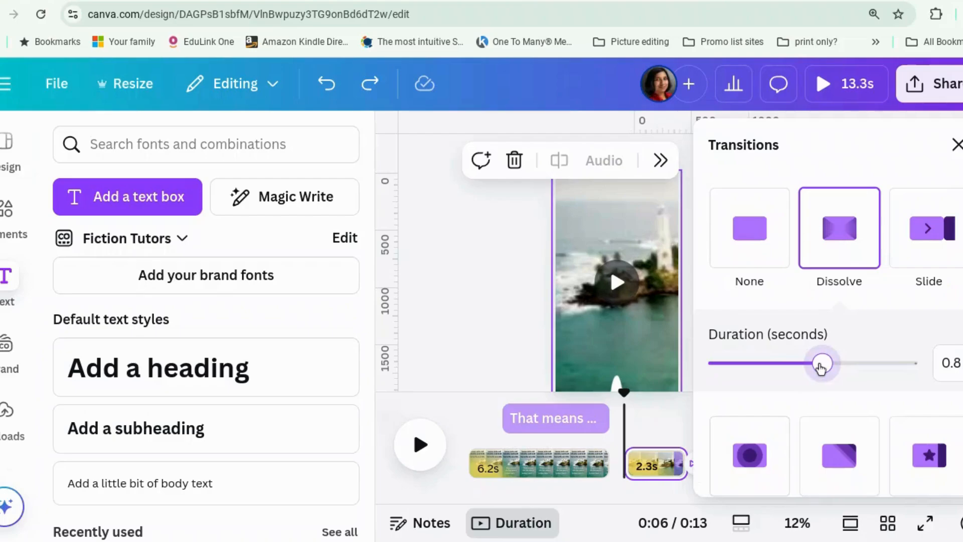
left_click(467, 487)
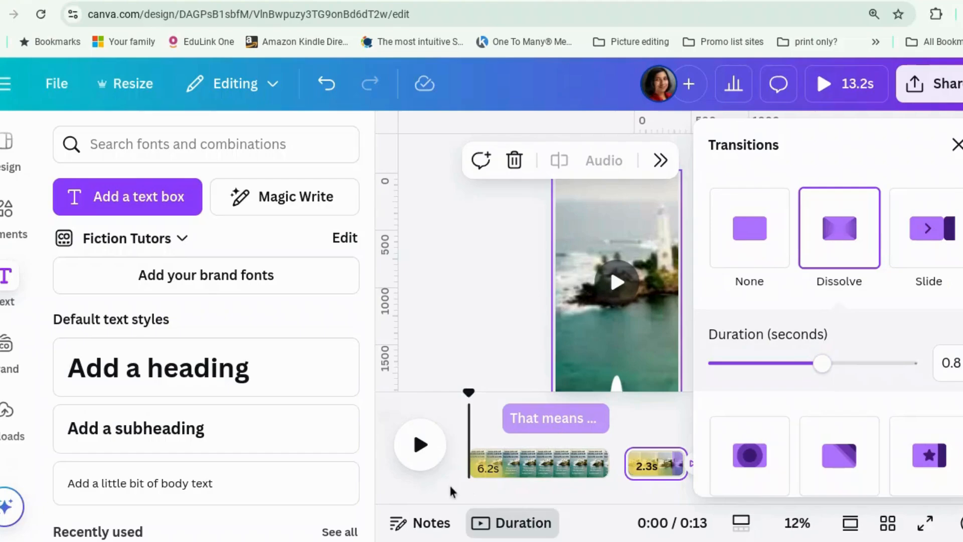
left_click(957, 145)
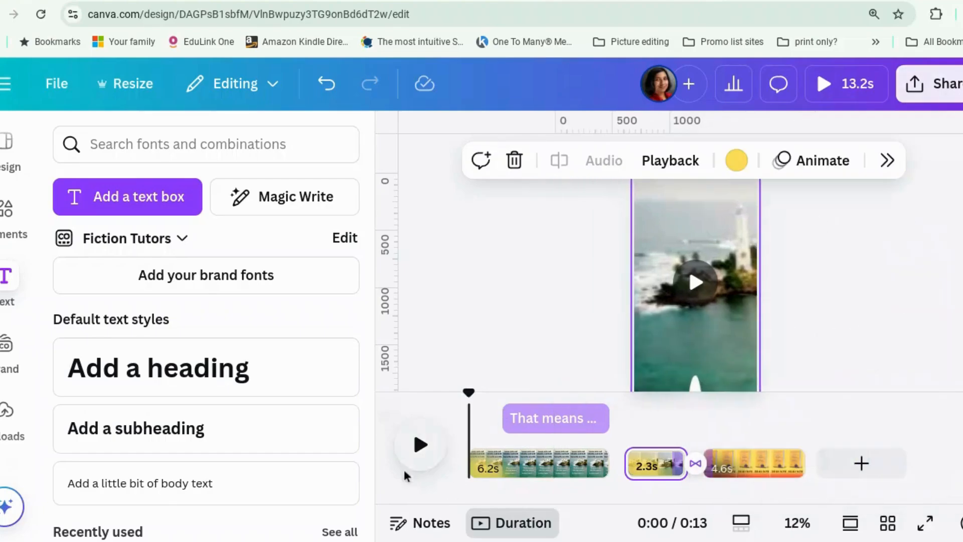
left_click(420, 445)
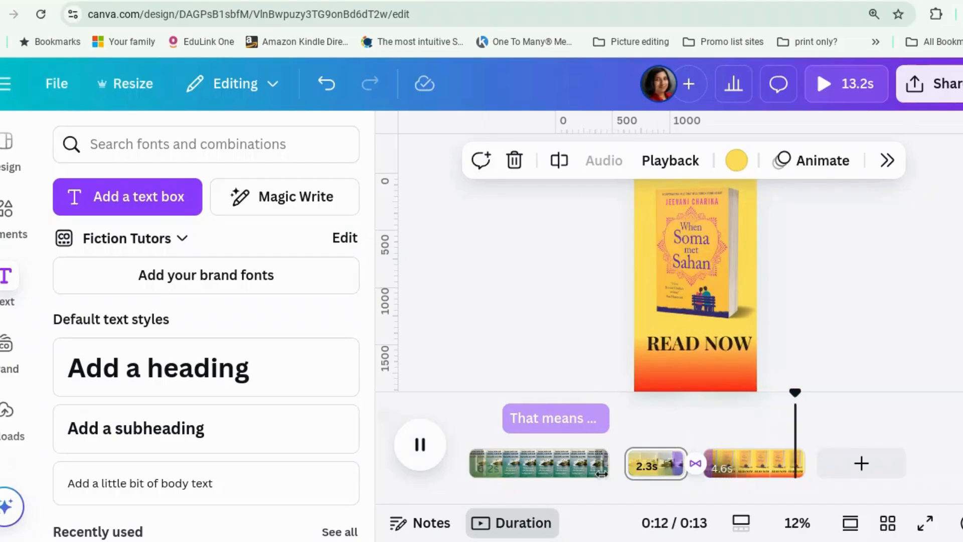
- Set the duration of the Dissolve transition between pages 2 and 3 to 0.5 seconds and replay the whole video
left_click(696, 465)
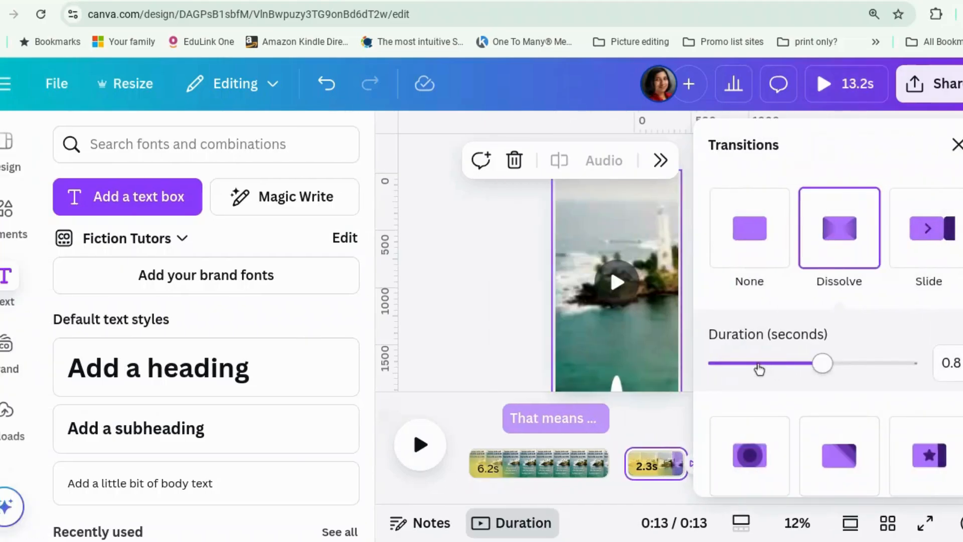
left_click_drag(788, 369, 777, 369)
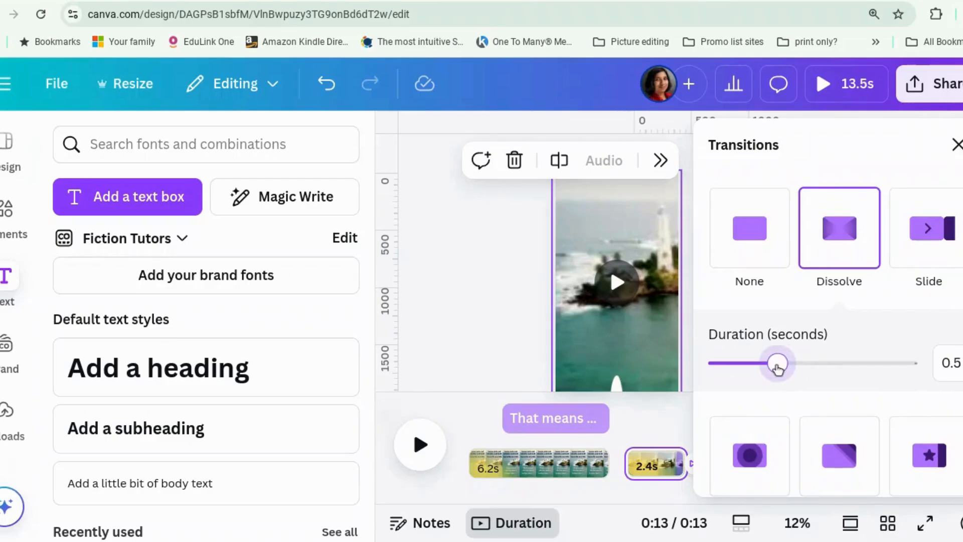
left_click(495, 376)
left_click(464, 476)
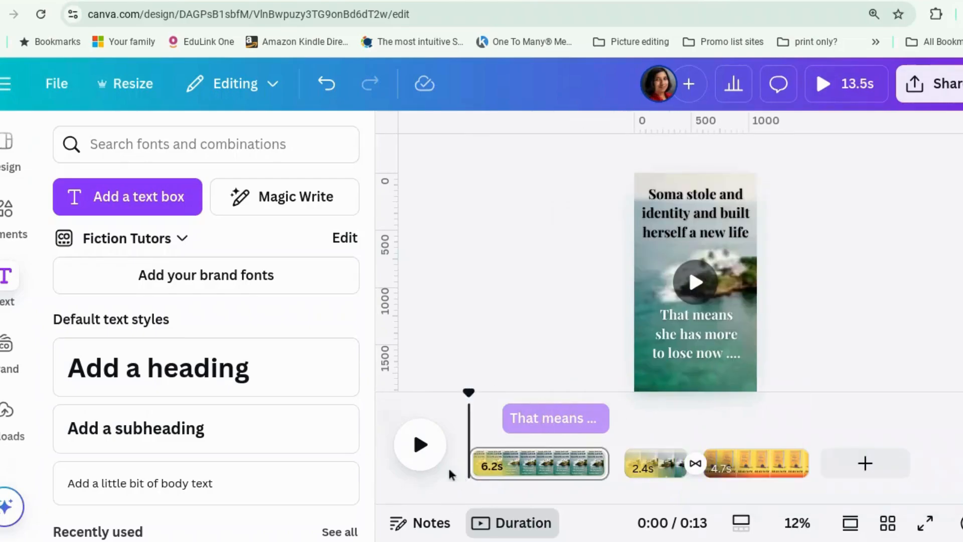
left_click(420, 449)
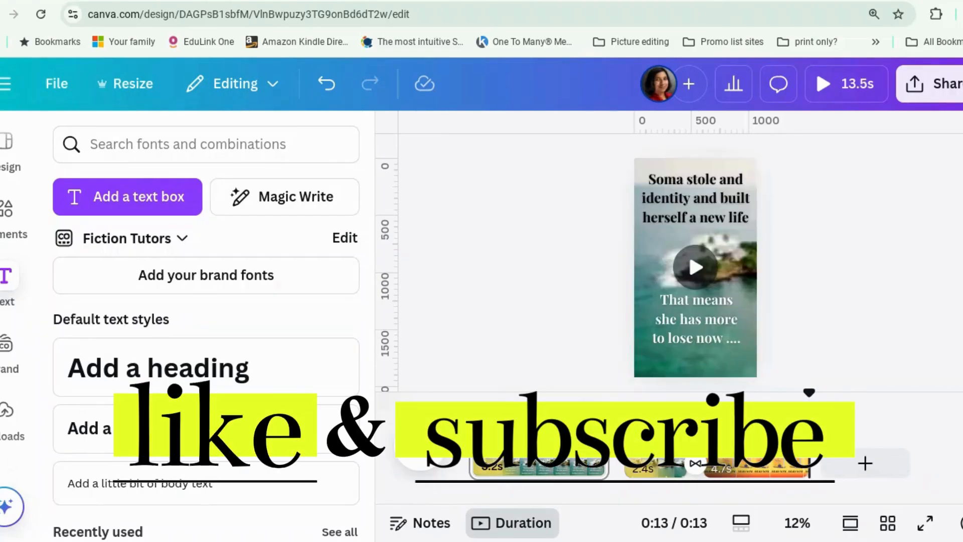
- Watch the finished video in the enlarged preview, close the preview, and deselect the page
left_click(688, 253)
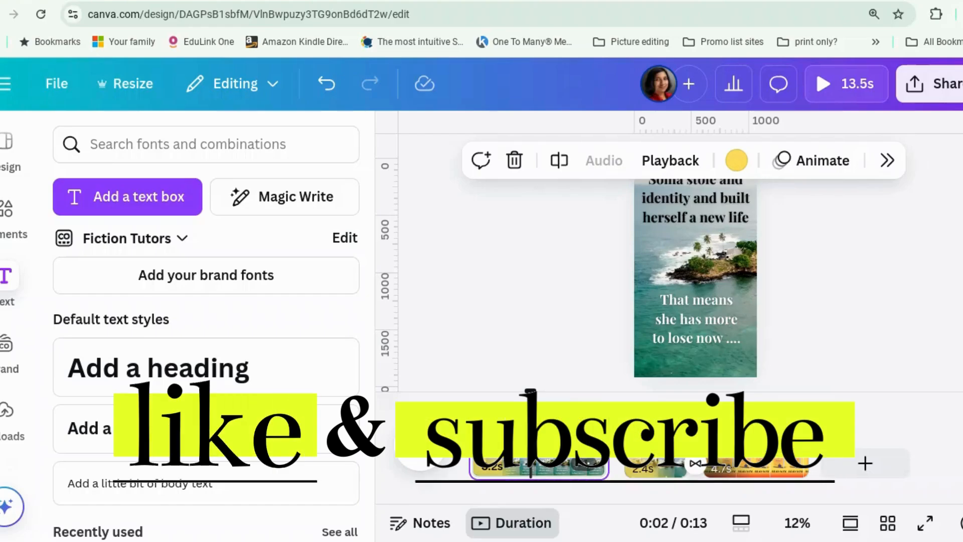
left_click(868, 89)
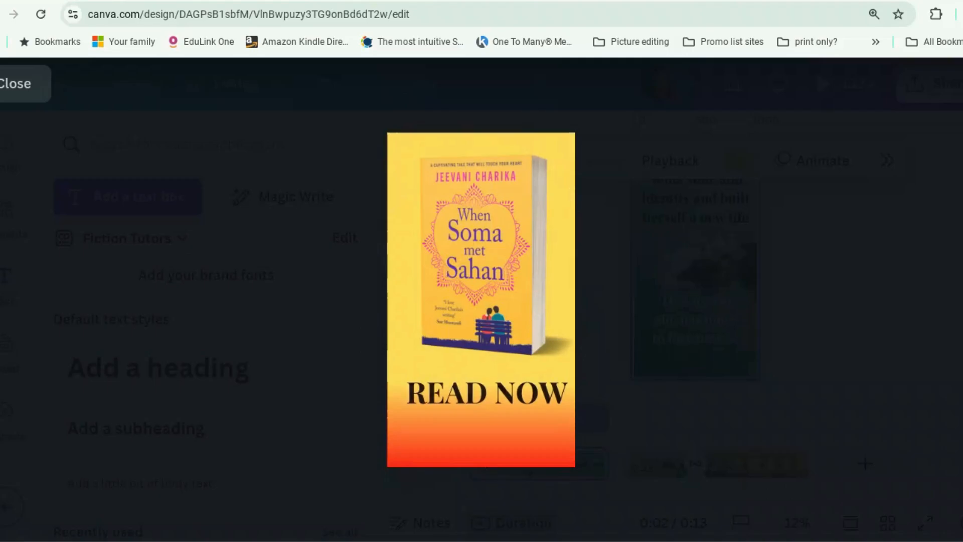
left_click(31, 87)
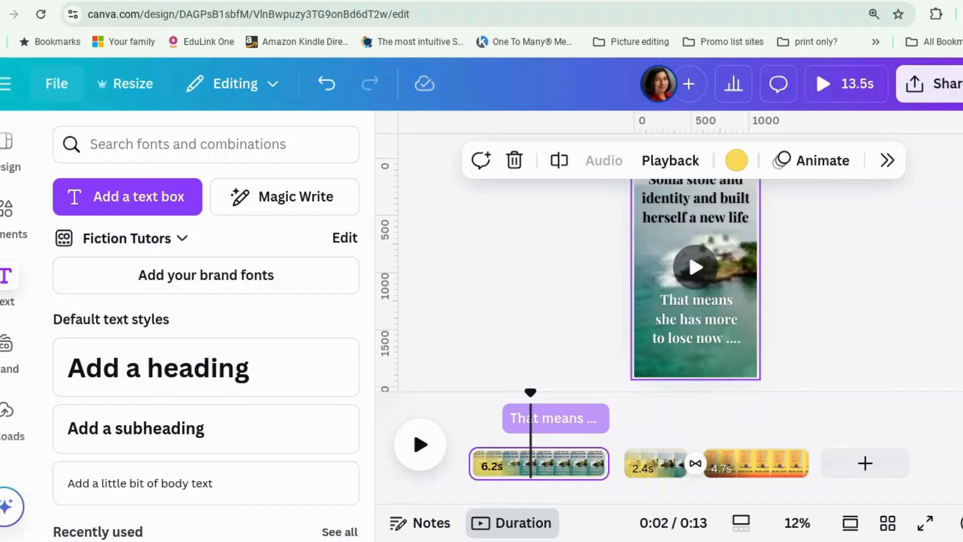
left_click(443, 290)
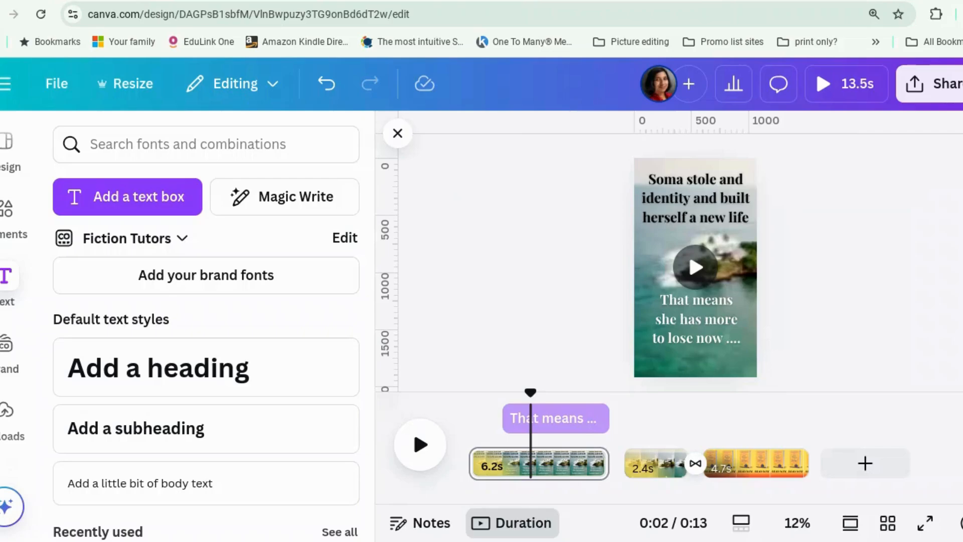
- Open the design's sharing options and bring the Download option into view
left_click(926, 85)
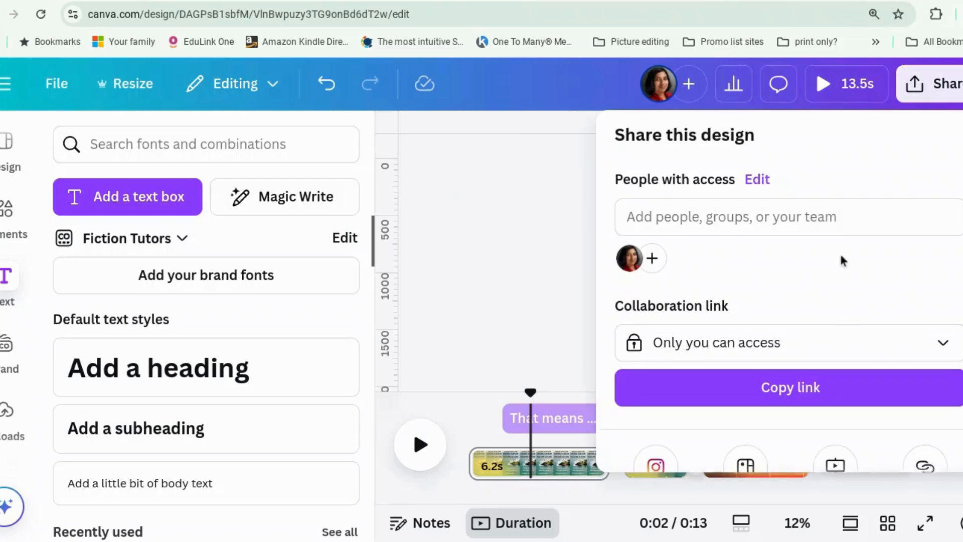
scroll(838, 251, "down", 5)
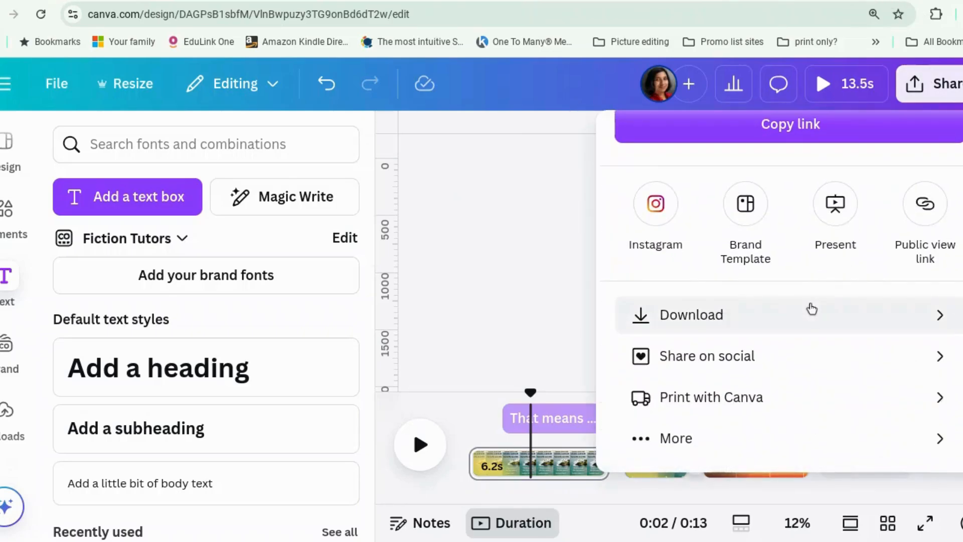